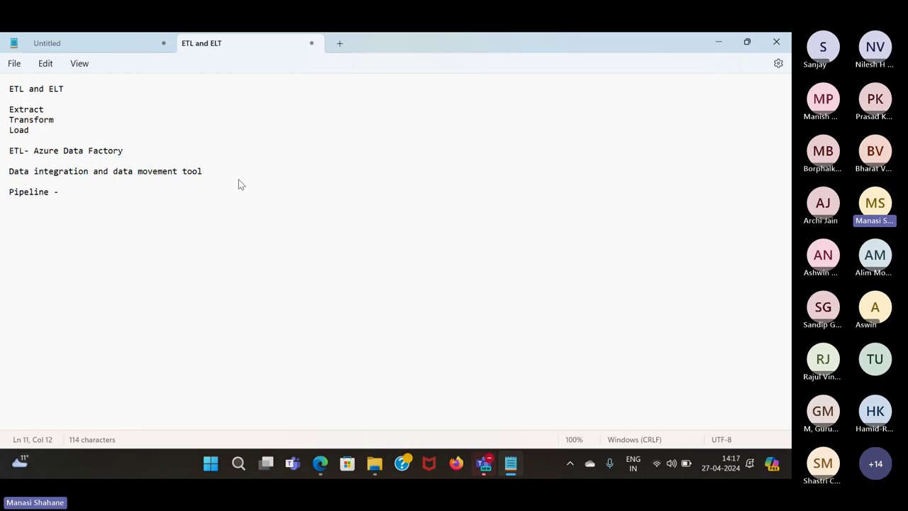
Finish the Pipeline note with 'sequencing of activities' and add the line 'Azure Blob move this data into the Lakehouse'.
text(sequencing of act)
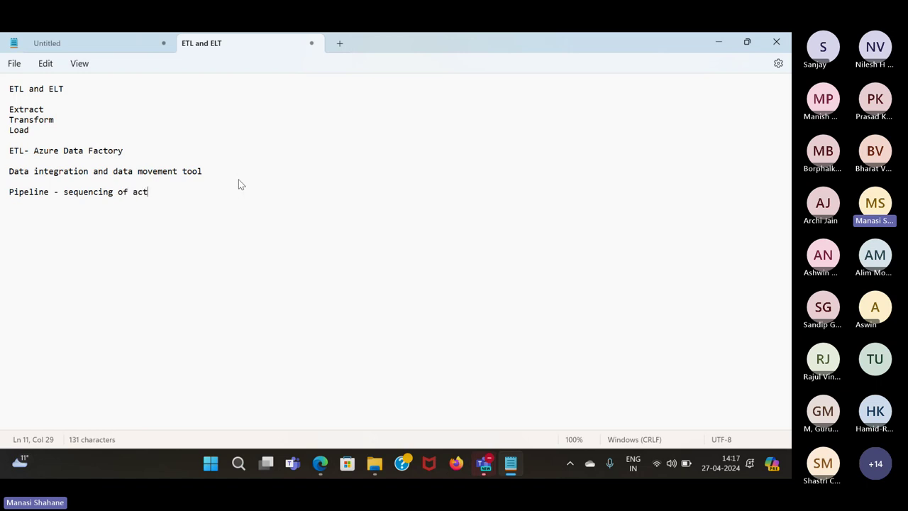
text(ivities)
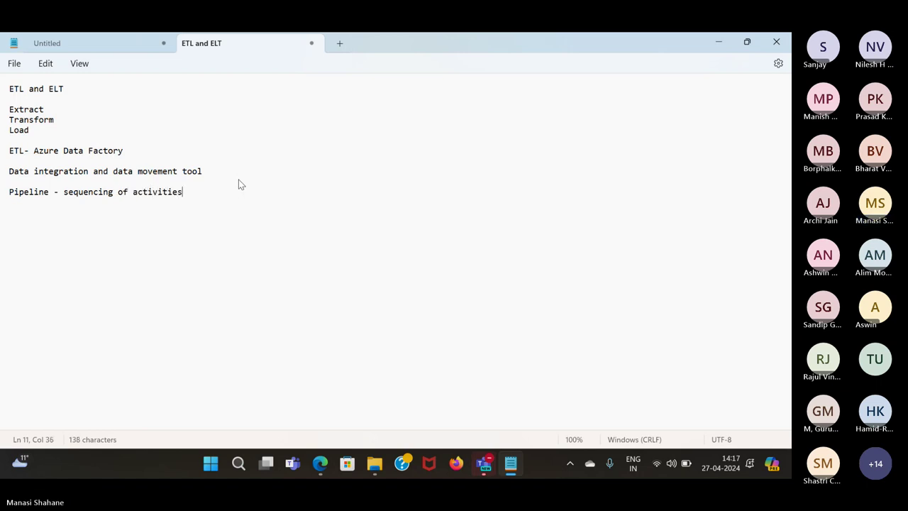
key(Return)
key(Return)
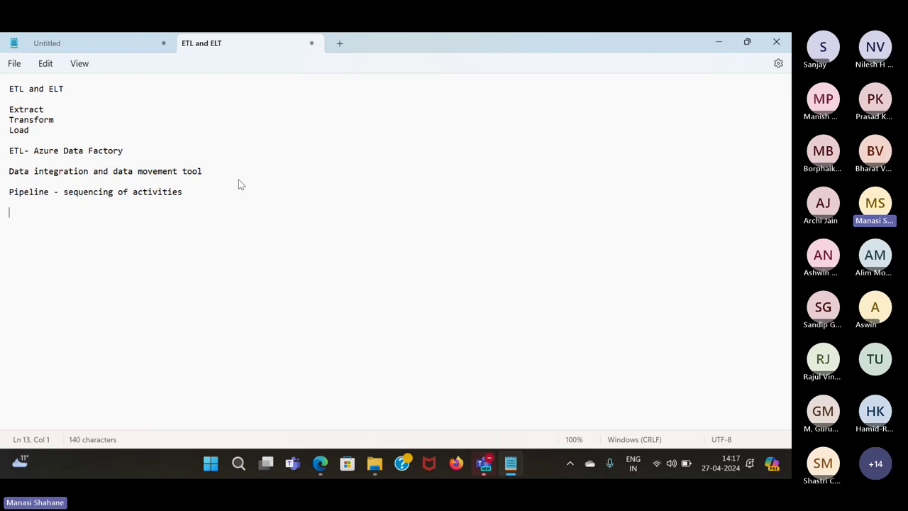
text(Azure Blob )
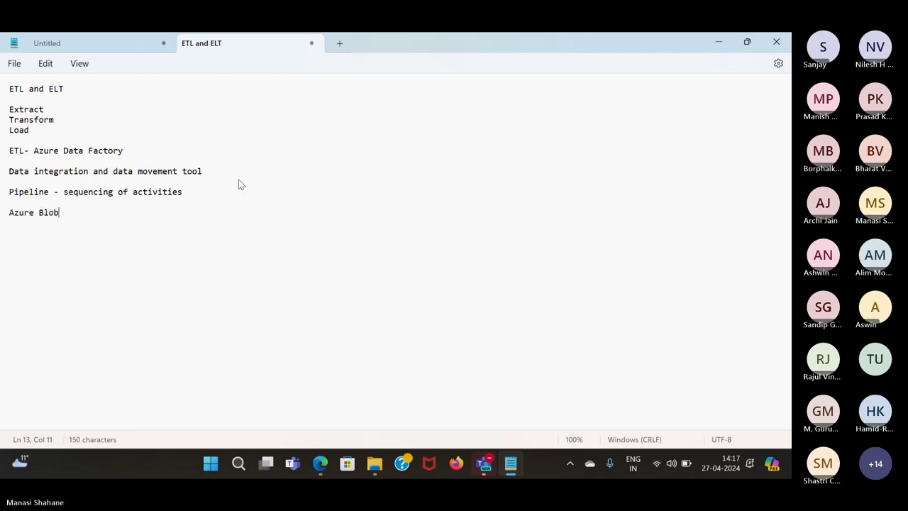
text(mo)
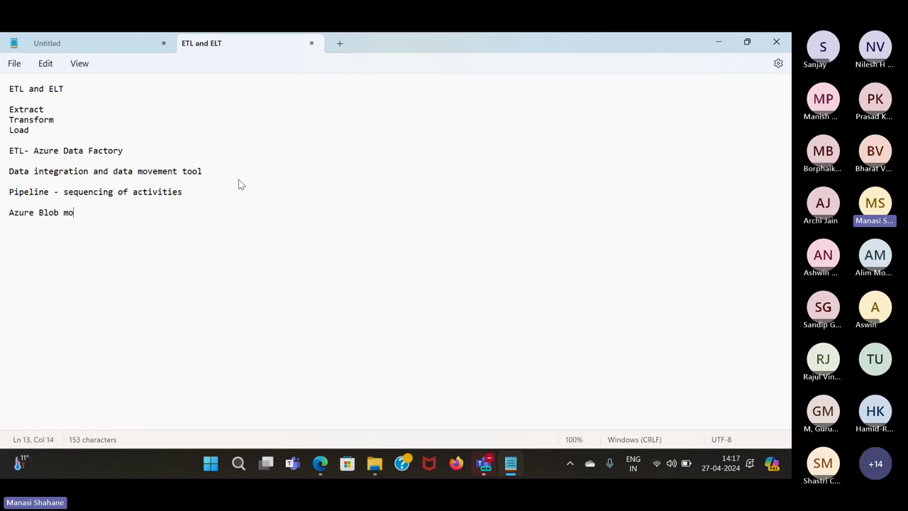
text(ve this data into th)
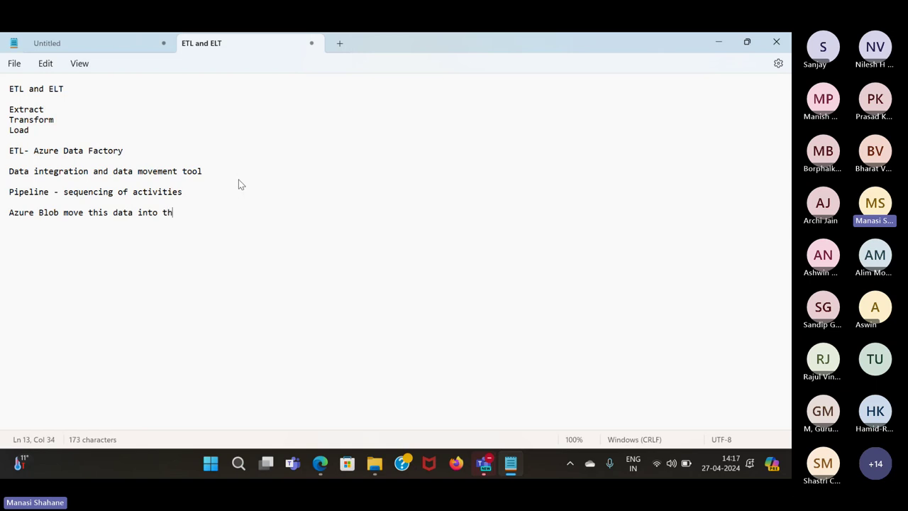
text(e Lakehouse)
In the browser, open the WebinarLH lakehouse and view, then close, the Files upload-files panel.
click(322, 464)
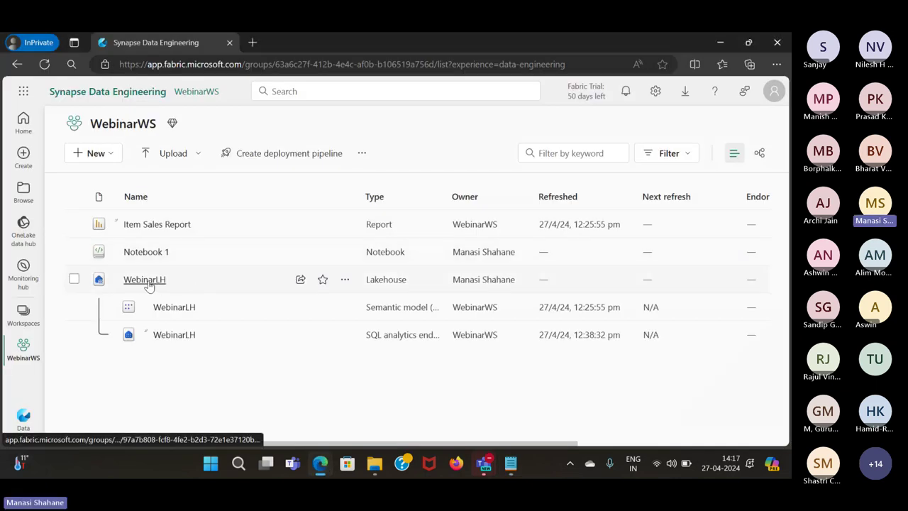
click(147, 281)
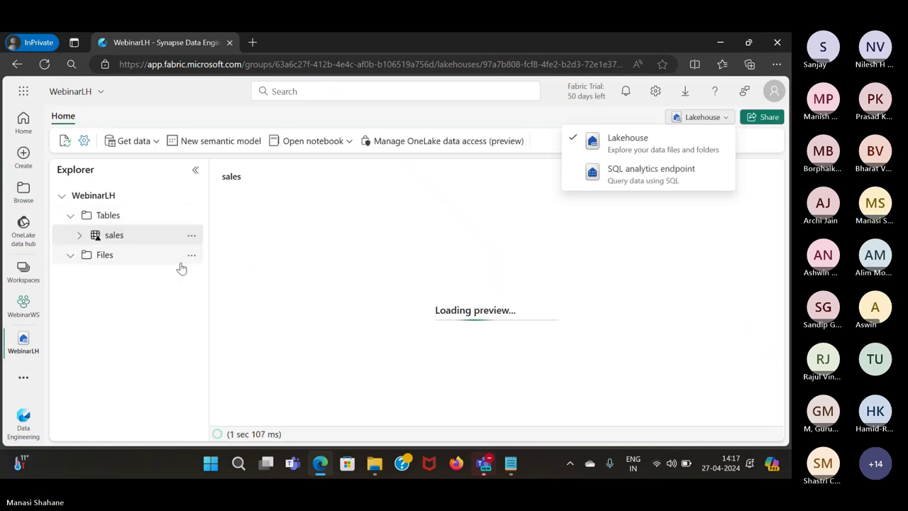
click(191, 257)
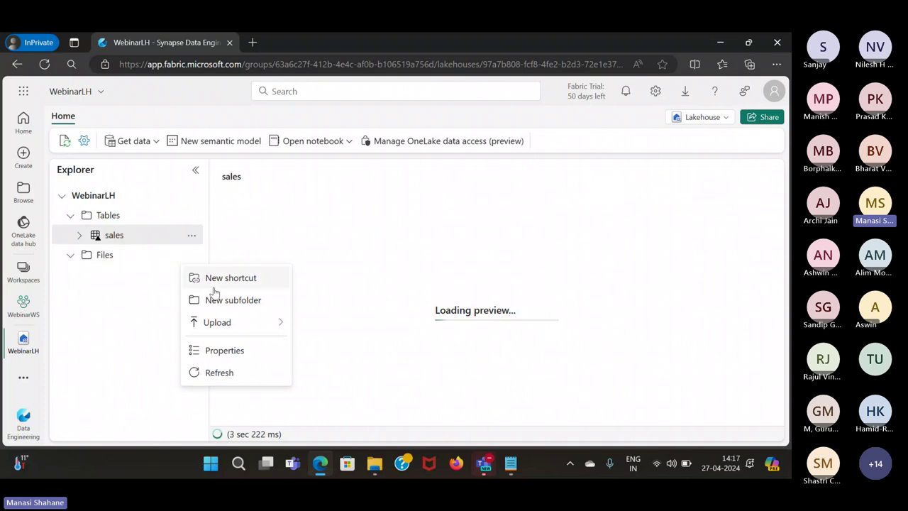
mouse_move(224, 330)
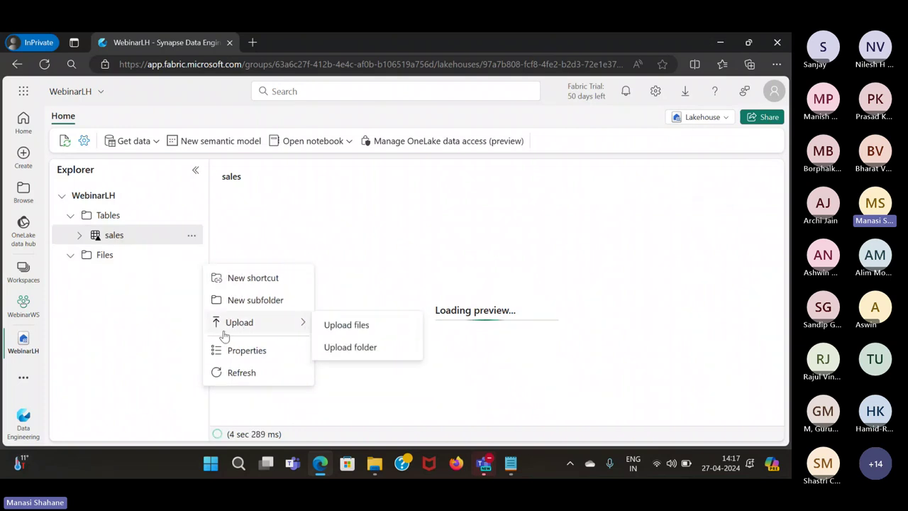
click(365, 328)
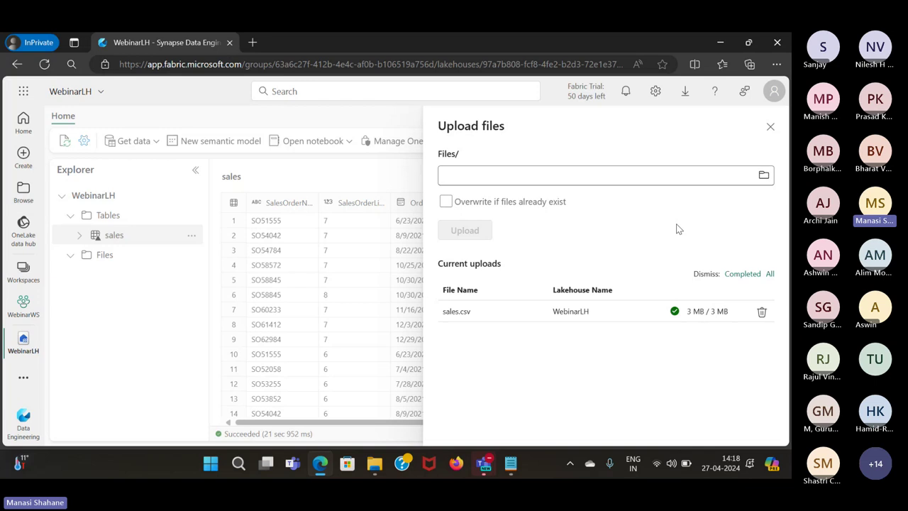
click(770, 128)
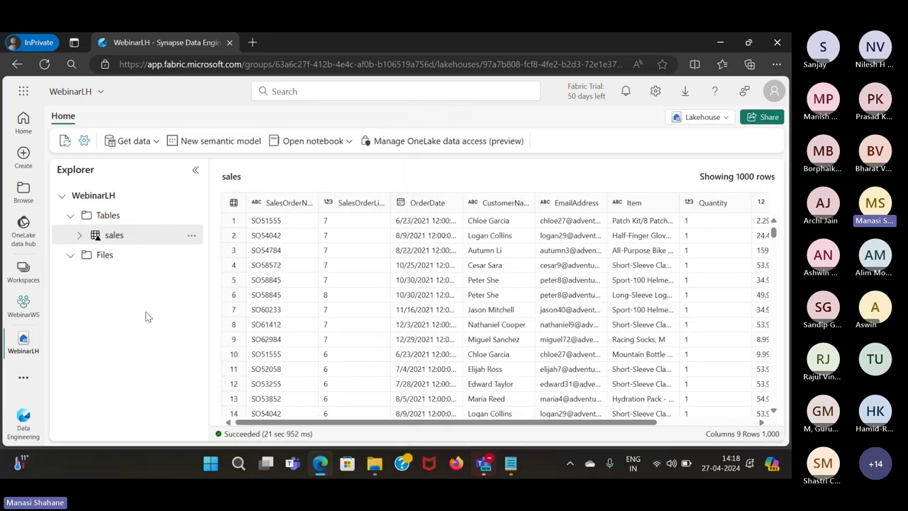
Back in Notepad, change 'integration' to 'ingestion' so the line reads 'Data ingestion and data movement tool'.
mouse_move(511, 462)
click(491, 374)
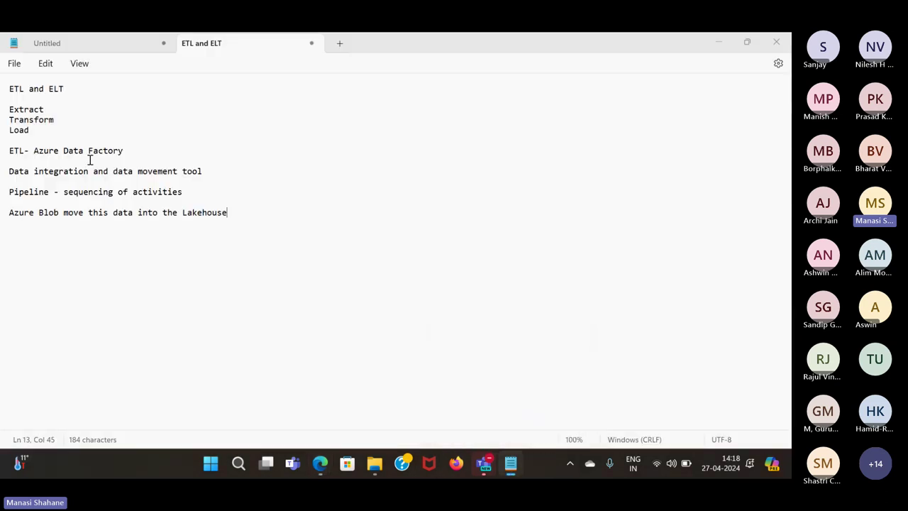
click(88, 171)
key(BackSpace)
key(BackSpace)
key(BackSpace)
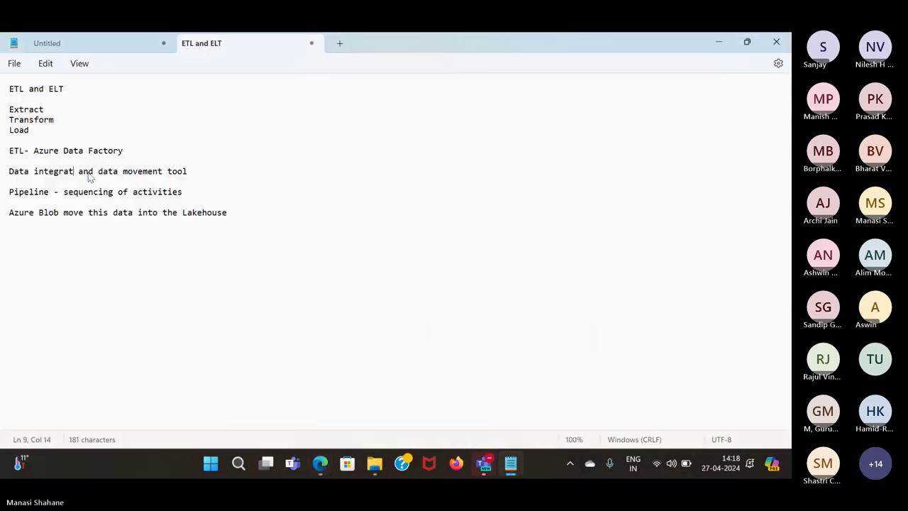
key(BackSpace)
key(BackSpace)
key(BackSpace)
key(BackSpace)
key(BackSpace)
key(BackSpace)
text(ge)
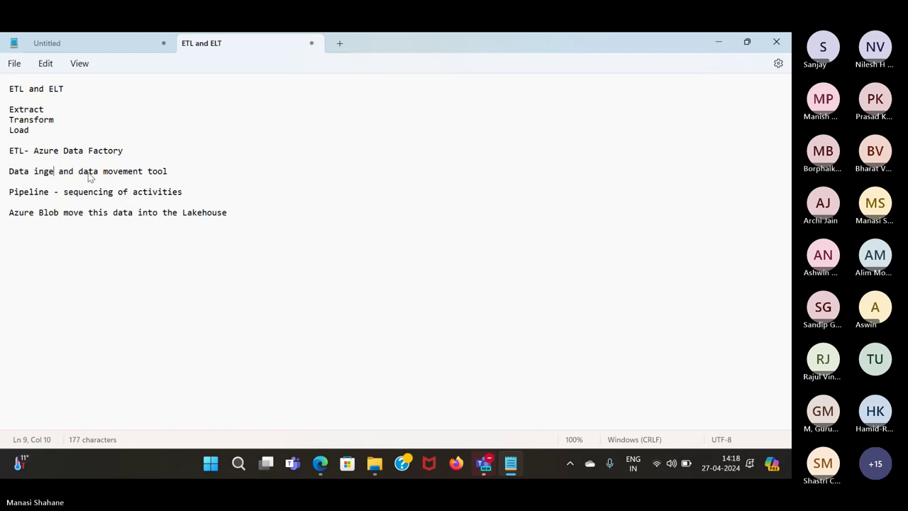
text(stion)
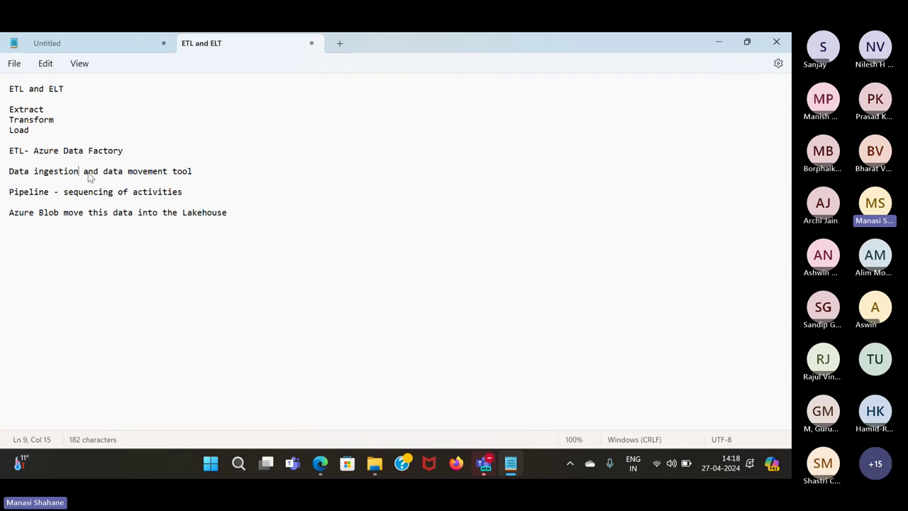
mouse_move(320, 470)
click(326, 357)
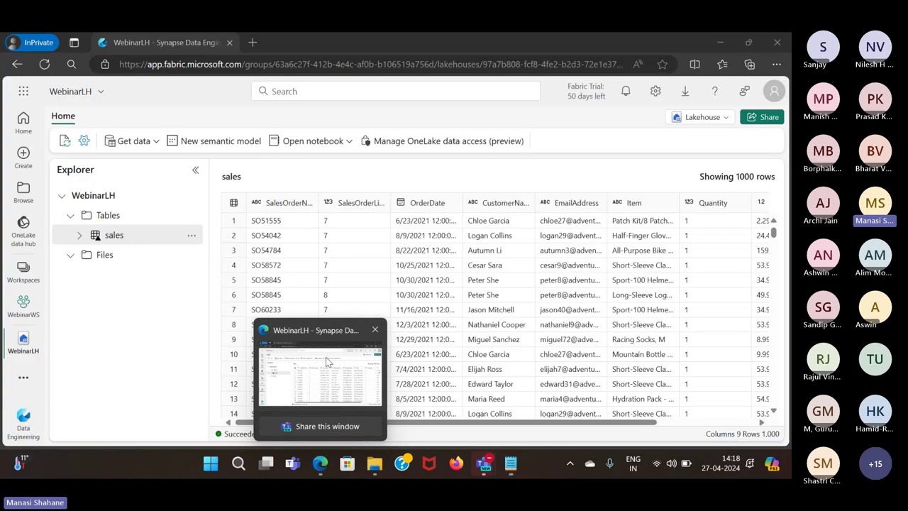
click(191, 255)
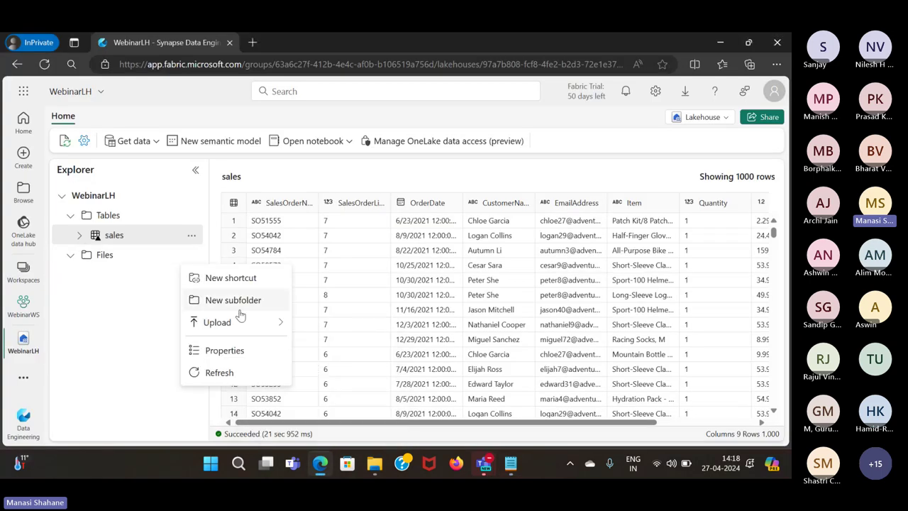
mouse_move(241, 324)
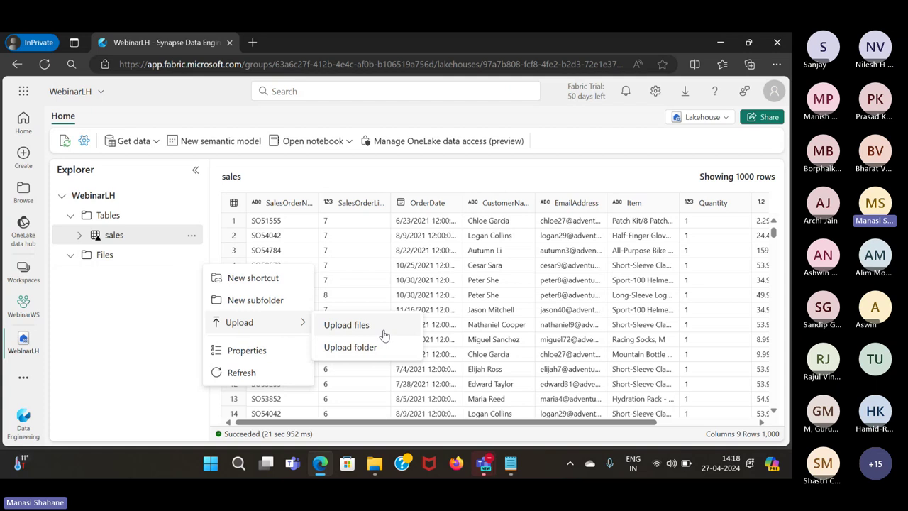
click(168, 328)
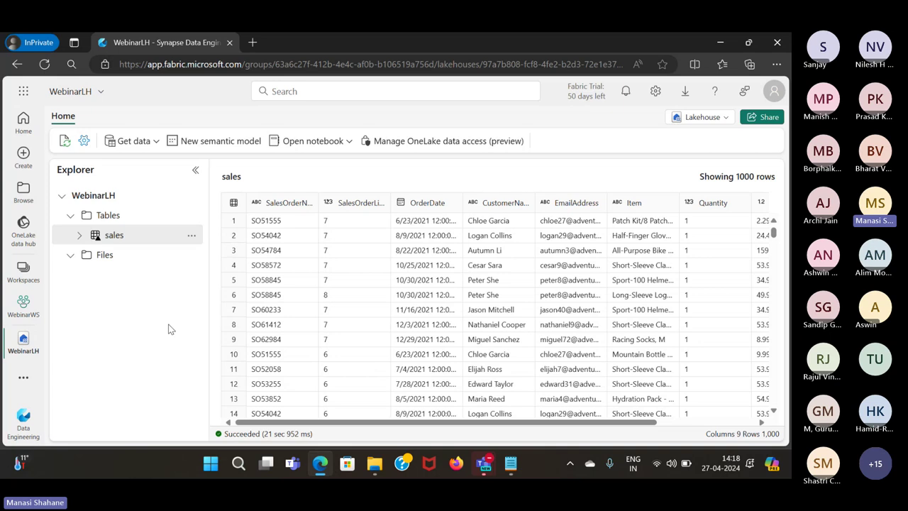
Append '. Copy Activity' to the end of the Azure Blob Lakehouse line in Notepad.
mouse_move(511, 463)
click(500, 342)
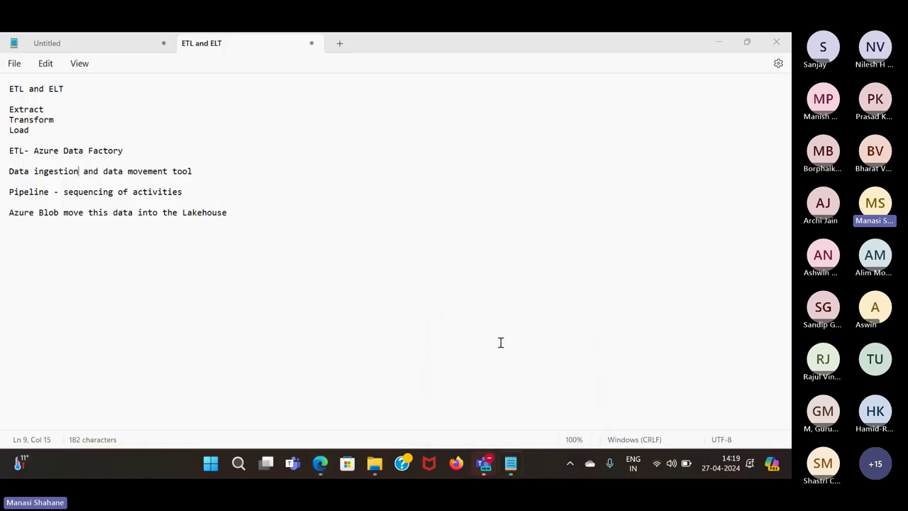
click(260, 221)
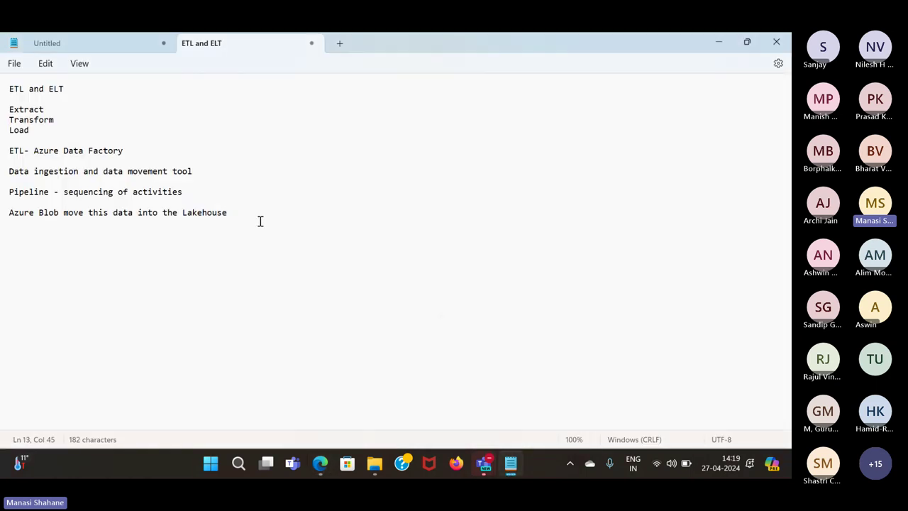
text(. Copy Activity)
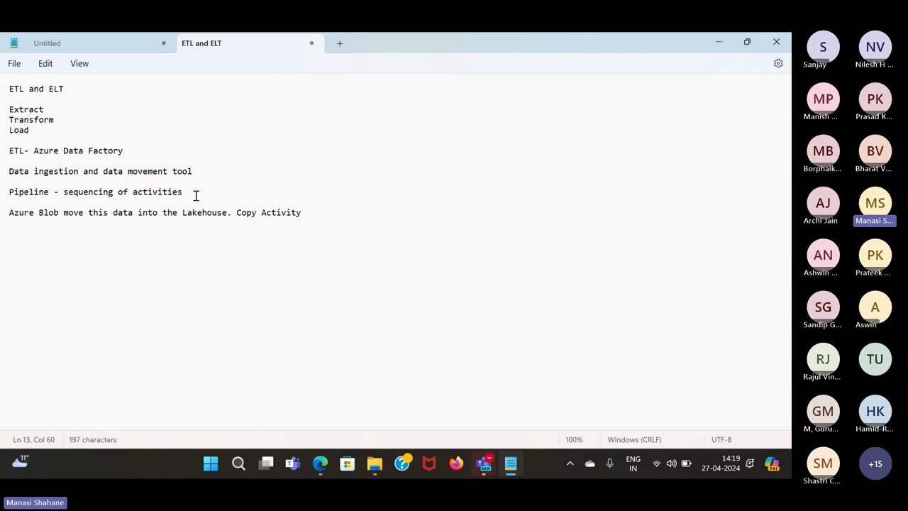
List ', Lookup, ForEach' after Copy Activity on the Lakehouse line.
text(, Lookup ac)
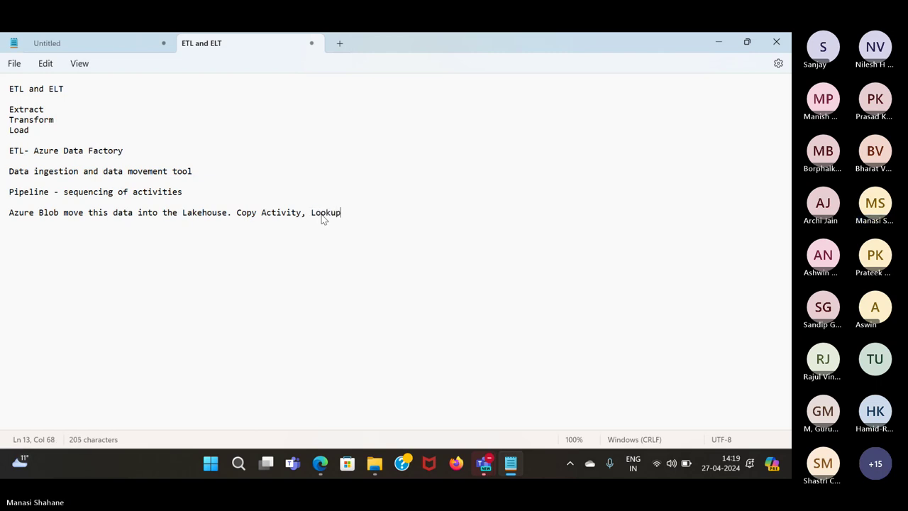
key(BackSpace)
key(BackSpace)
key(BackSpace)
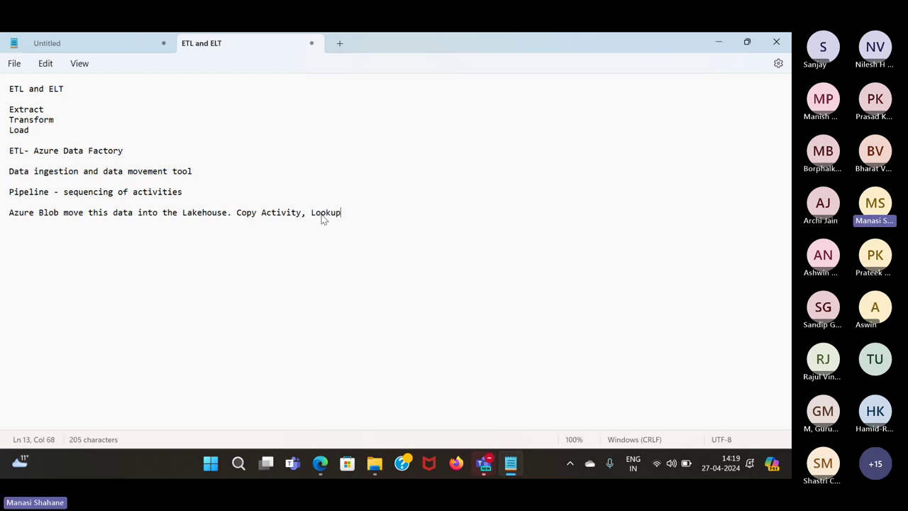
text(,)
text(For)
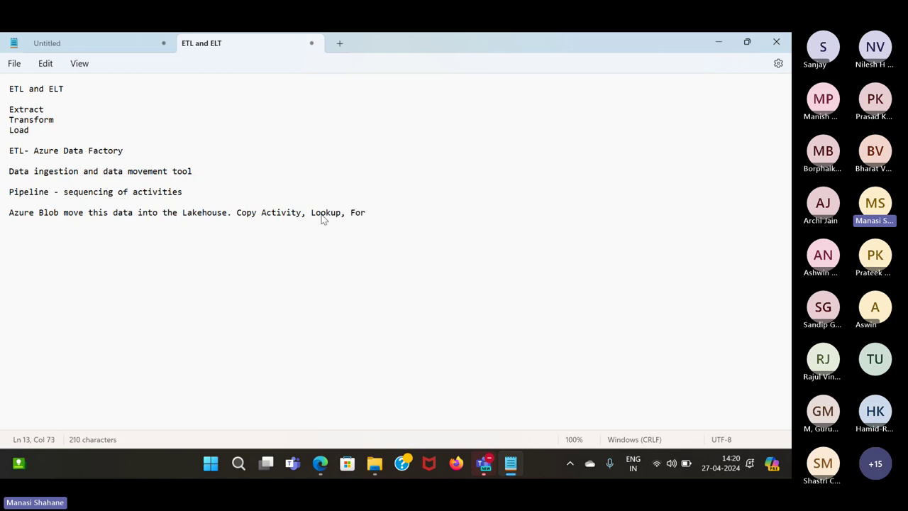
text(Each)
Add blank lines below the 'Copy Activity, Lookup, ForEach' line and place the cursor there.
click(351, 212)
key(shift+Right)
key(shift+Right)
key(shift+Right)
key(shift+Right)
key(shift+Right)
key(shift+Right)
key(shift+Right)
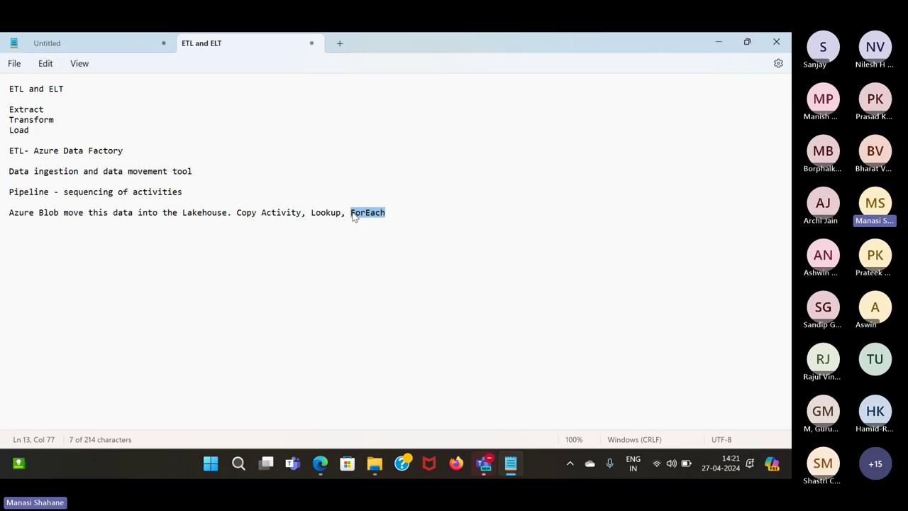
key(Right)
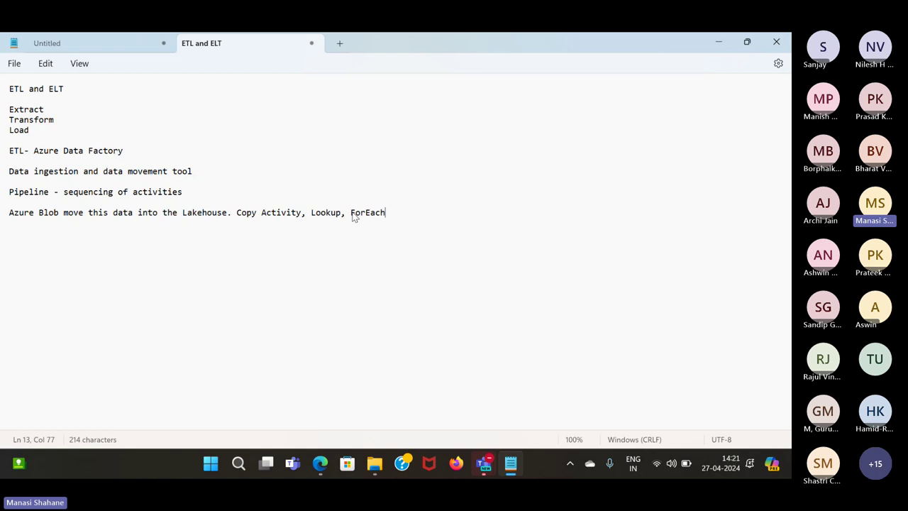
key(Return)
key(Return)
key(Return)
click(57, 121)
click(40, 240)
Start a 'Dataflow Gen2 -' line and append '(drag and drop, low-code tool/service)' to the Azure Data Factory line.
text(Dataflow )
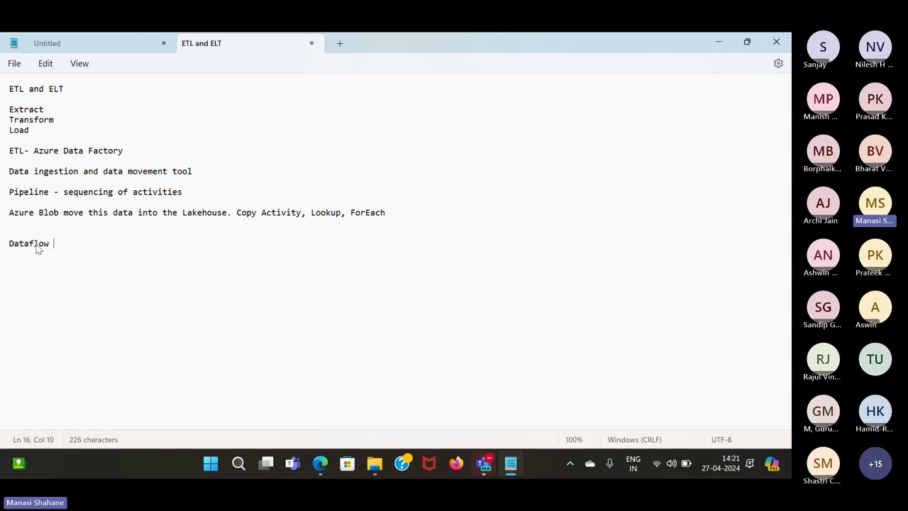
text(Gen2 -)
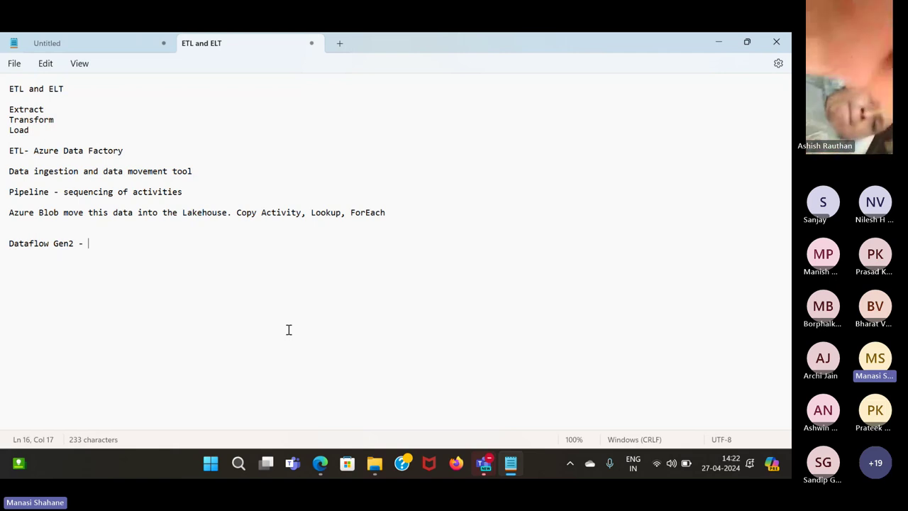
click(137, 151)
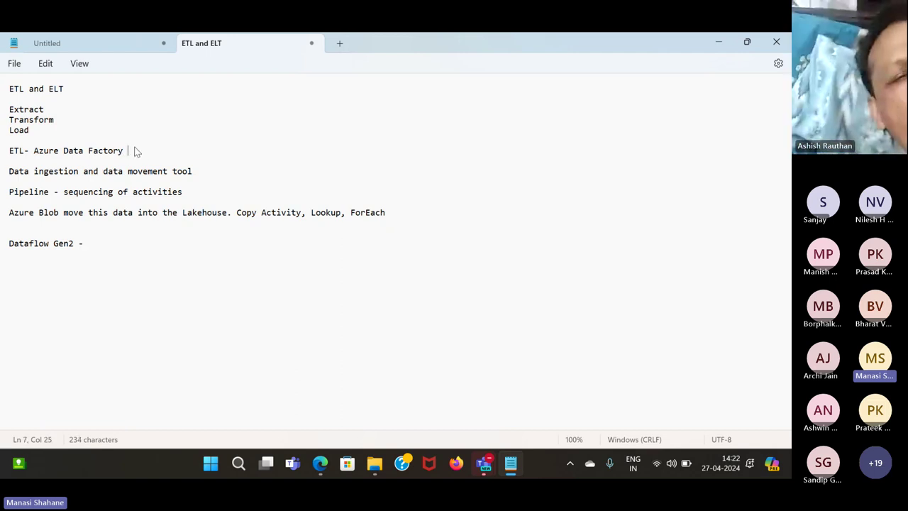
text((drag)
text( and )
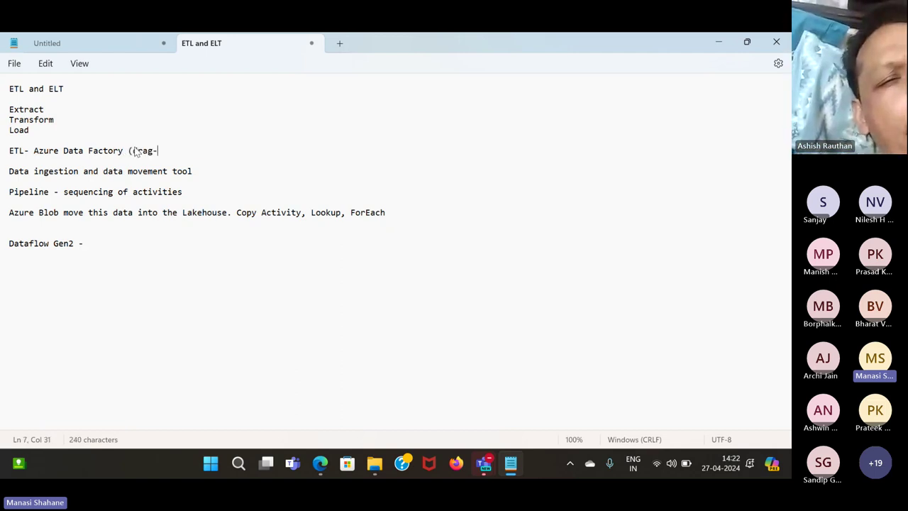
text(dro)
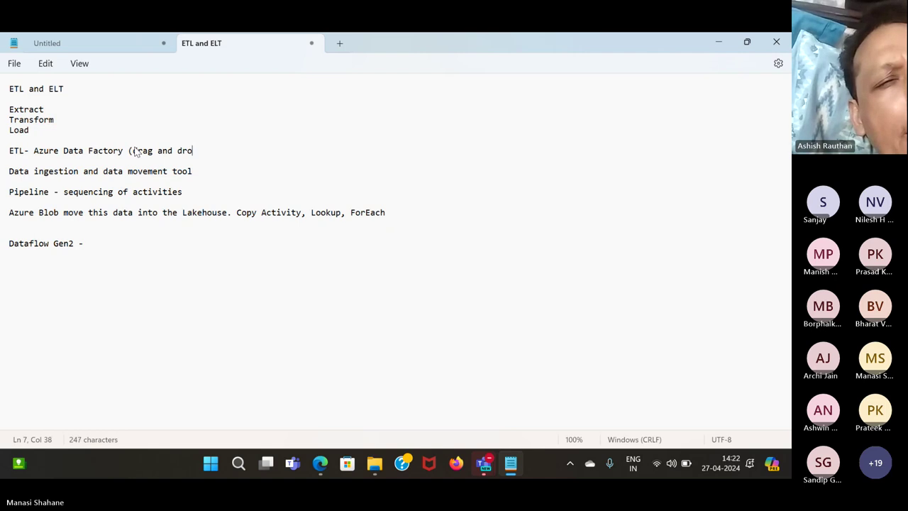
text(p, lo)
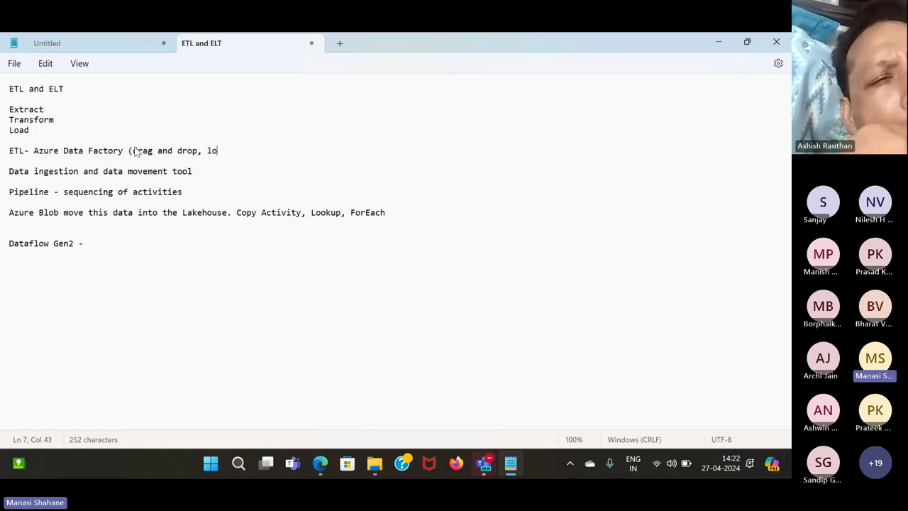
text(w-code to)
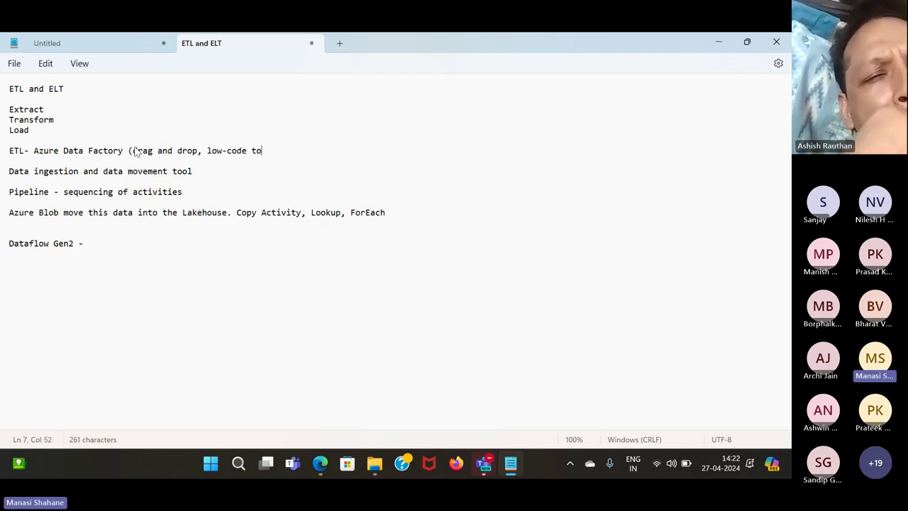
text(ol/service))
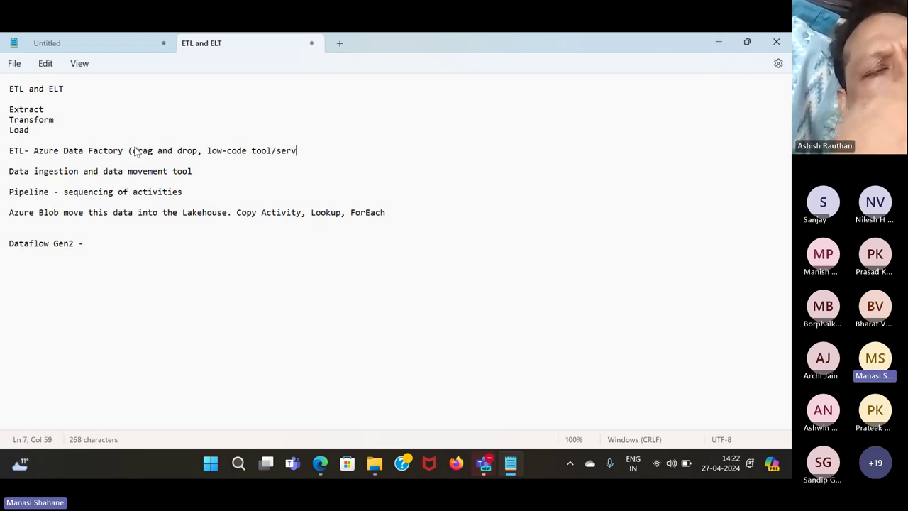
Complete the Dataflow Gen2 line with 'Graphical user interface. Power Query Editor Online' and start a new paragraph.
click(100, 244)
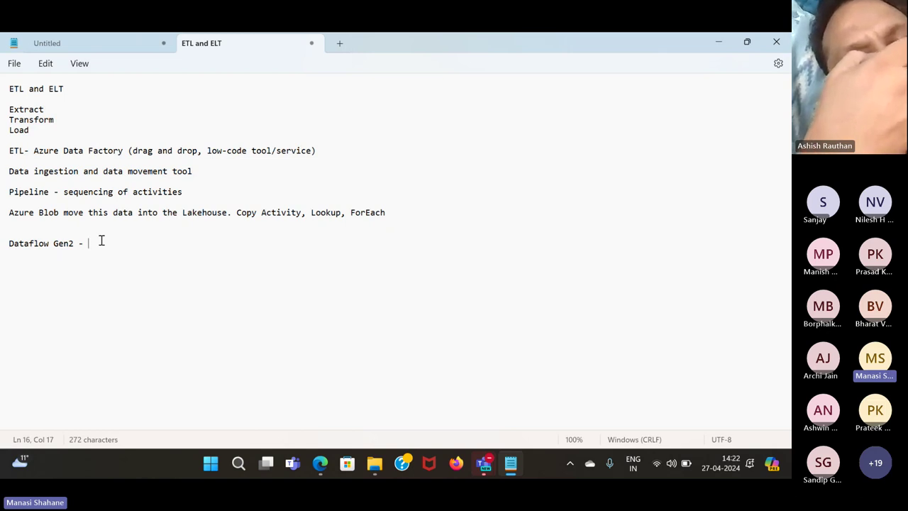
text(Graphical)
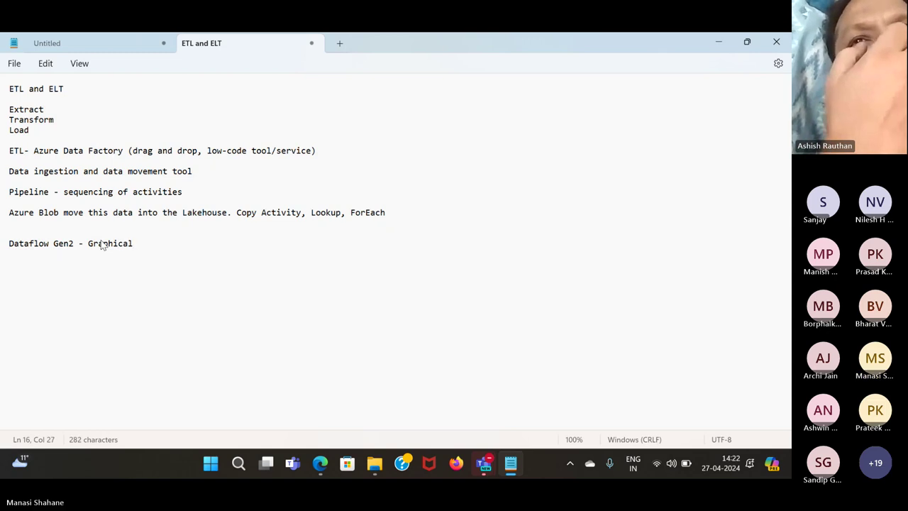
text( user )
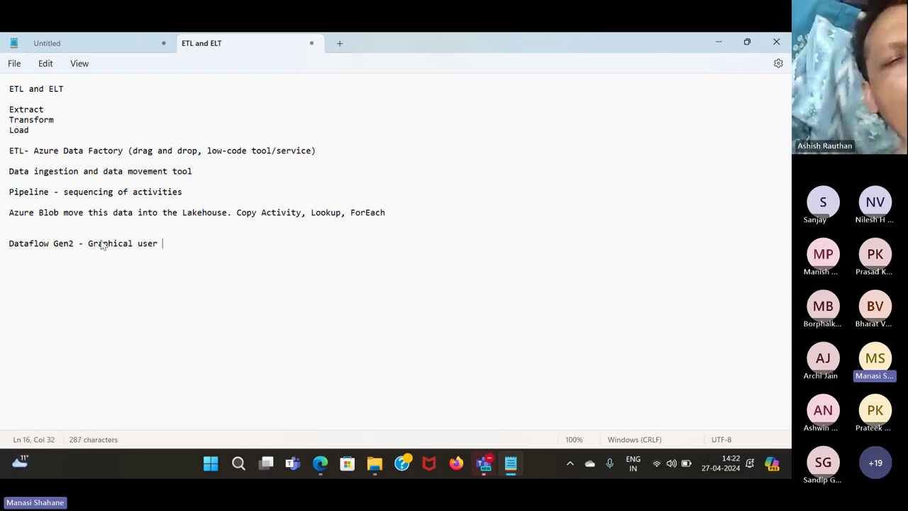
text(interface. )
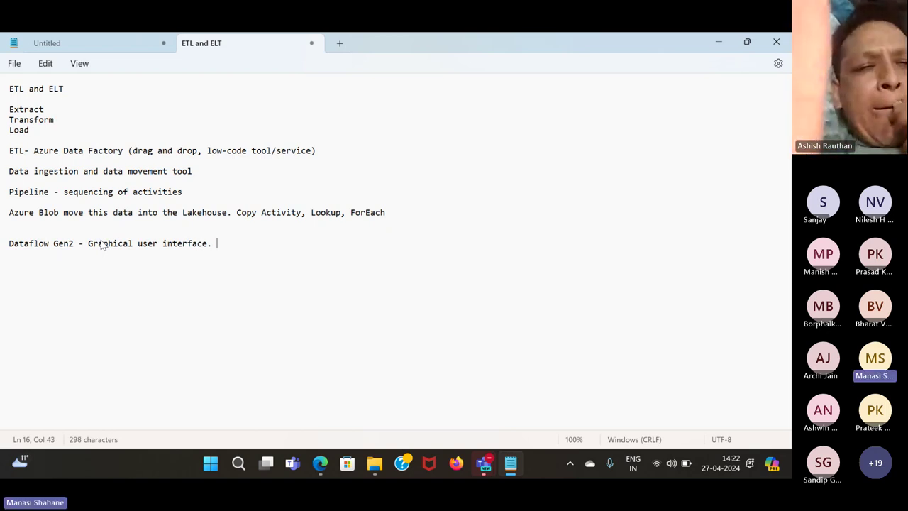
text(Power Qu)
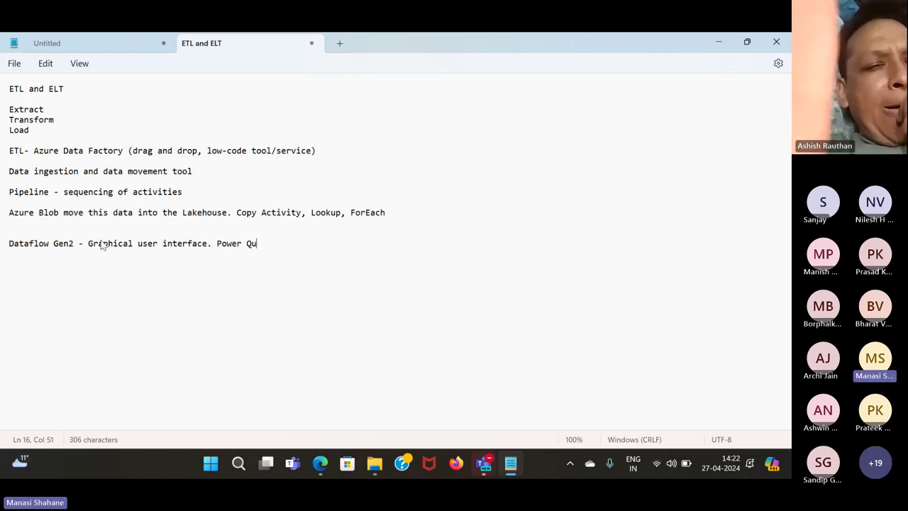
text(ery )
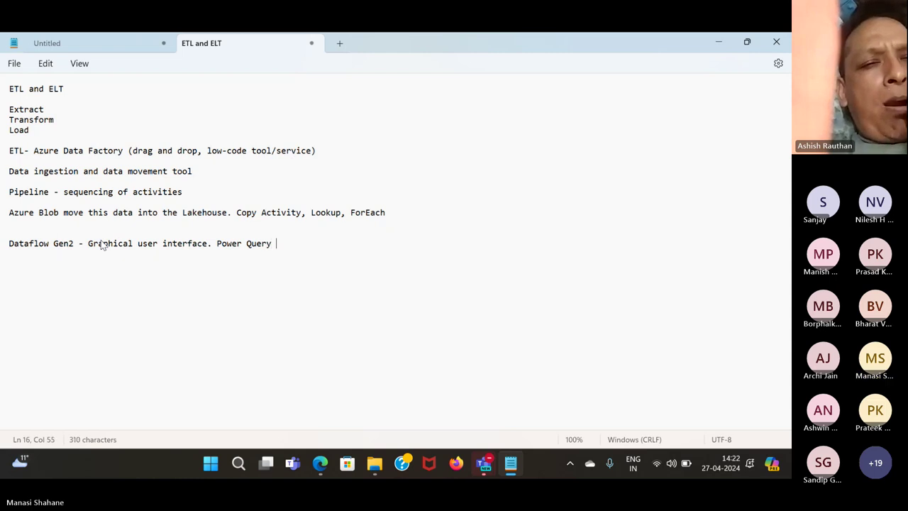
text(Editor)
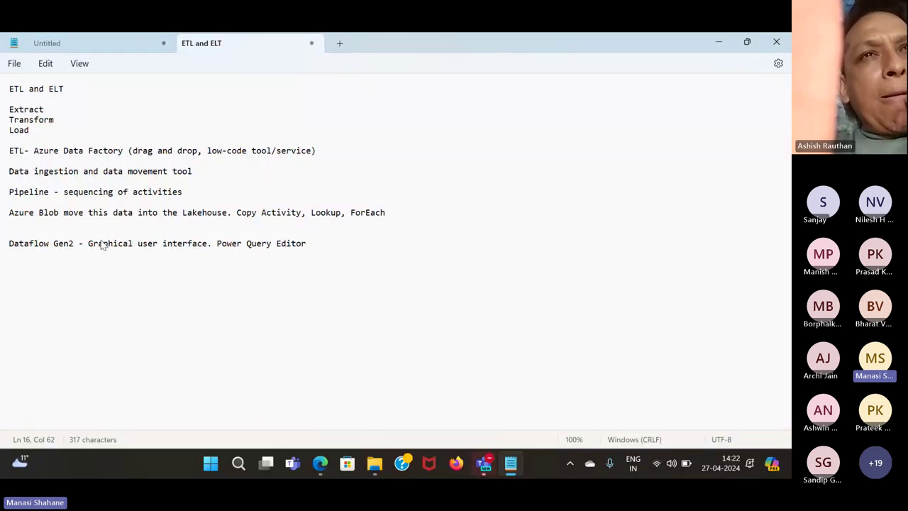
text( Online)
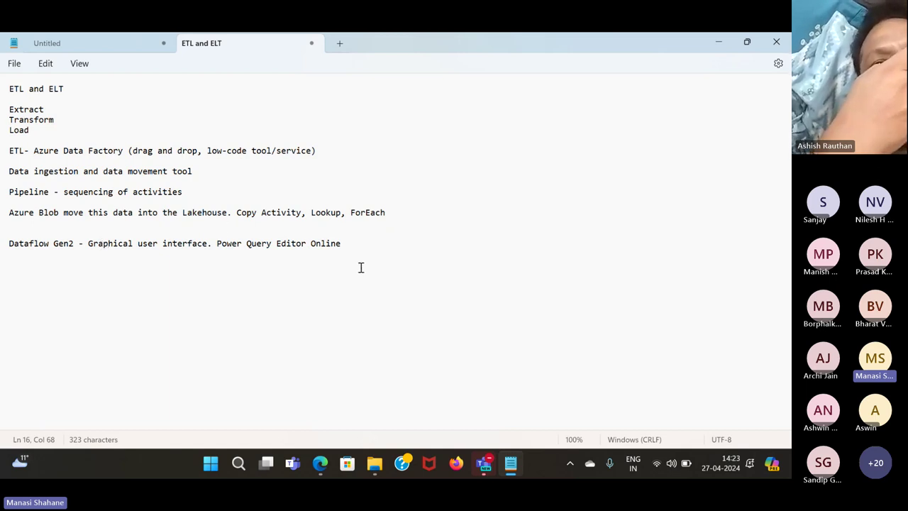
key(Return)
key(Return)
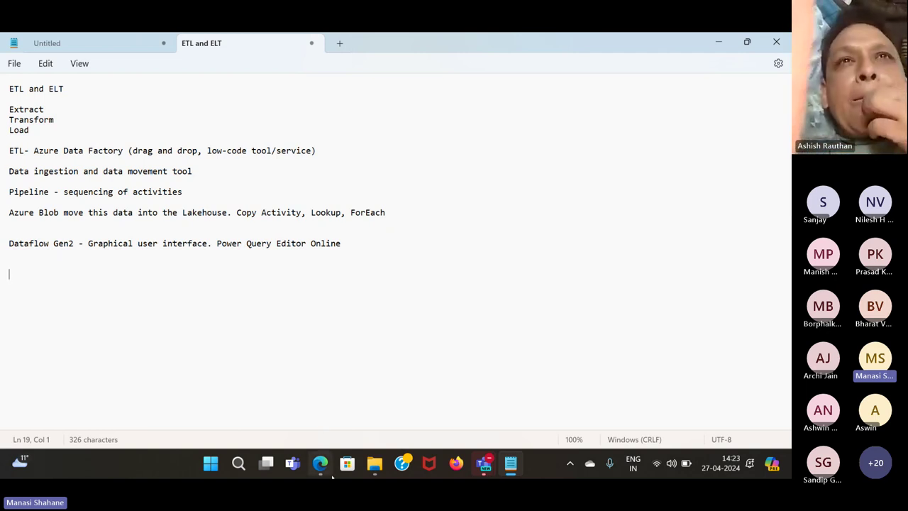
In Fabric, go to the WebinarWS workspace and open Notebook 1.
mouse_move(320, 464)
click(315, 374)
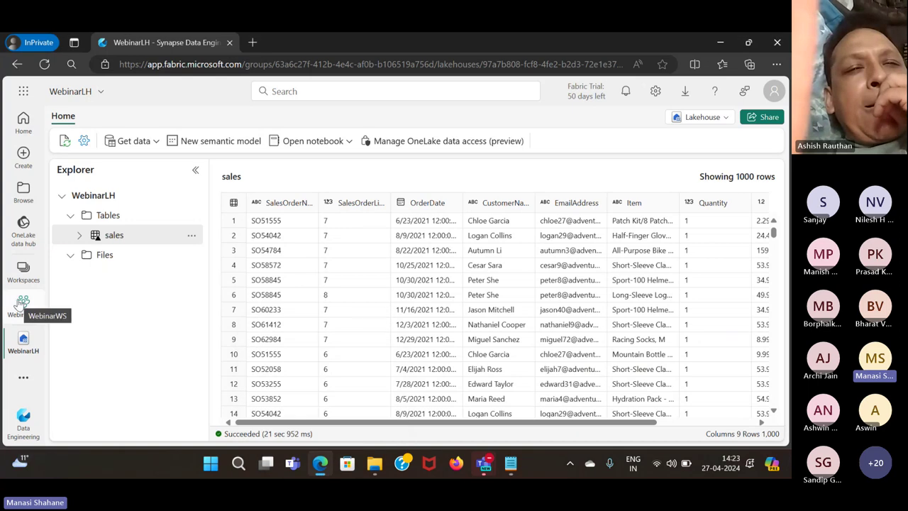
click(22, 273)
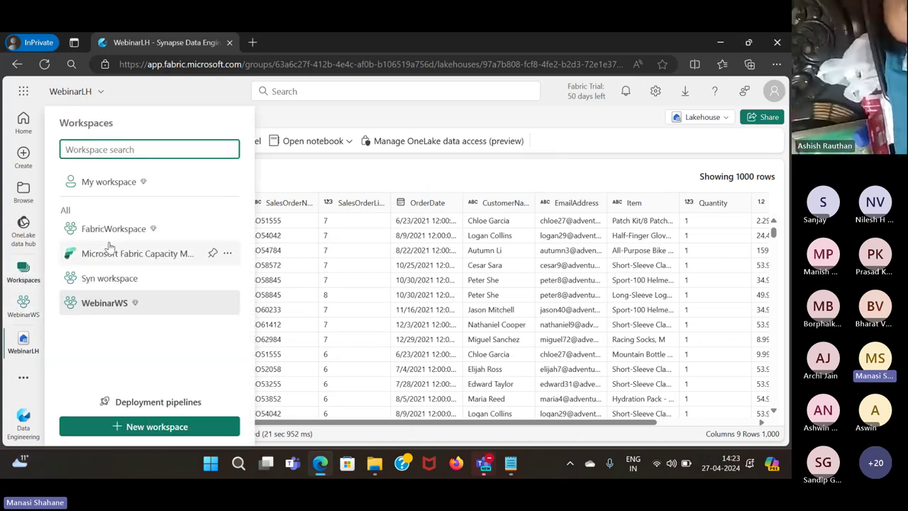
click(104, 303)
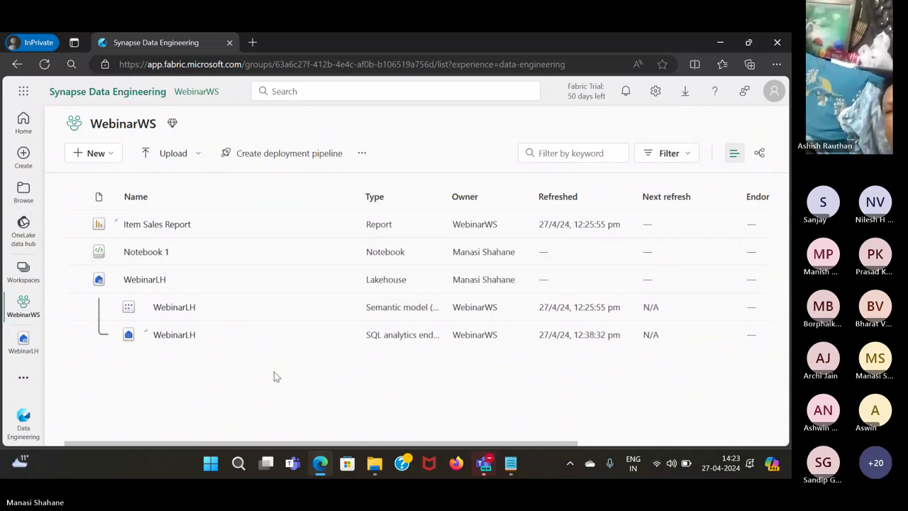
click(139, 257)
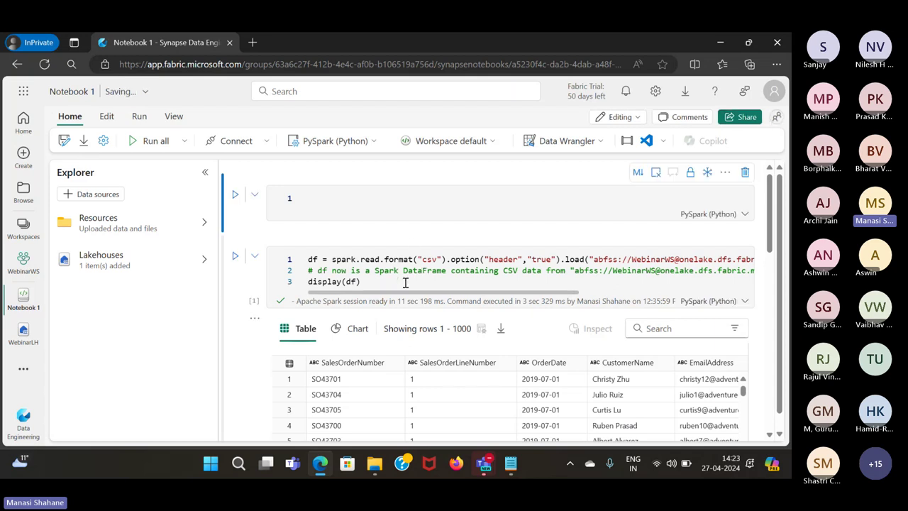
Review the PySpark cell that loads the sales CSV and scroll through its output table.
click(405, 283)
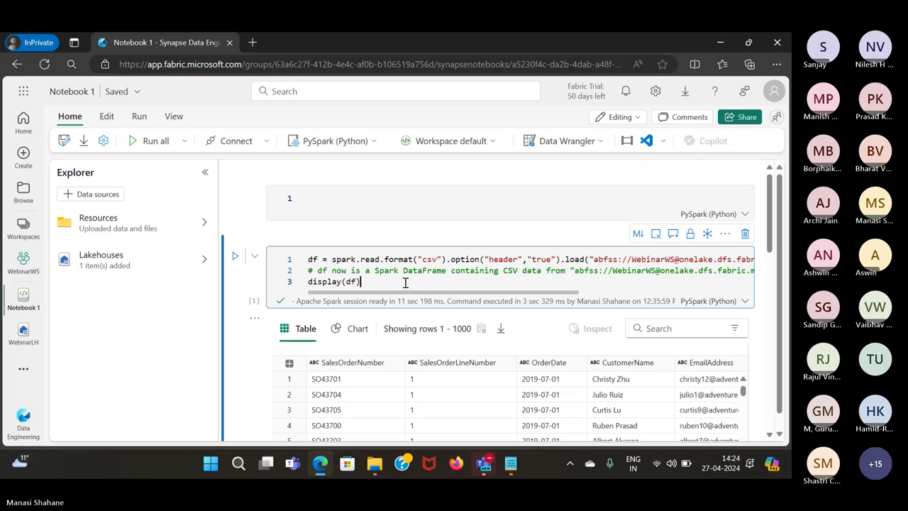
scroll(754, 315, down, 2)
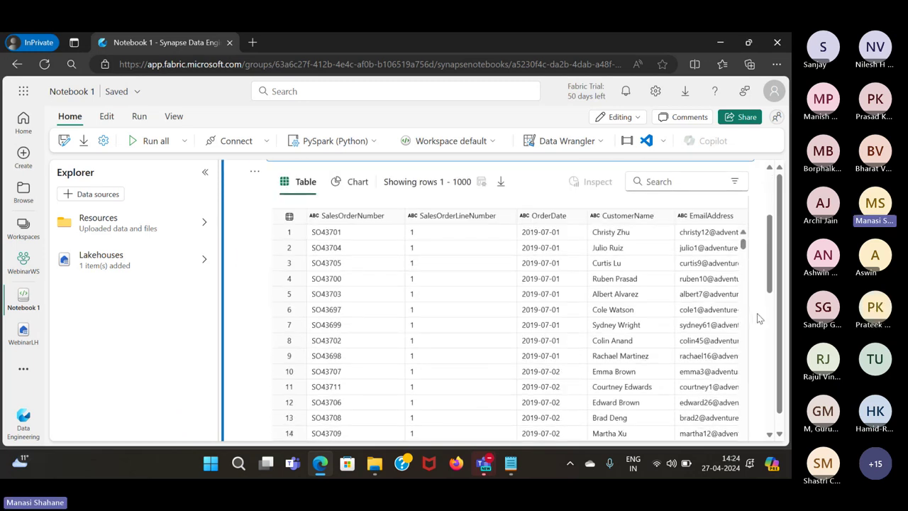
scroll(758, 318, down, 3)
scroll(757, 319, up, 5)
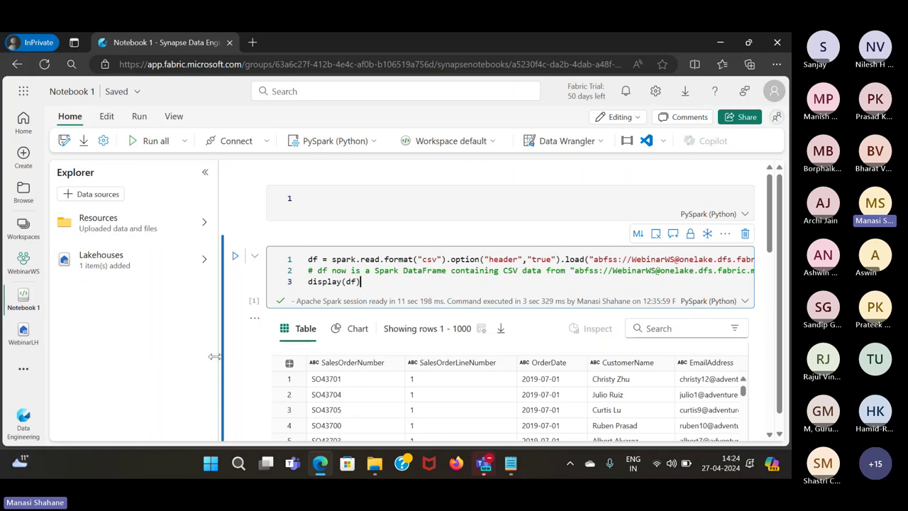
From WebinarWS, add a new Data pipeline, rename 'pipeline1' to 'CopyBlobToLH', and create it.
click(22, 259)
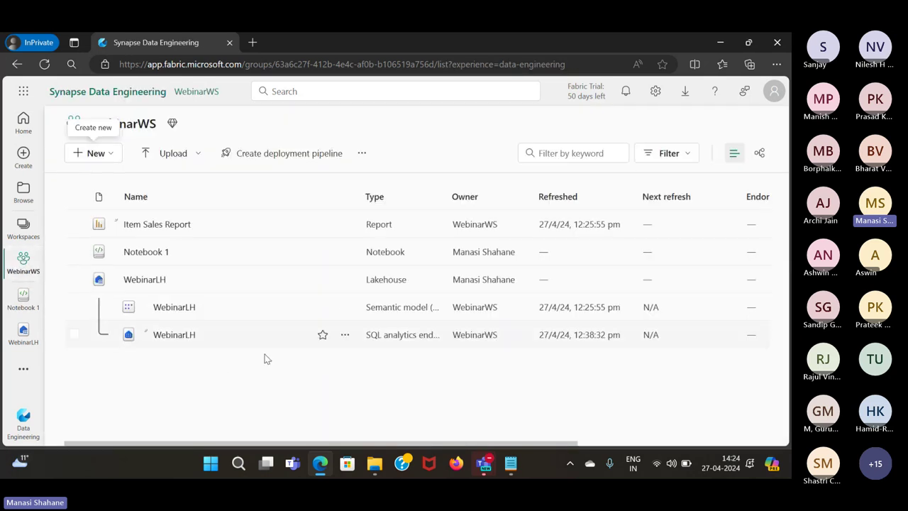
click(110, 154)
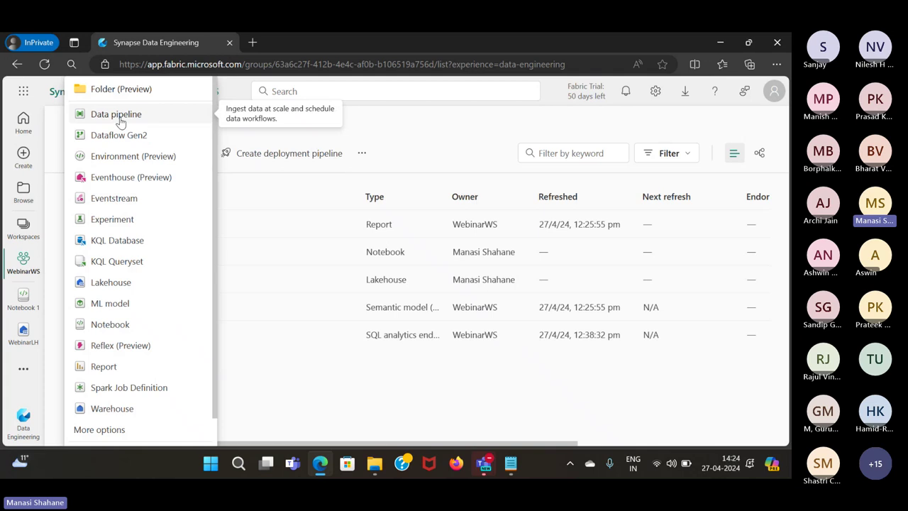
key(Escape)
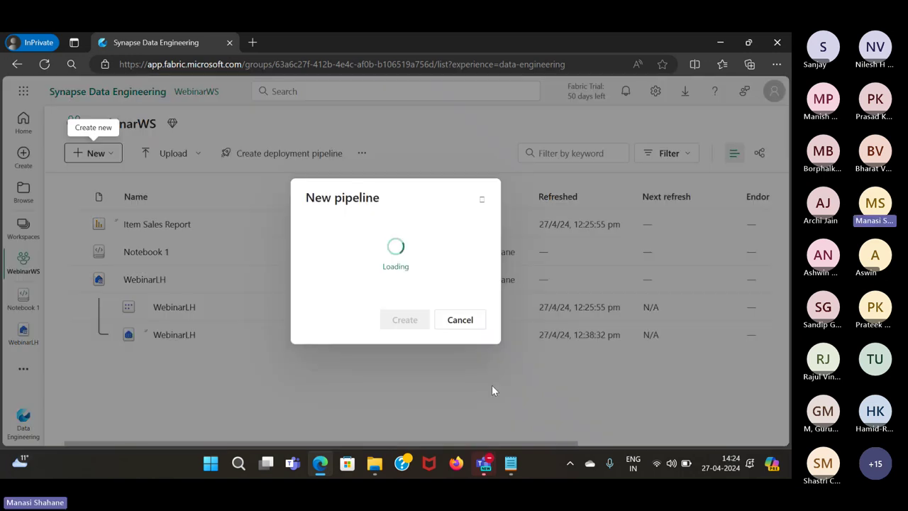
key(shift+Left)
key(shift+Left)
key(shift+Left)
key(shift+Left)
key(shift+Left)
key(shift+Left)
key(shift+Left)
key(shift+Left)
key(shift+Left)
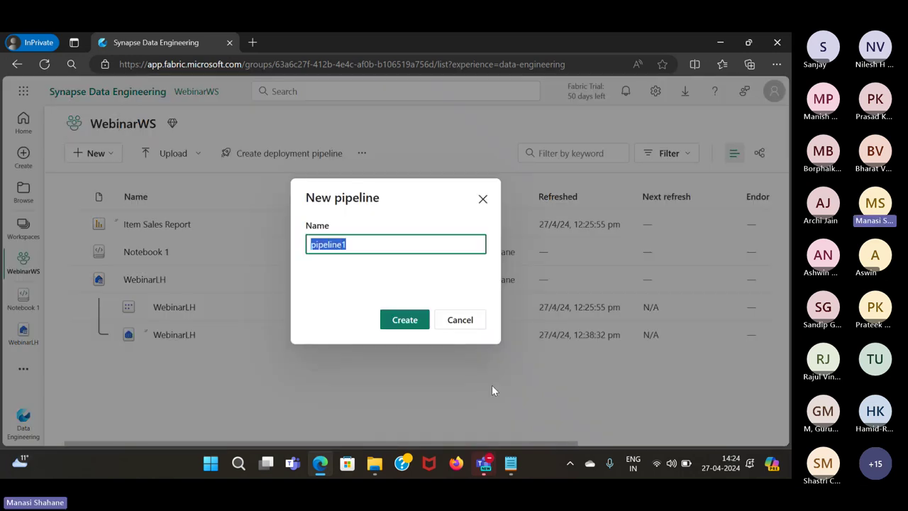
text(CopyBlobTo)
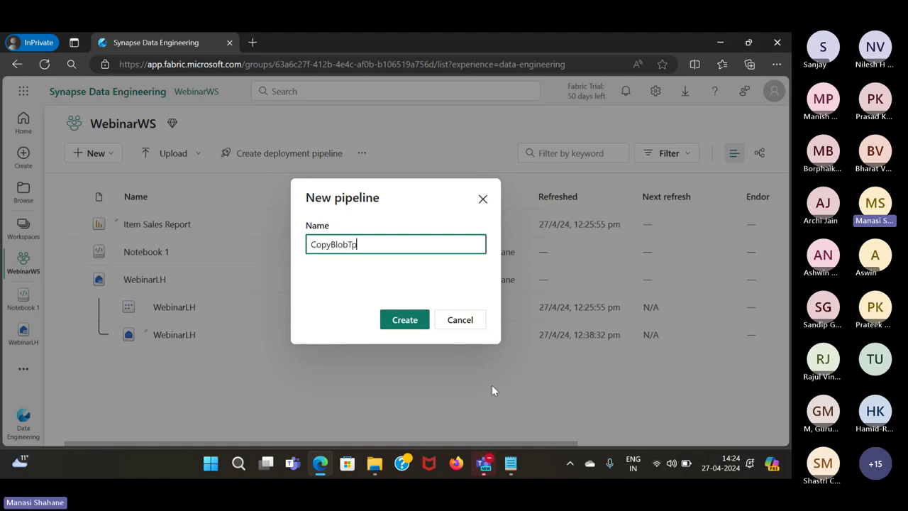
text(LH)
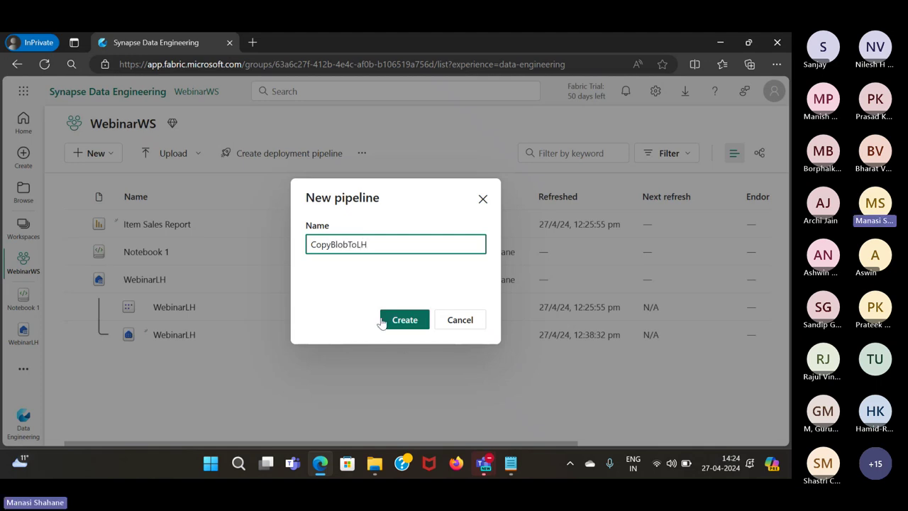
click(395, 320)
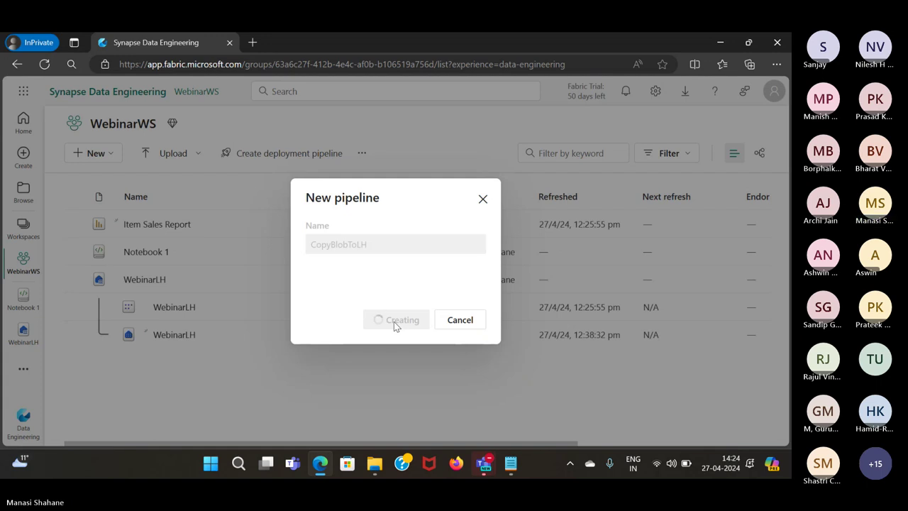
Search portal.azure.com in a new InPrivate tab and open the Microsoft Azure result.
click(253, 42)
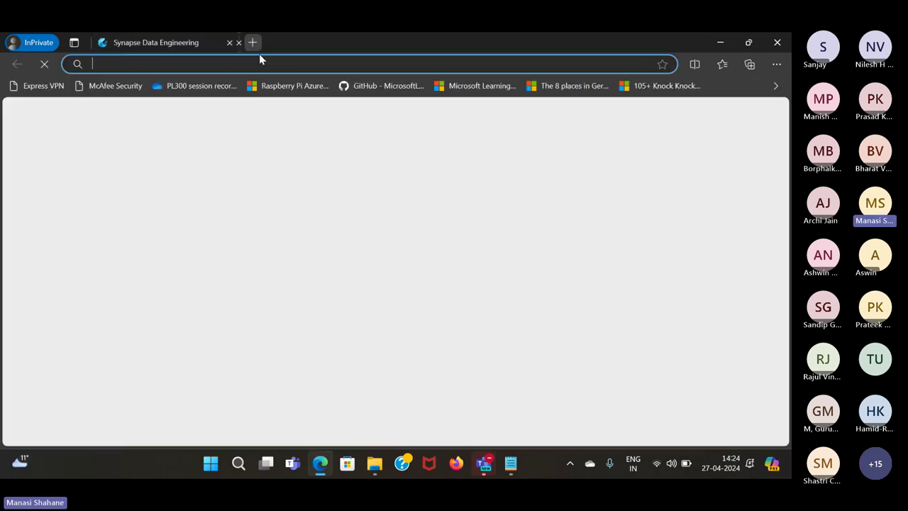
click(322, 226)
text(p)
key(BackSpace)
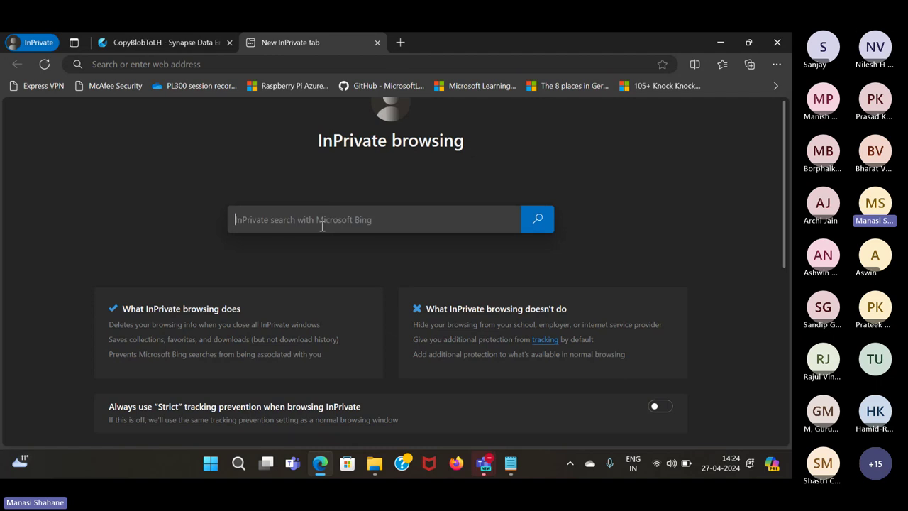
text(portal.azure.co)
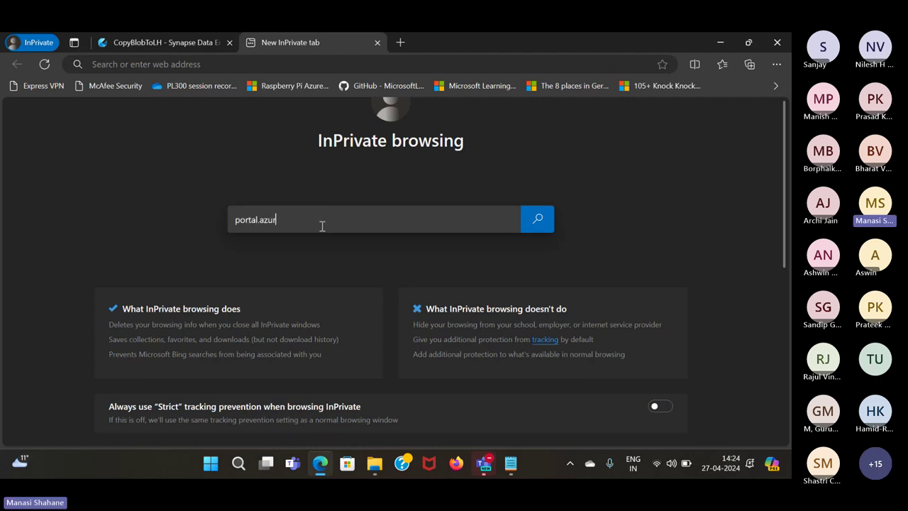
text(m)
key(Return)
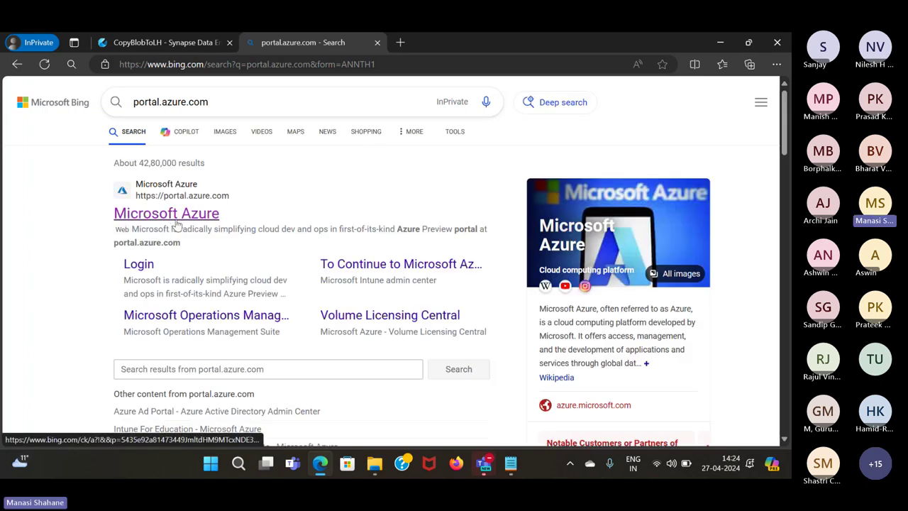
click(176, 222)
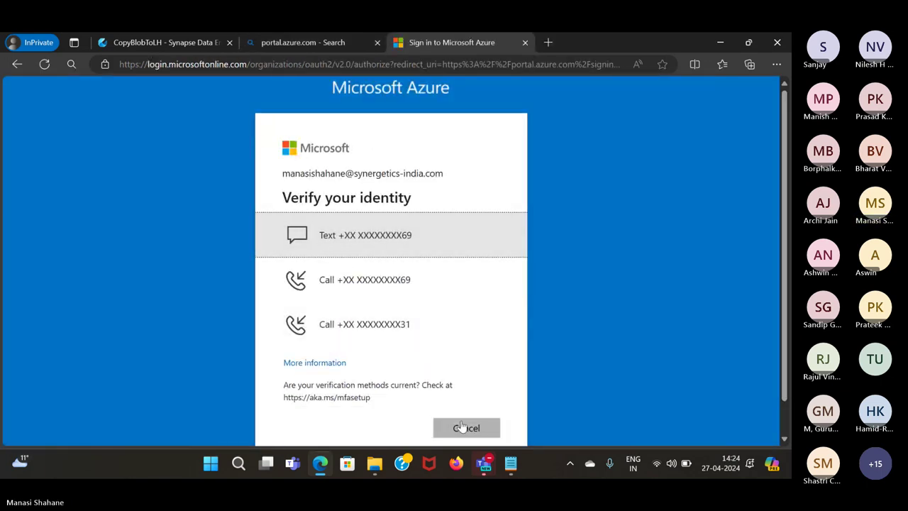
Cancel the suggested account and enter a different Microsoft account's e-mail address.
scroll(461, 426, down, 2)
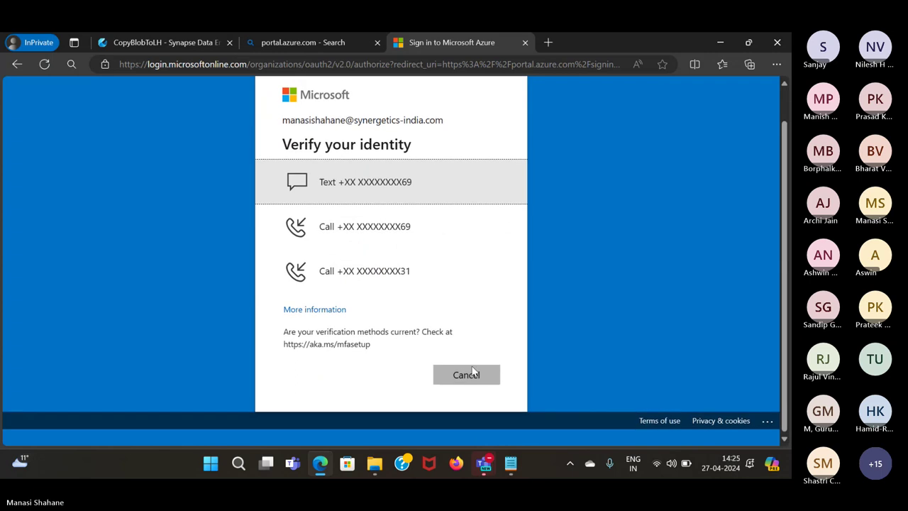
click(473, 394)
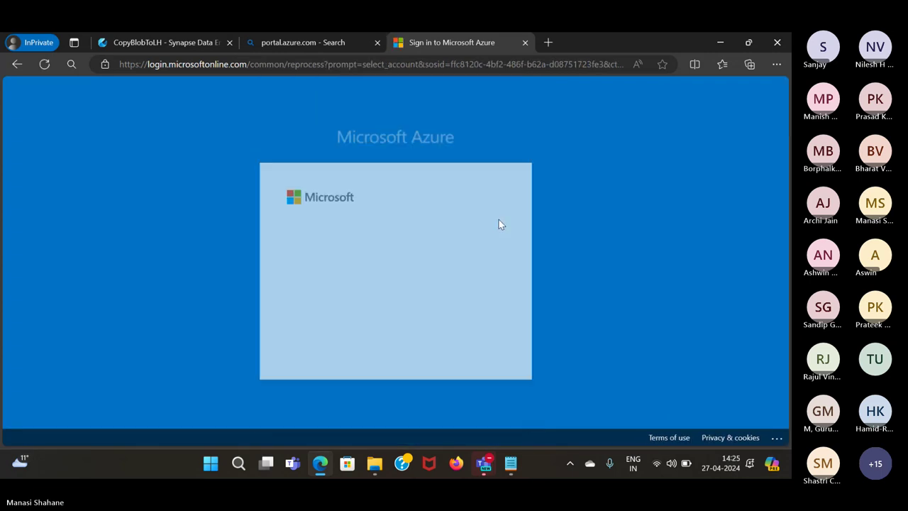
click(401, 320)
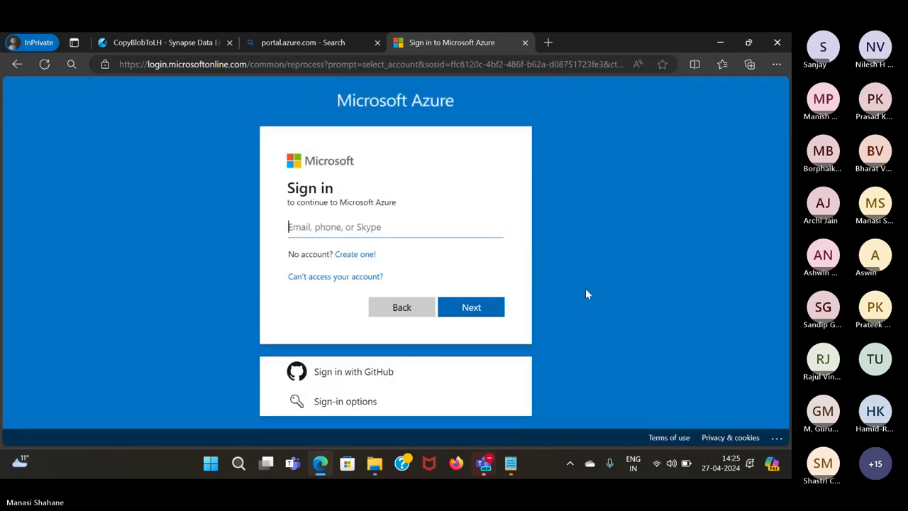
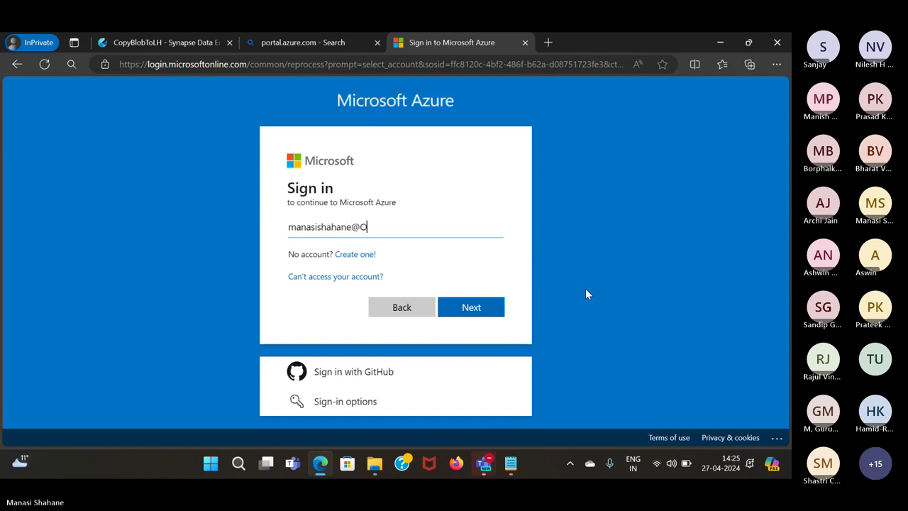
key(Return)
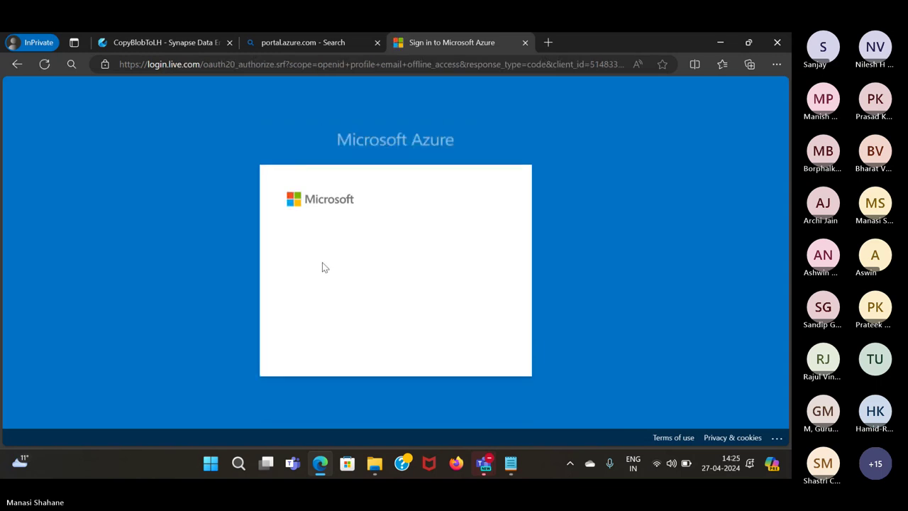
Enter the account password and decline staying signed in.
text(•••••••)
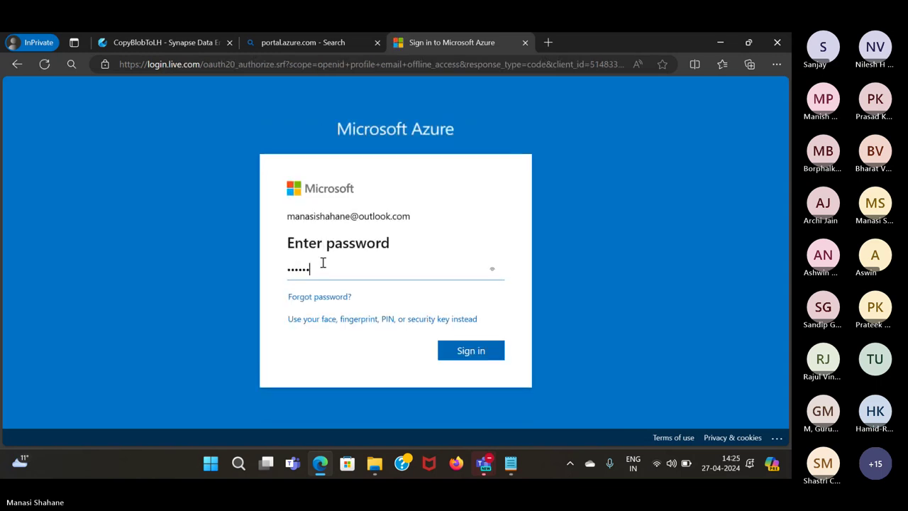
key(BackSpace)
key(BackSpace)
key(BackSpace)
key(BackSpace)
key(BackSpace)
key(BackSpace)
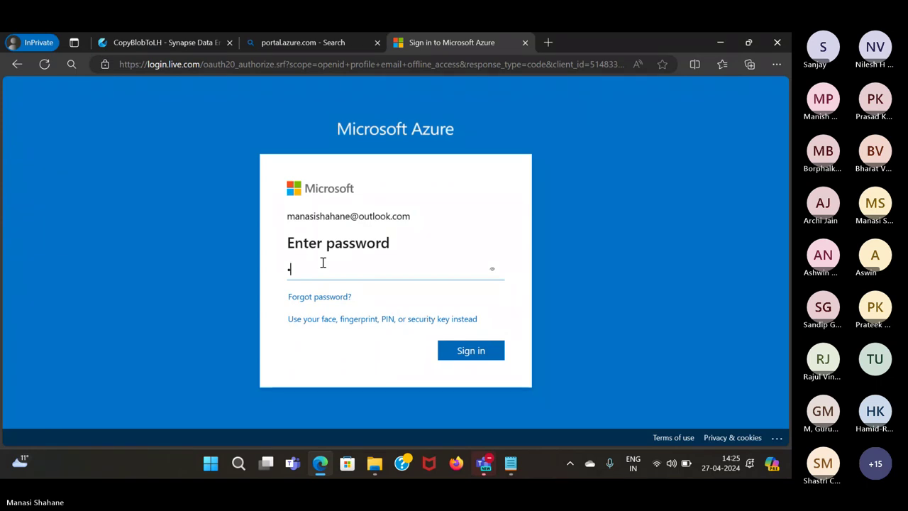
text(•••••••)
key(Return)
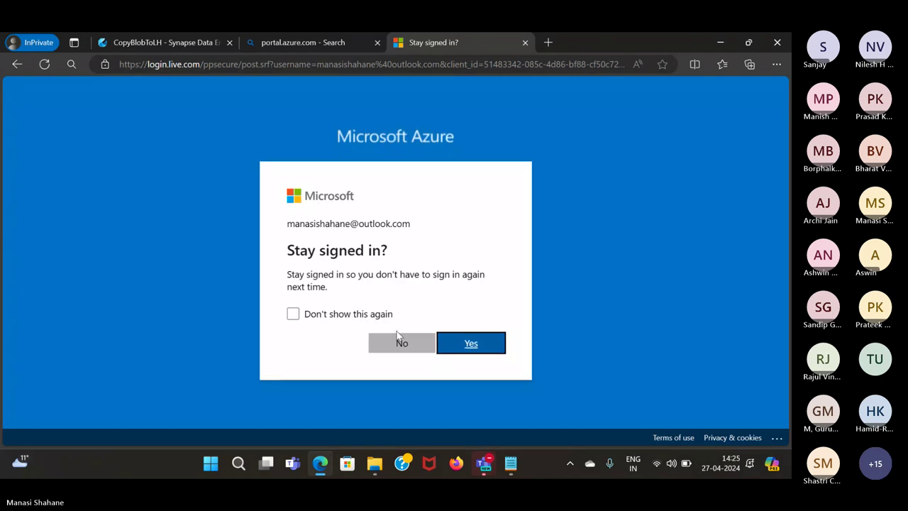
click(400, 343)
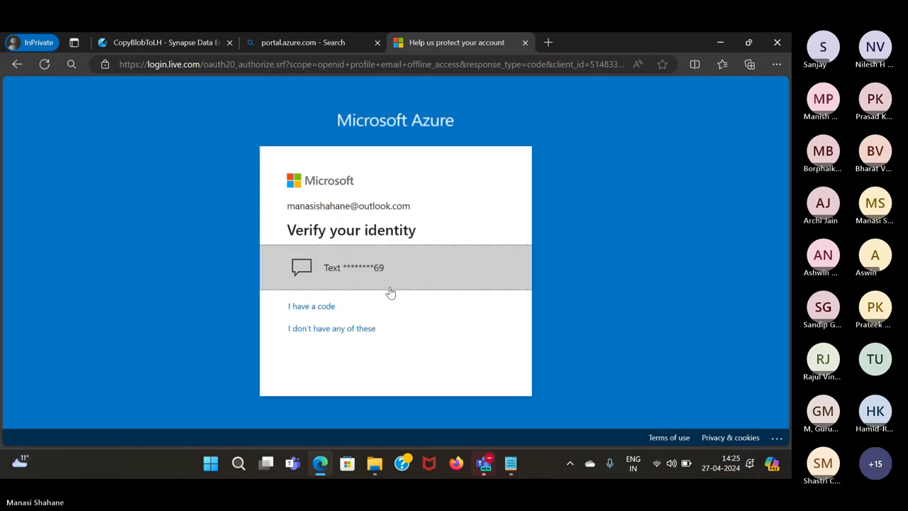
Verify the sign-in with a code sent by text message to the account's phone.
click(390, 293)
key(Return)
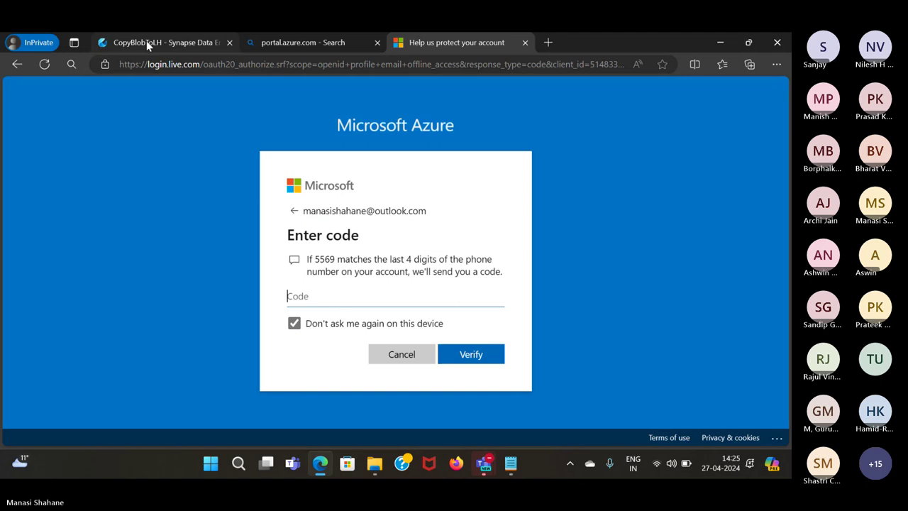
mouse_move(146, 40)
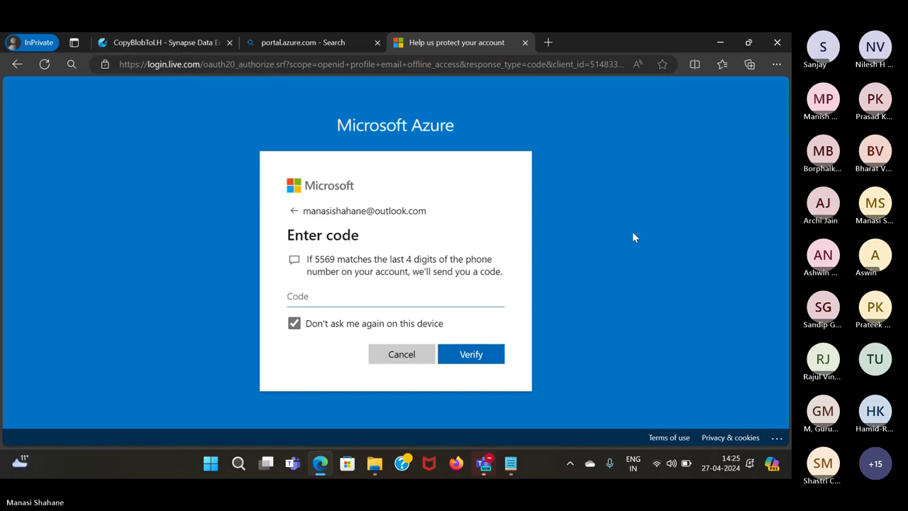
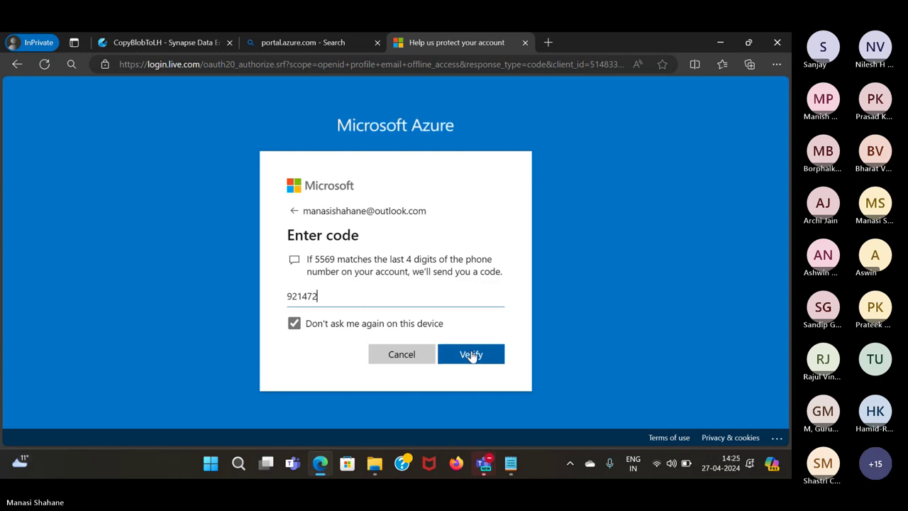
click(471, 355)
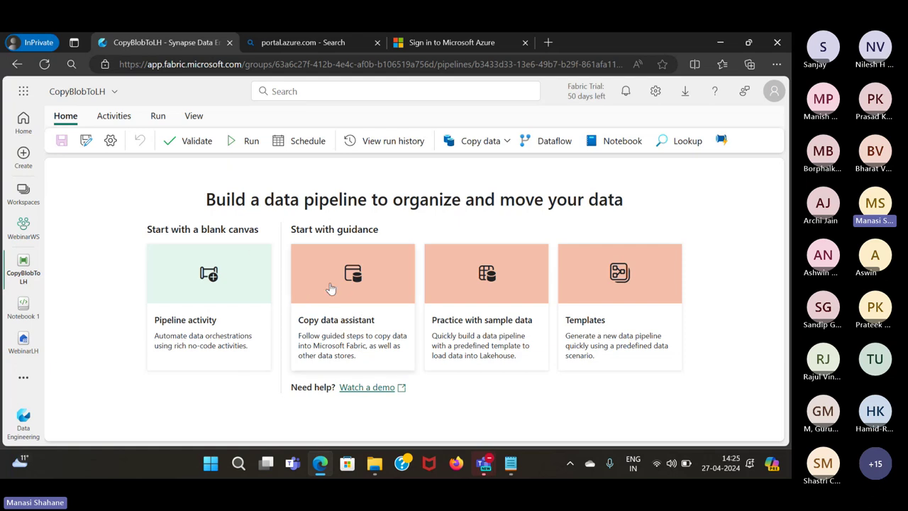
Start from the blank-canvas Pipeline activity card and browse activities like Copy data, Dataflow and Lookup.
click(243, 262)
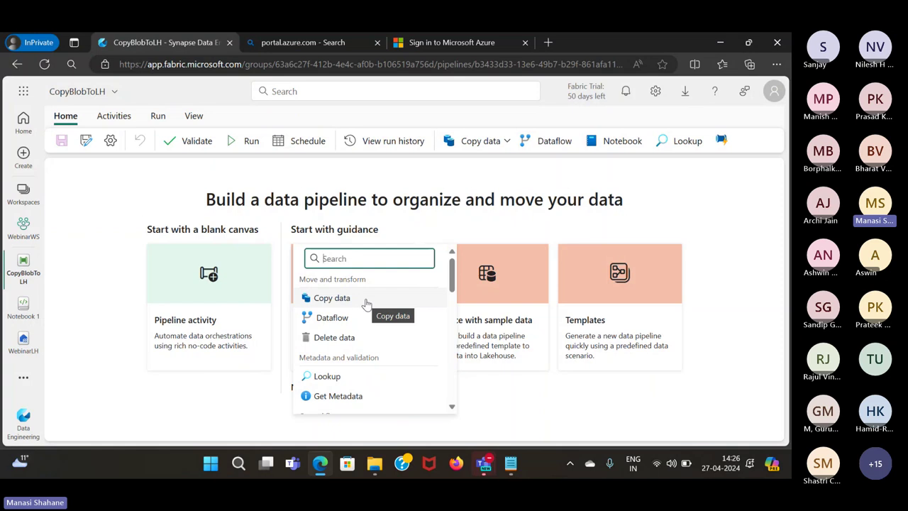
scroll(365, 355, down, 10)
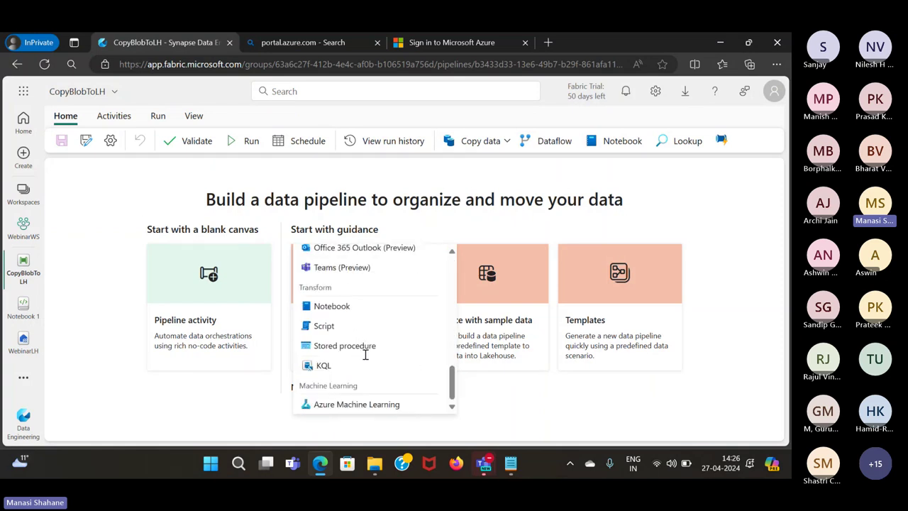
scroll(364, 355, up, 8)
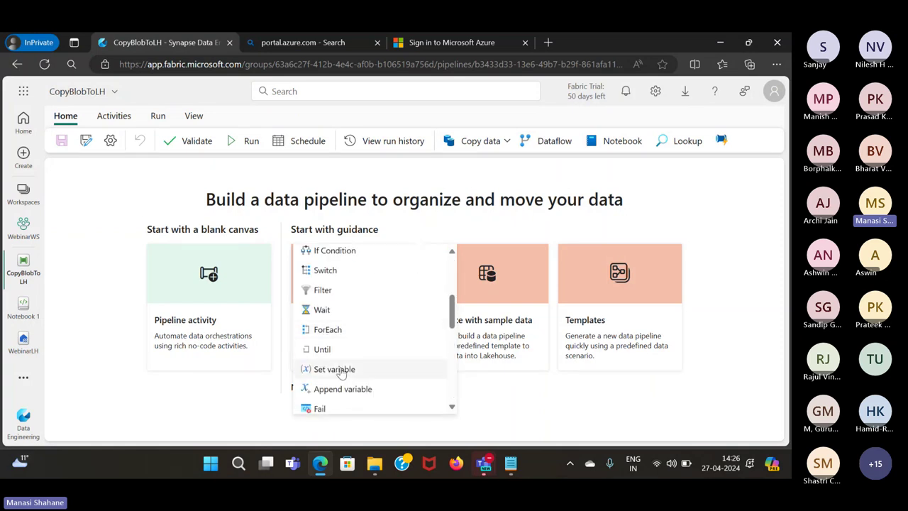
scroll(341, 372, up, 2)
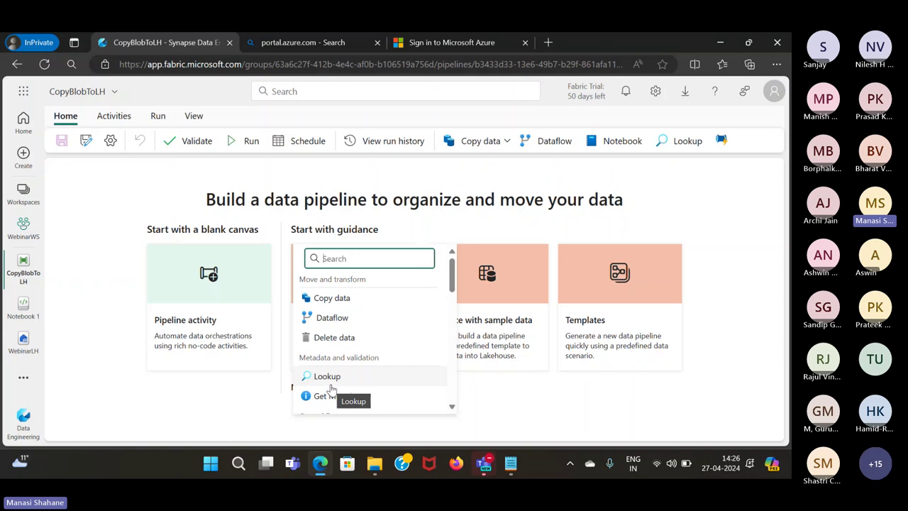
scroll(332, 388, down, 5)
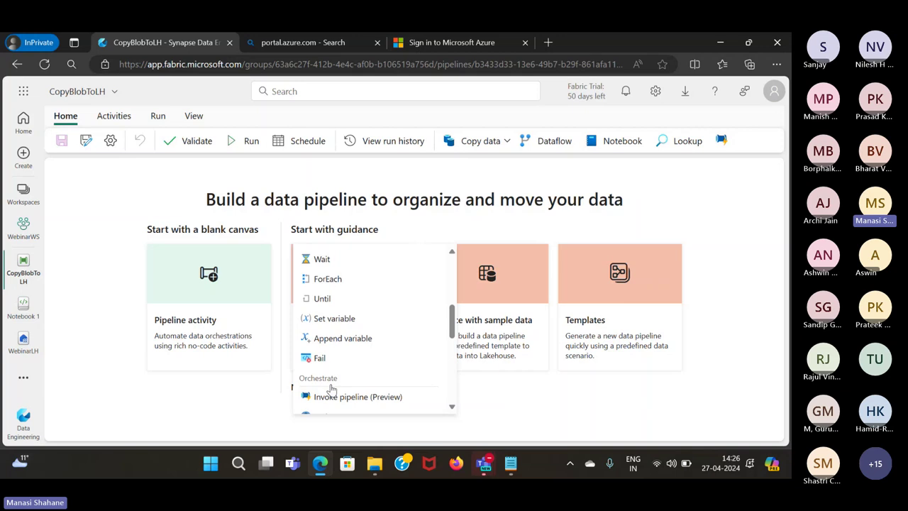
scroll(332, 389, up, 6)
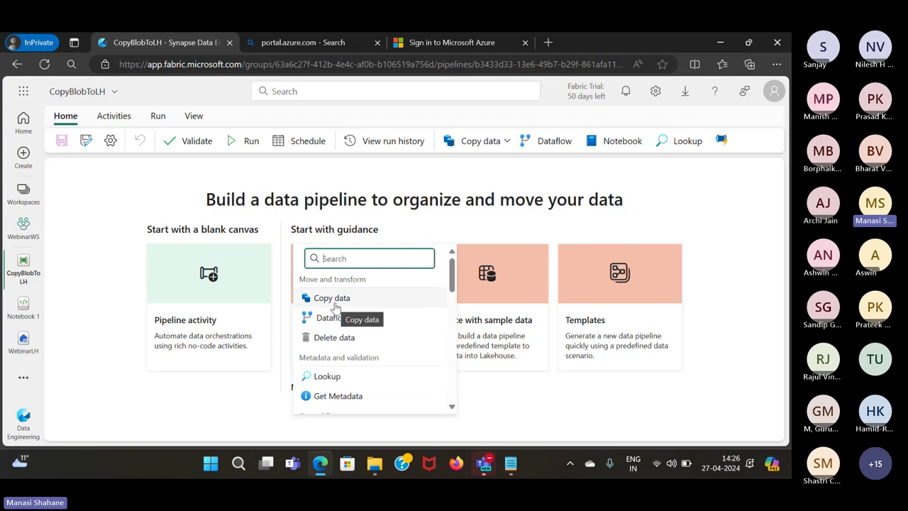
Add a Copy data activity, center it on the canvas, and rename it CopyBlobToLH.
click(334, 298)
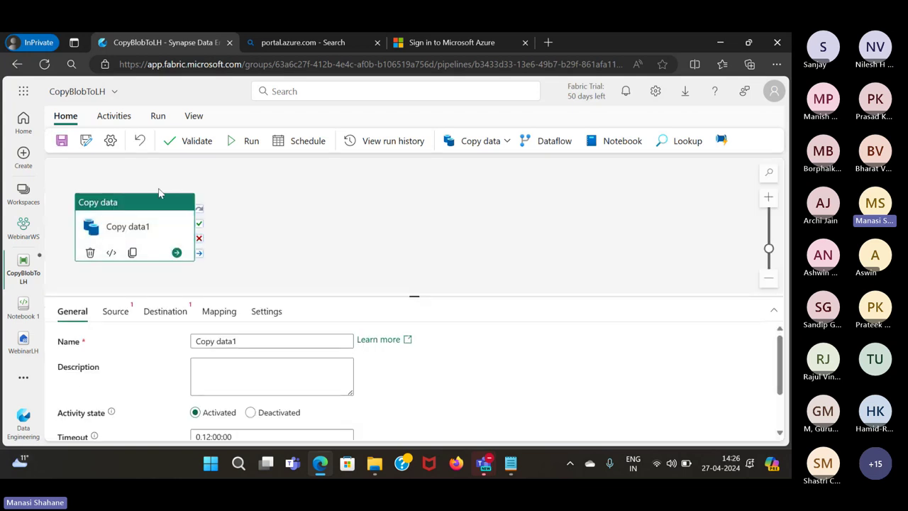
drag(144, 206, 377, 205)
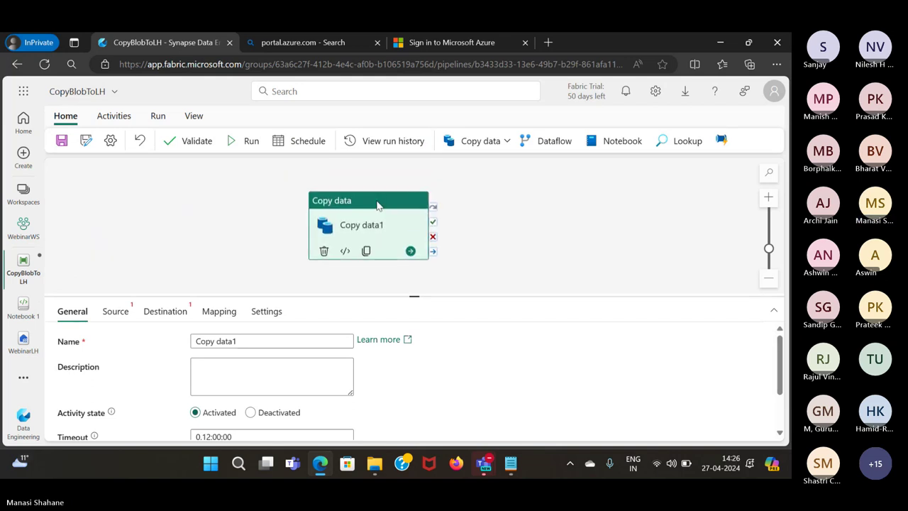
drag(244, 340, 186, 343)
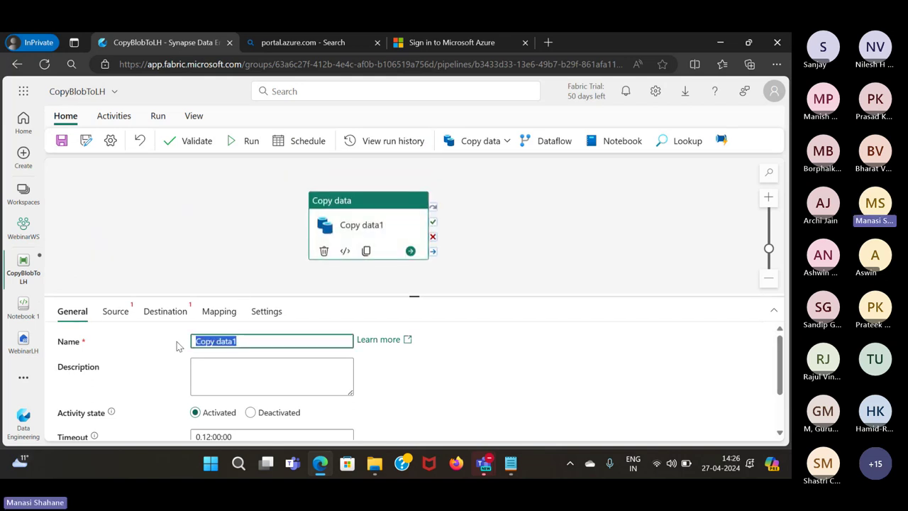
text(CopyB)
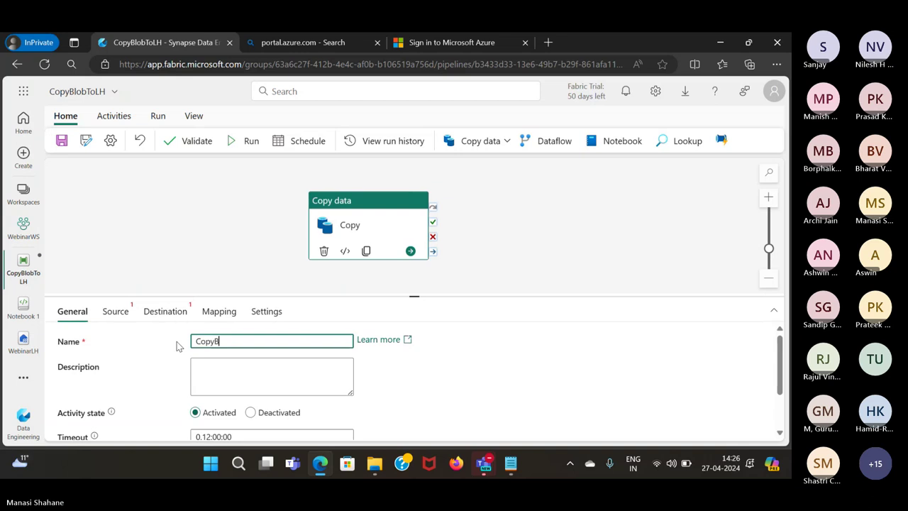
text(lobToLH)
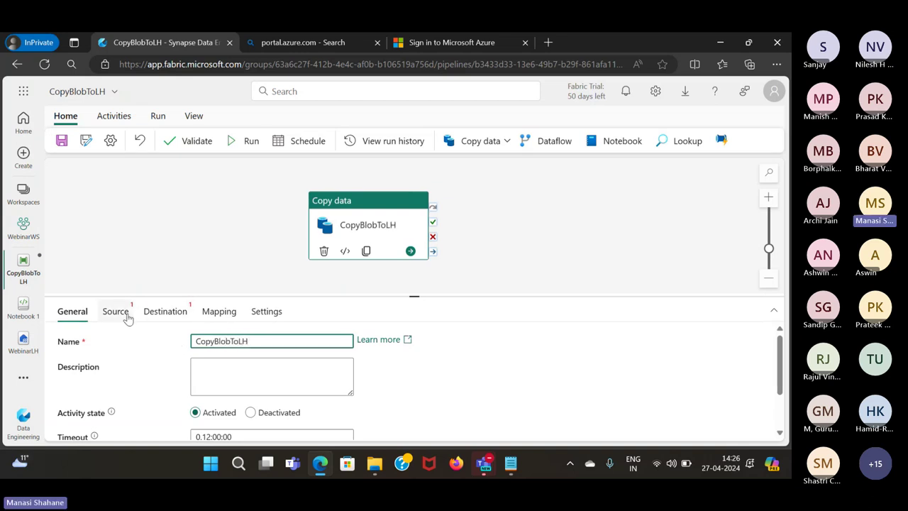
On the Source tab choose External and start a new connection with + New.
click(115, 312)
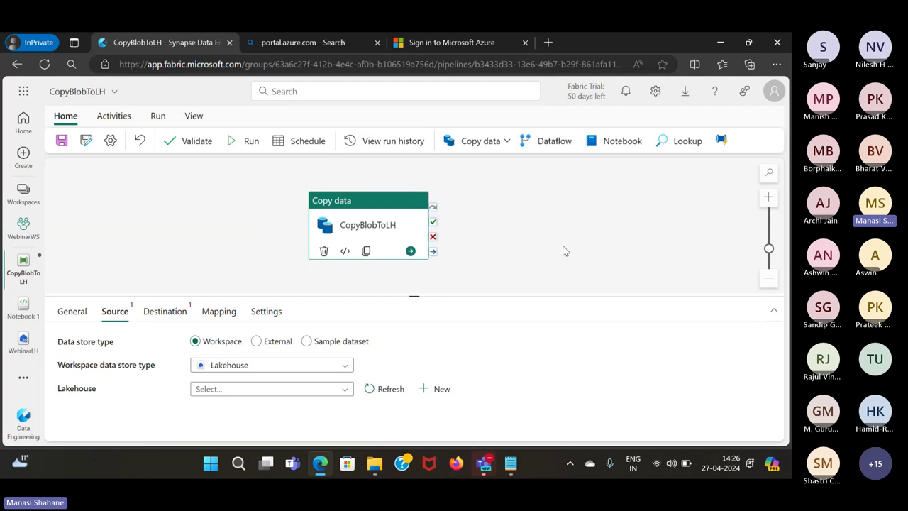
click(271, 345)
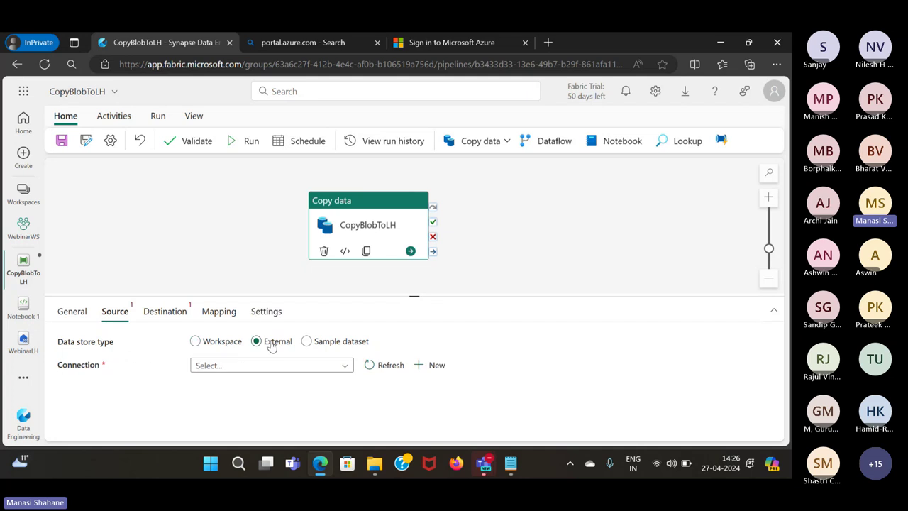
click(437, 366)
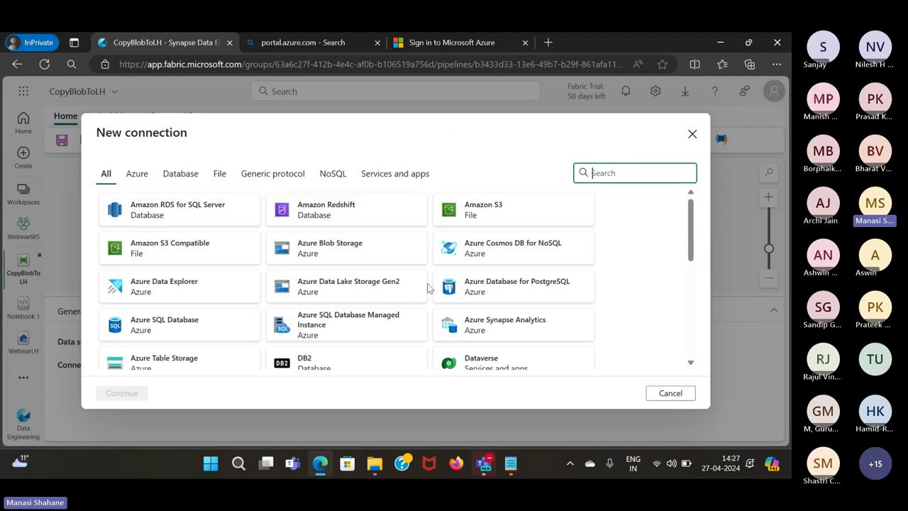
Browse the Generic protocol, NoSQL, Services and apps, File, Database and Azure categories, then select Azure Blob Storage.
scroll(429, 287, down, 10)
scroll(429, 287, up, 10)
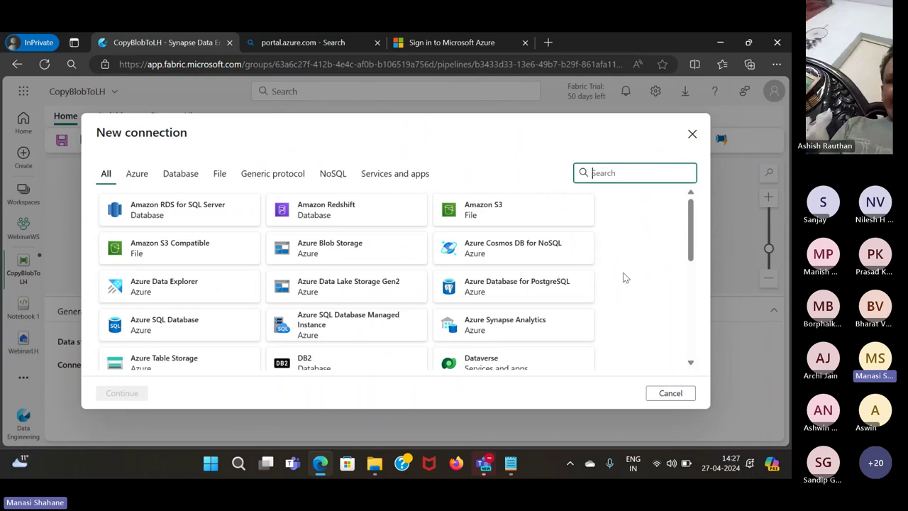
scroll(624, 277, down, 5)
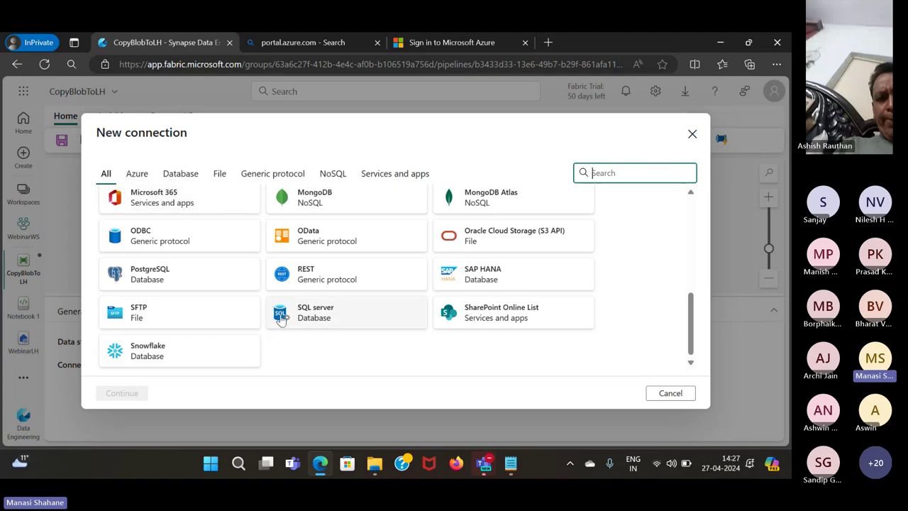
scroll(340, 312, up, 1)
scroll(518, 302, up, 4)
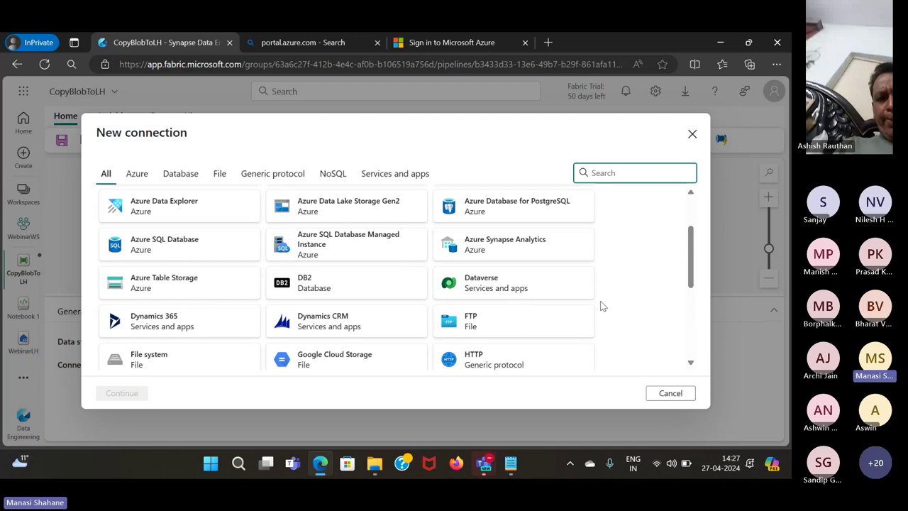
scroll(600, 306, up, 2)
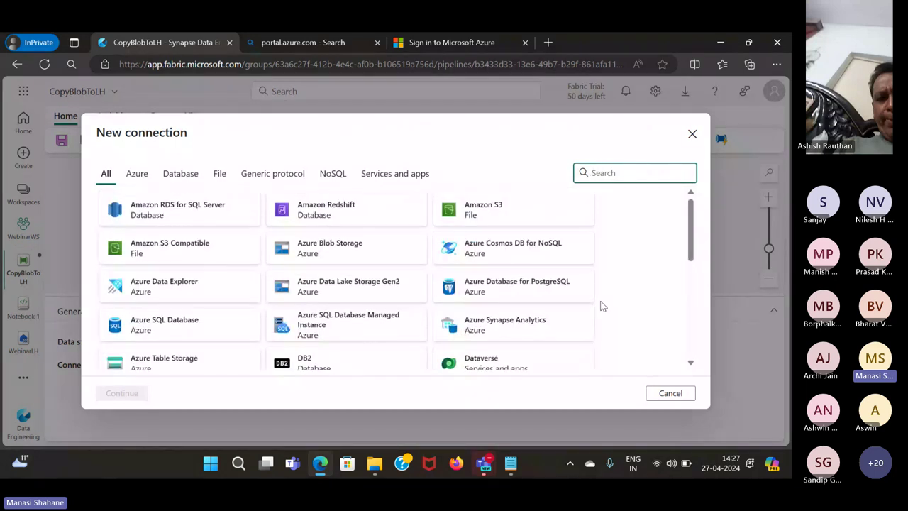
click(257, 176)
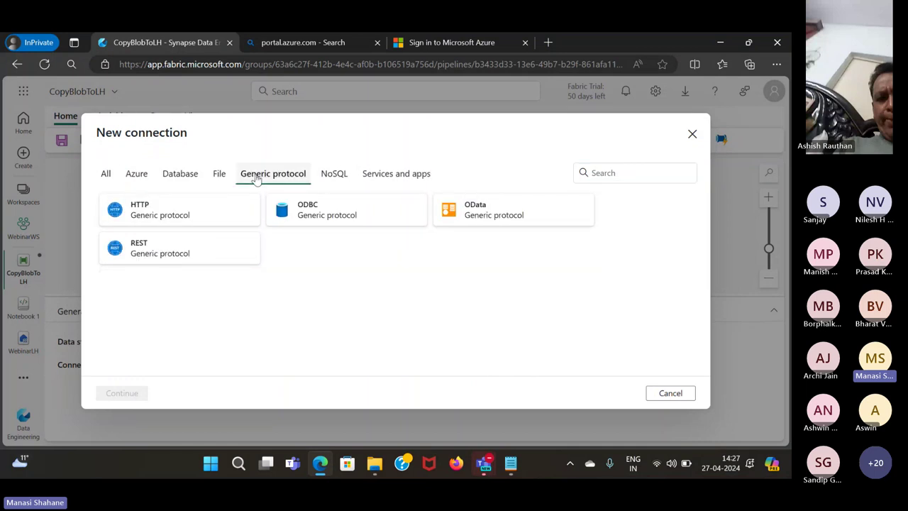
click(336, 175)
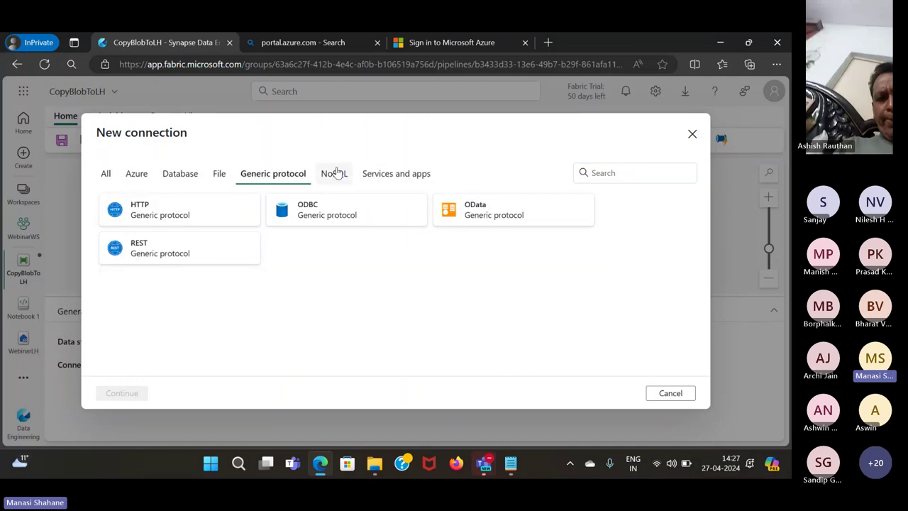
click(389, 175)
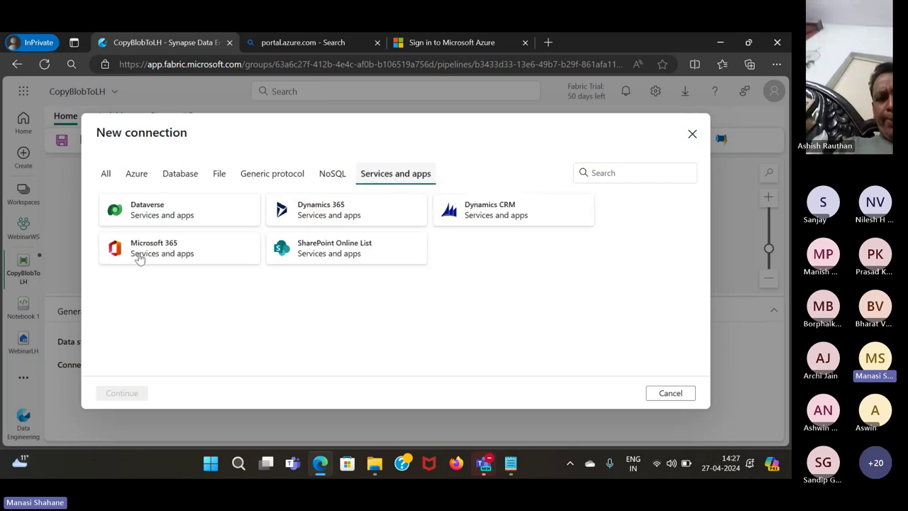
click(213, 177)
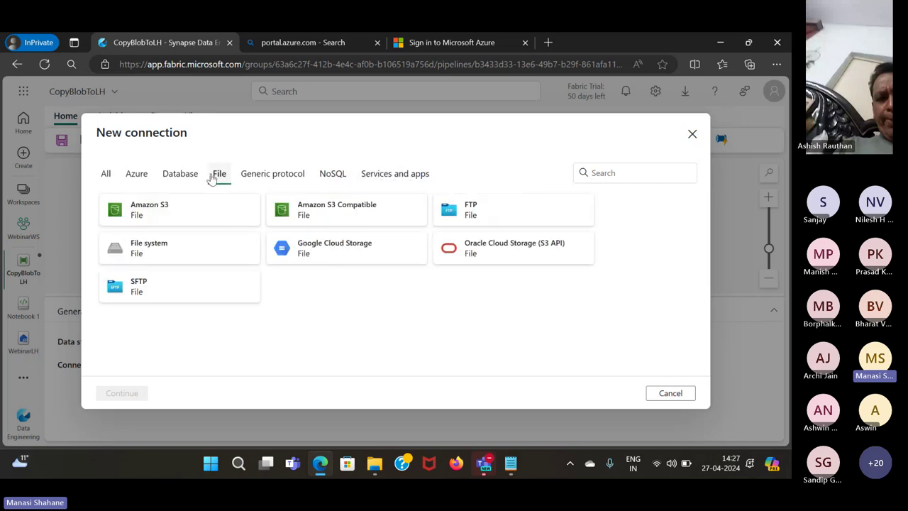
click(193, 174)
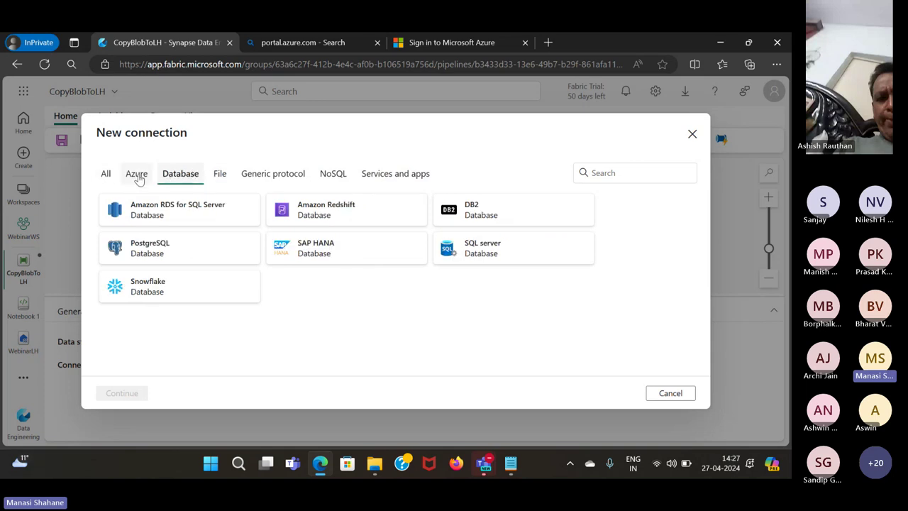
click(139, 177)
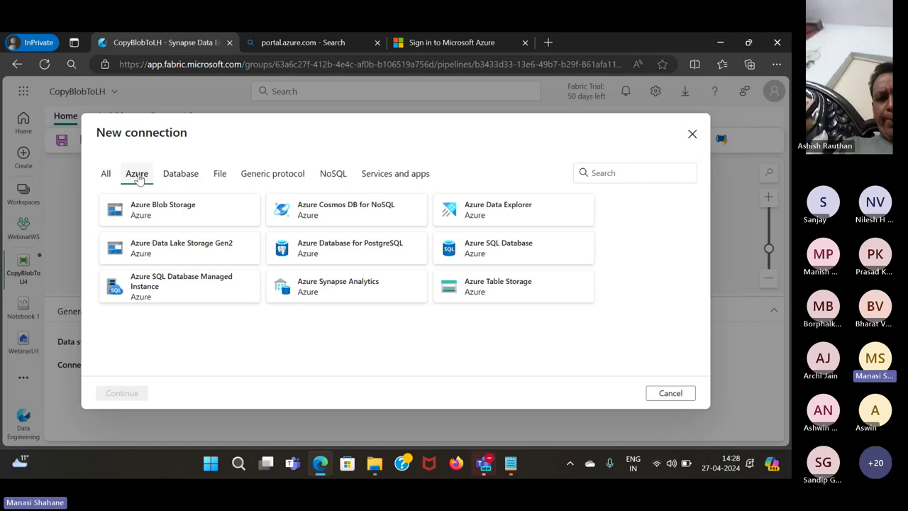
click(174, 223)
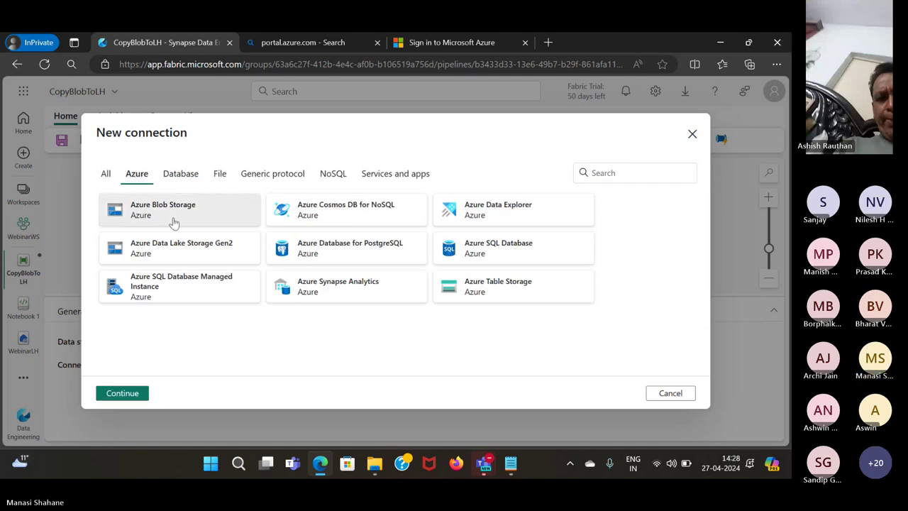
Continue to Blob settings, then sign in to Azure, open adfstore19 and copy its name.
click(121, 393)
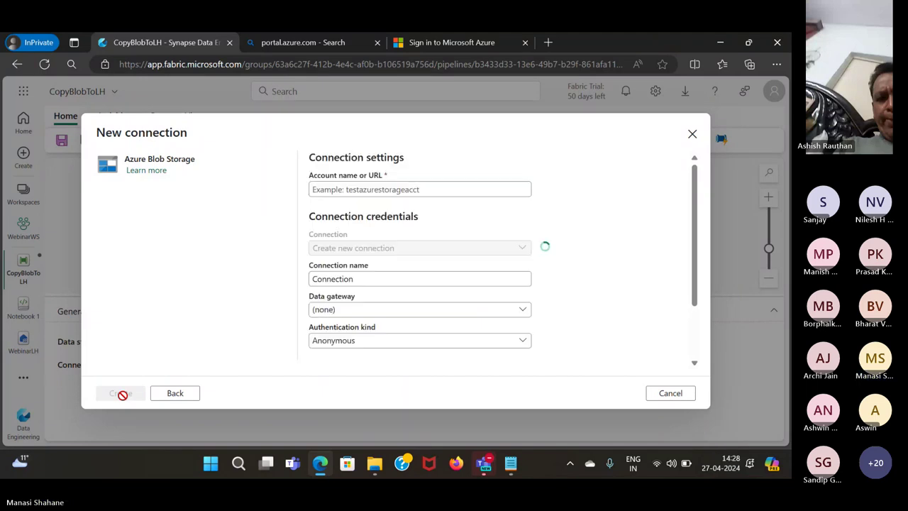
click(503, 39)
click(398, 270)
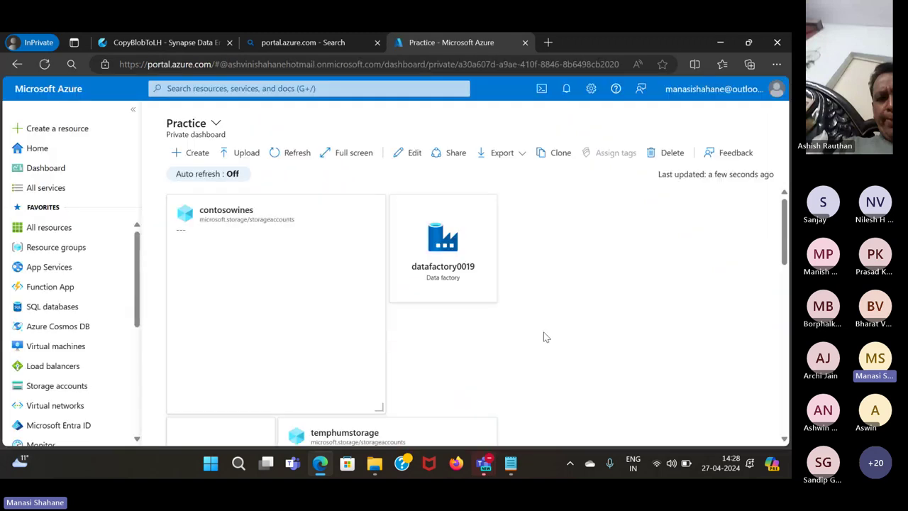
scroll(543, 336, down, 3)
scroll(440, 350, down, 3)
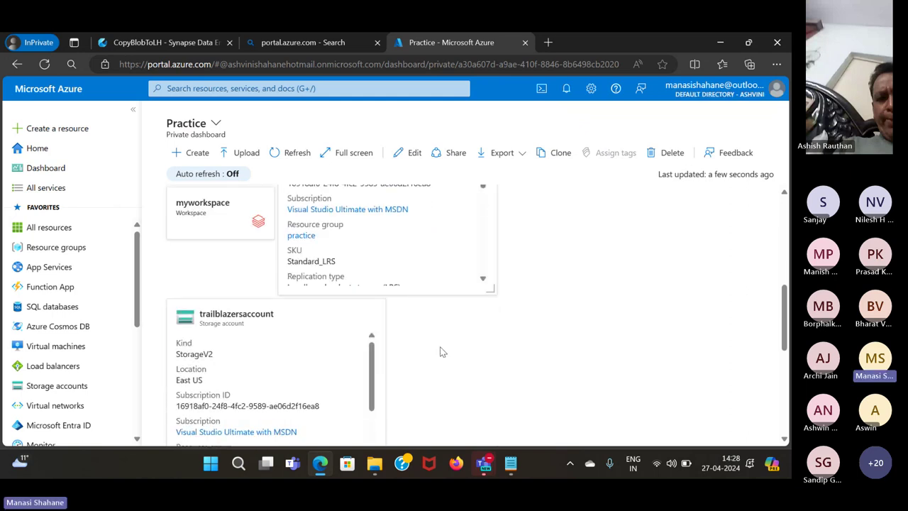
click(232, 272)
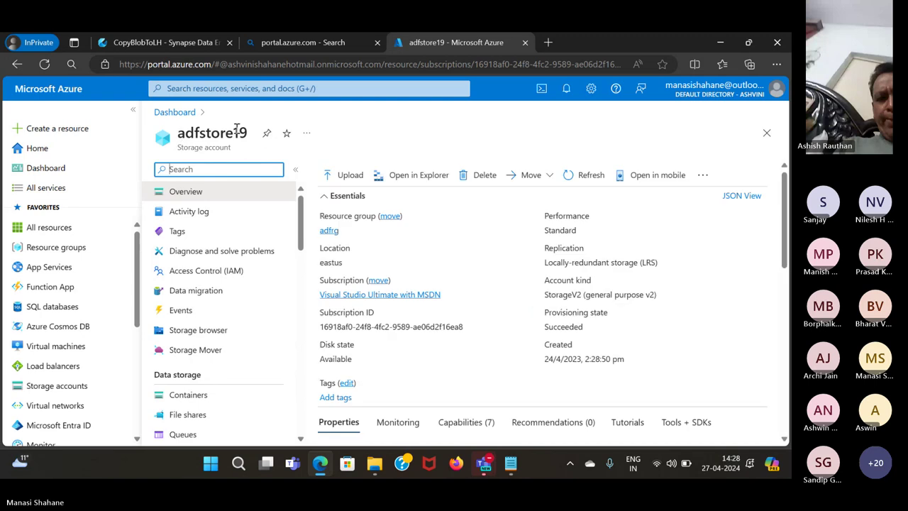
drag(248, 134, 180, 140)
key(ctrl+c)
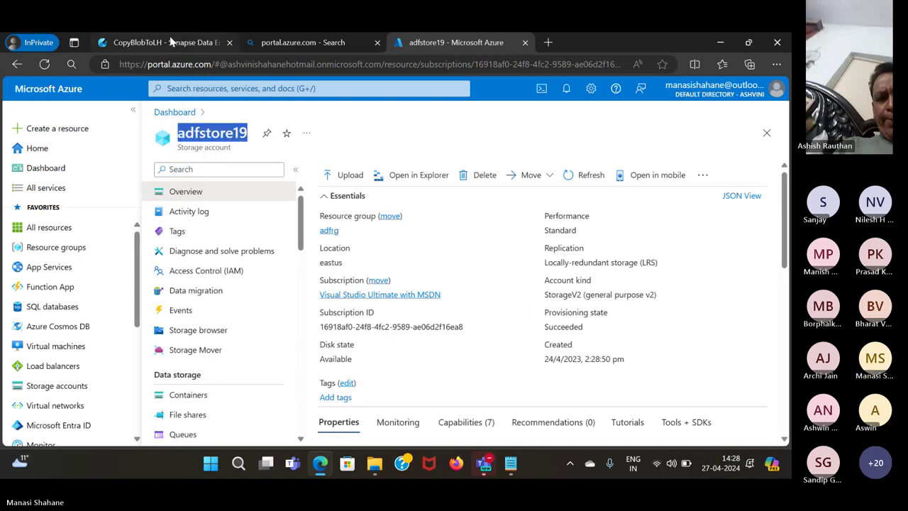
click(171, 42)
Set Account name adfstore19, Create new connection, and Shared Access Signature (SAS) authentication.
click(361, 189)
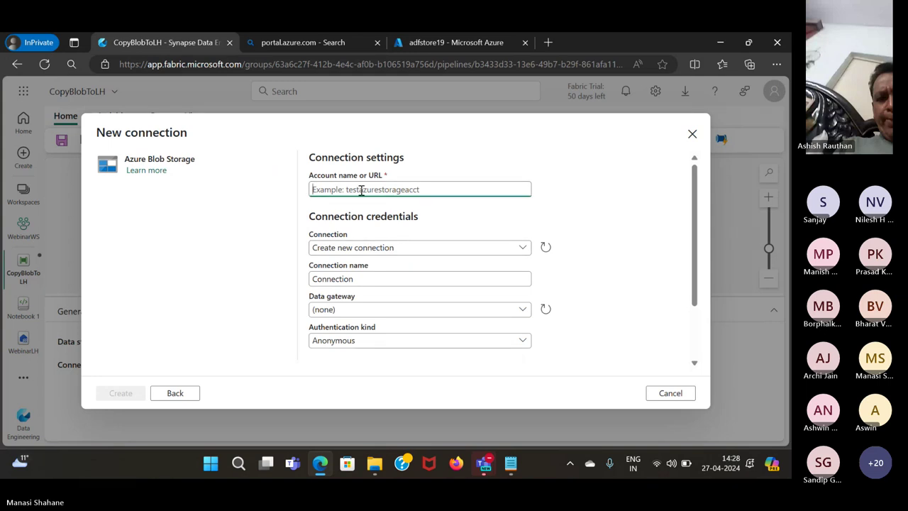
key(ctrl+v)
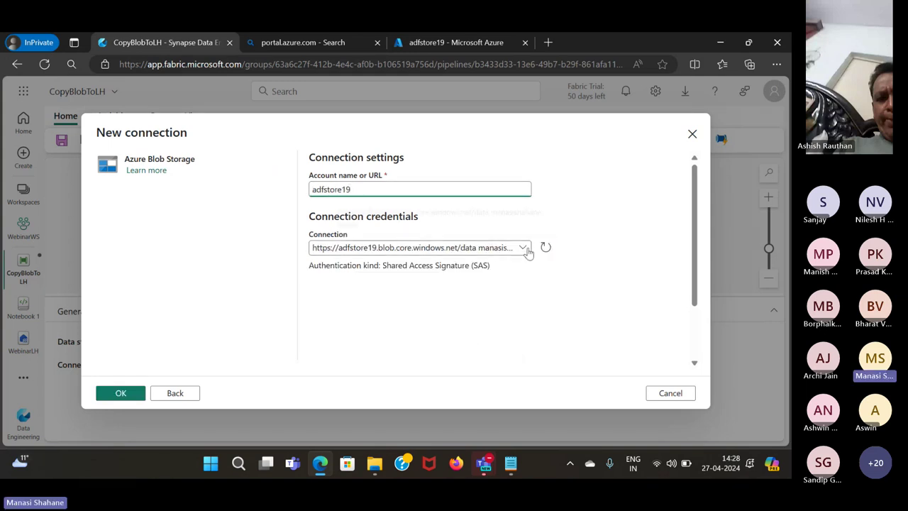
click(523, 247)
scroll(575, 303, down, 2)
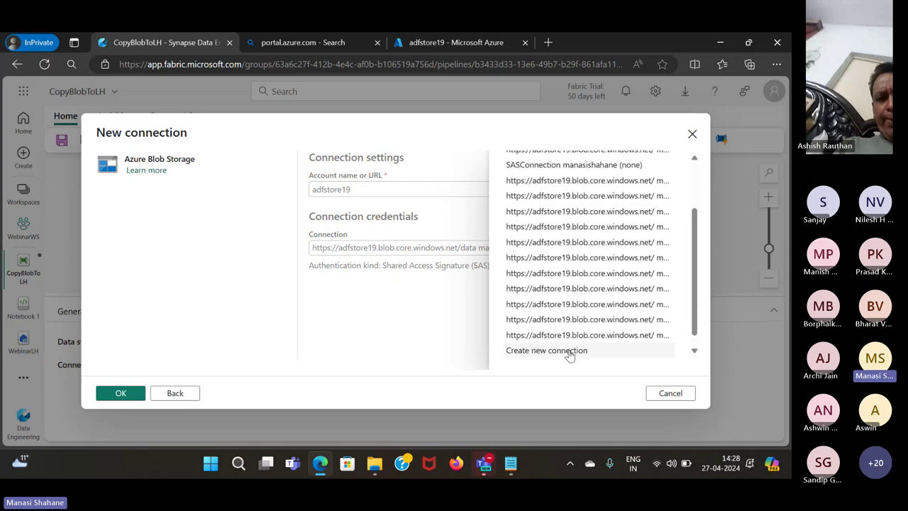
click(568, 349)
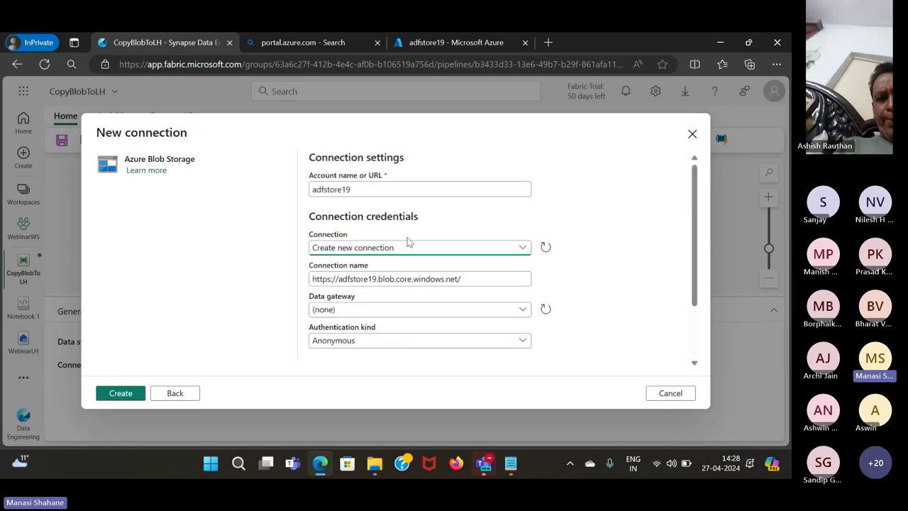
scroll(417, 319, down, 2)
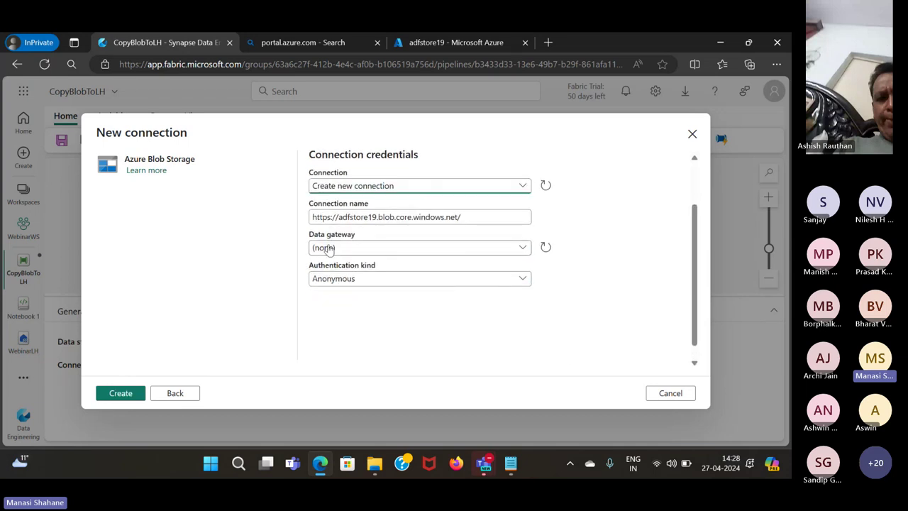
click(519, 283)
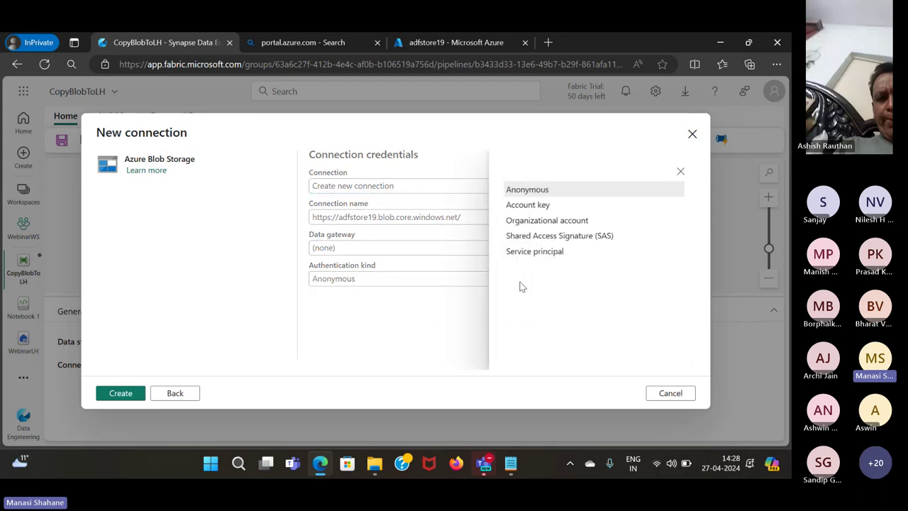
click(588, 237)
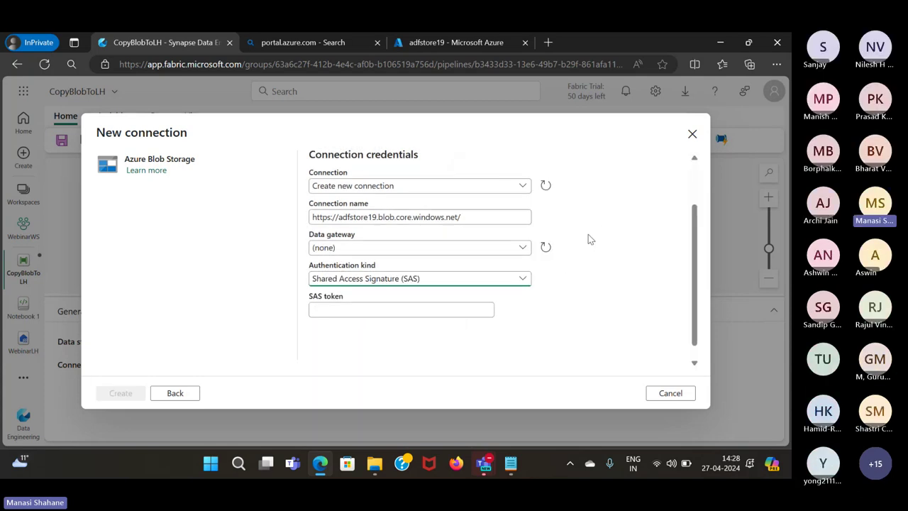
click(502, 44)
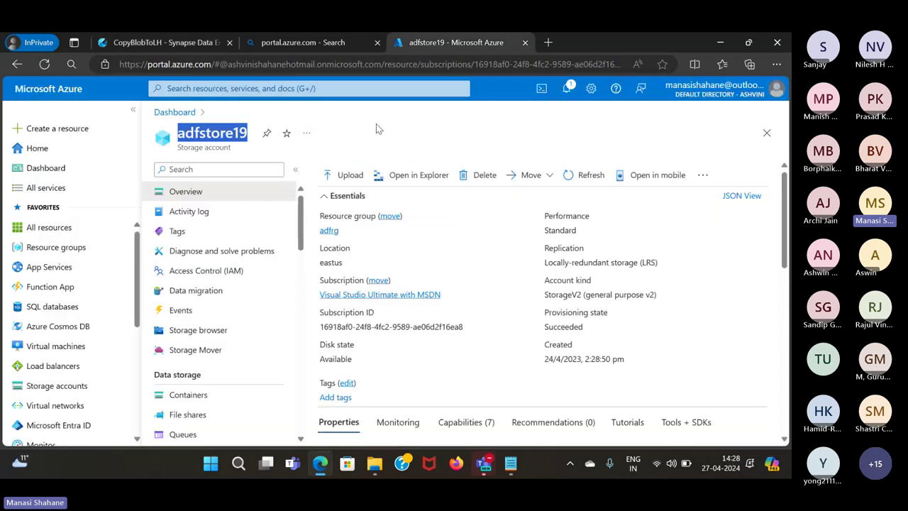
In adfstore19's Shared access signature settings, allow Service, Container and Object resource types.
click(390, 154)
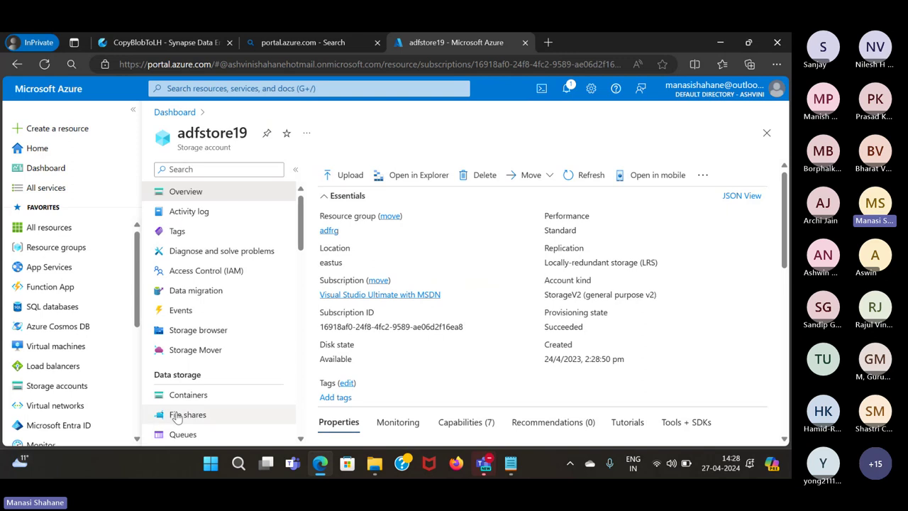
scroll(176, 417, down, 3)
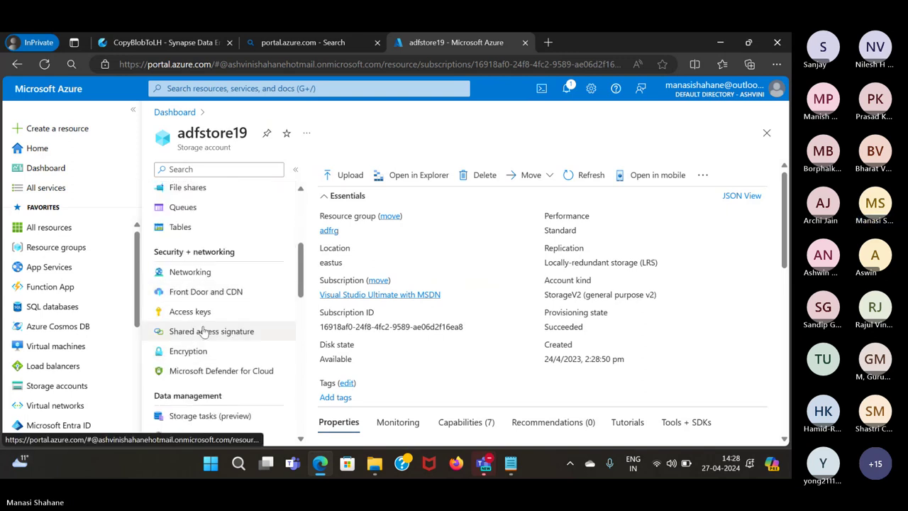
click(204, 332)
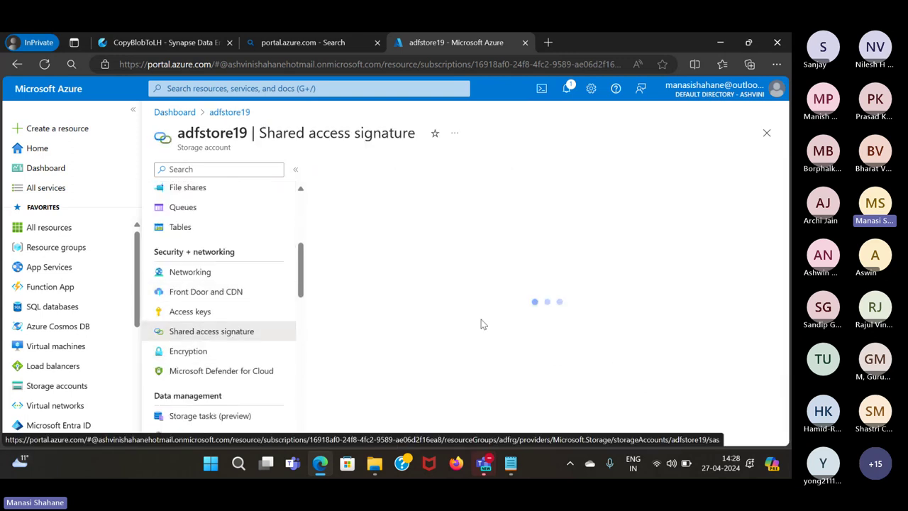
scroll(481, 324, down, 2)
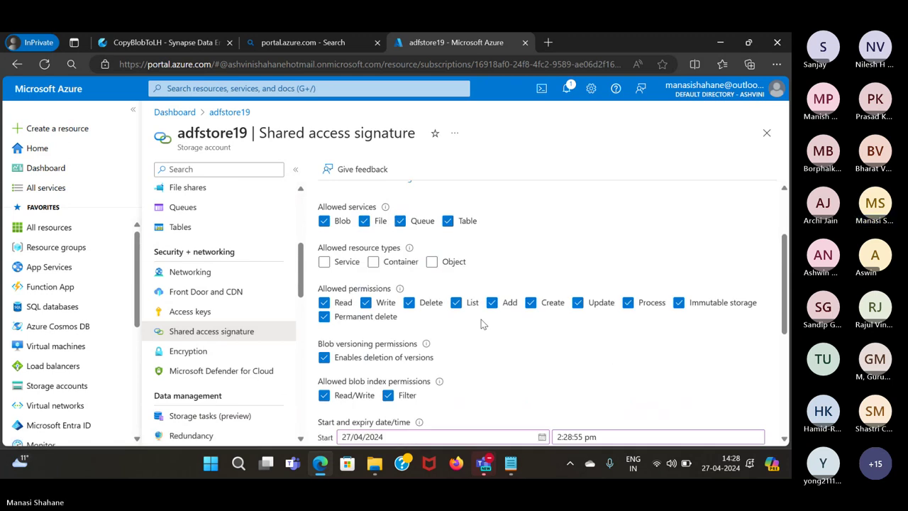
double_click(322, 262)
click(373, 262)
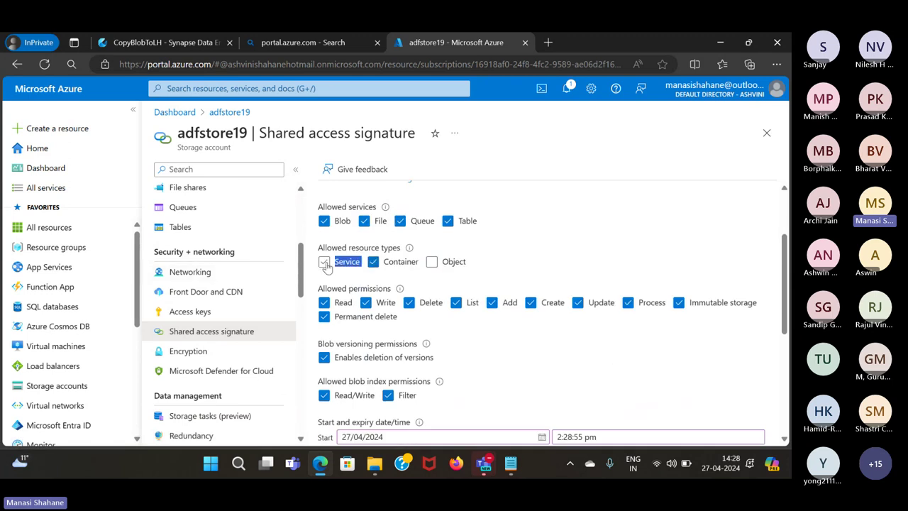
click(325, 262)
click(432, 262)
Generate the SAS and connection string, copy the SAS token, and return to Fabric.
scroll(432, 264, down, 4)
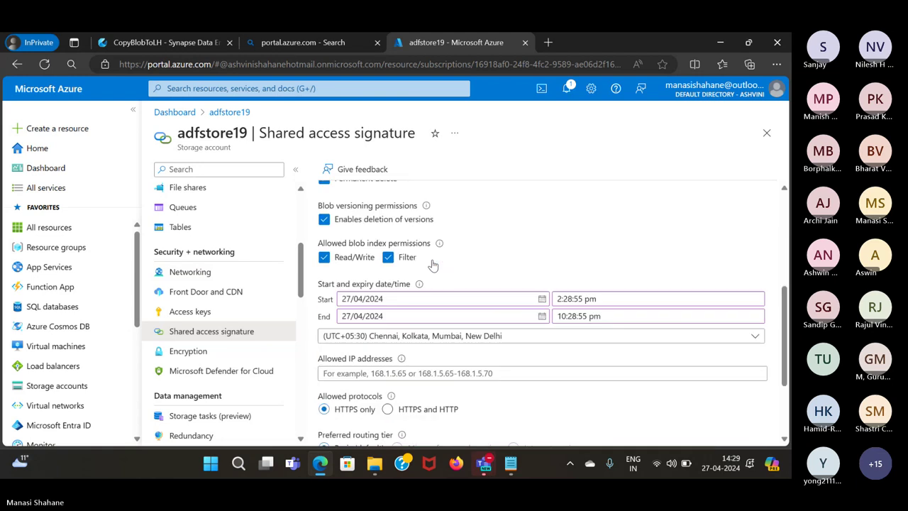
click(422, 416)
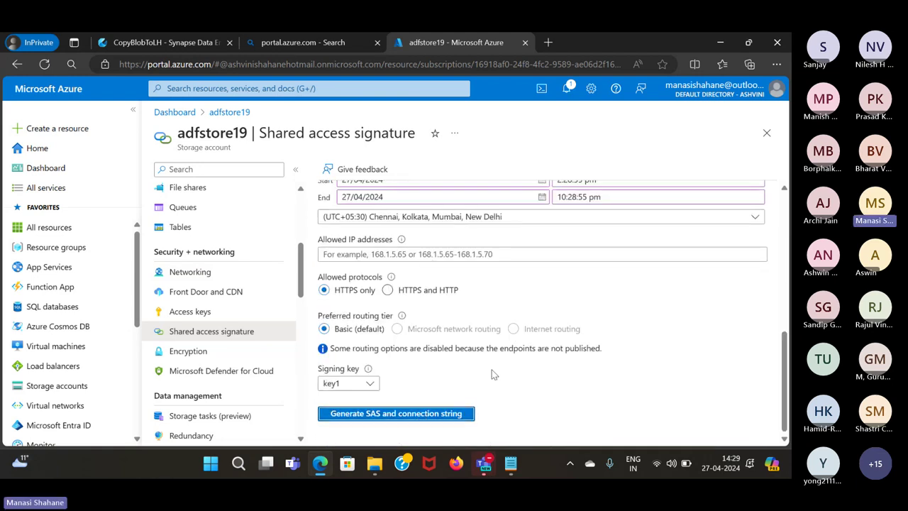
scroll(492, 370, down, 4)
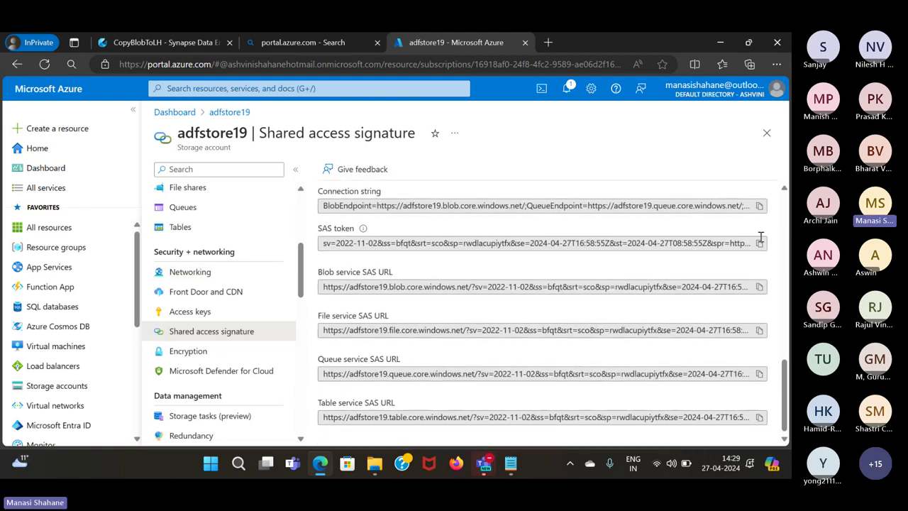
click(759, 243)
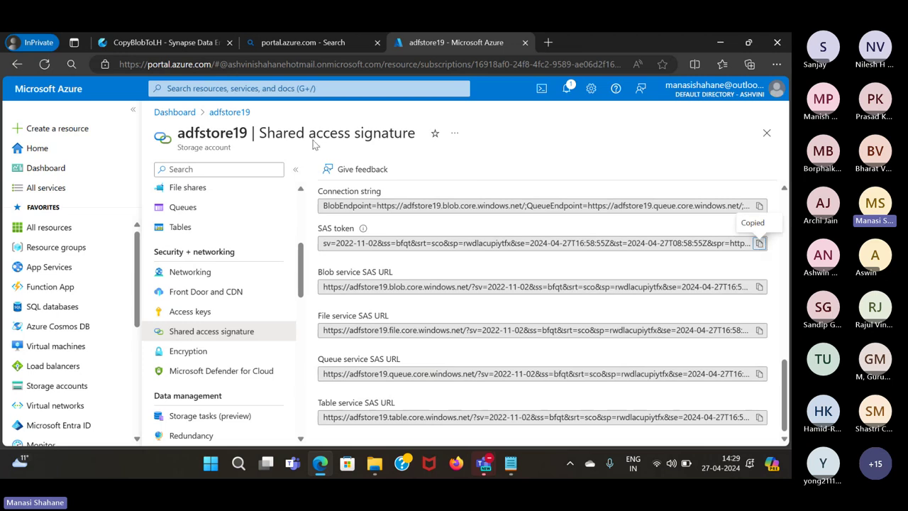
click(161, 44)
click(353, 307)
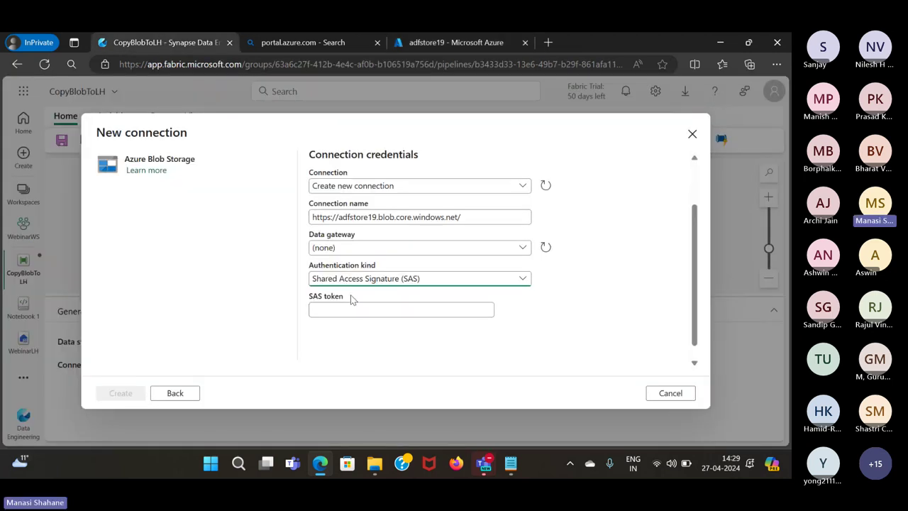
Paste the SAS token and create the Azure Blob Storage connection to adfstore19.
key(ctrl+v)
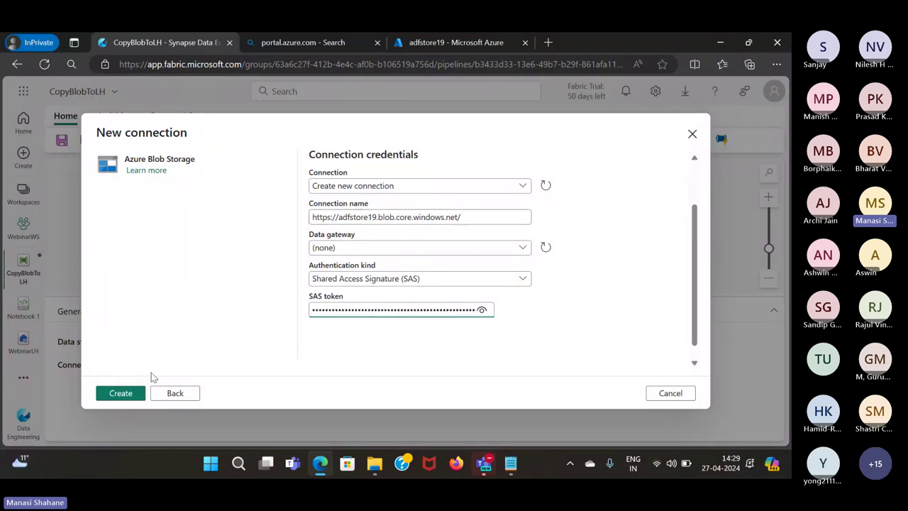
click(132, 399)
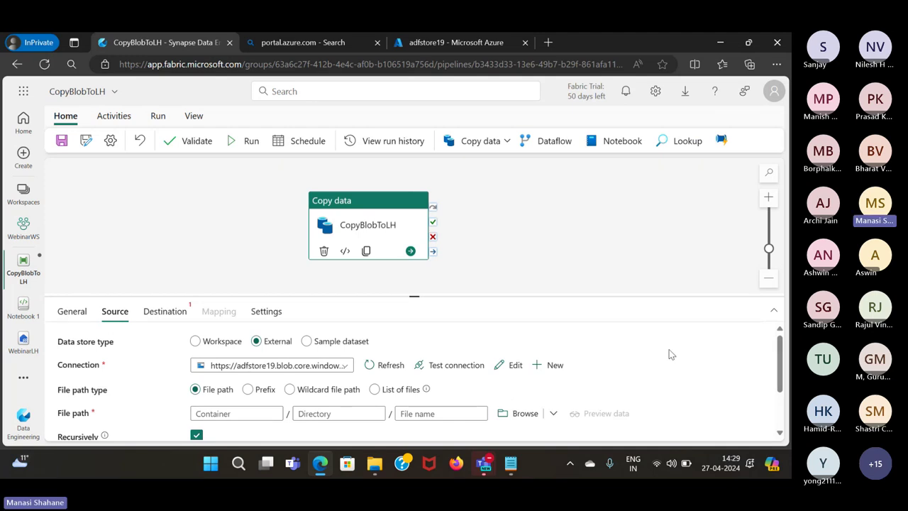
Browse the source File path to list adfstore19's containers, including data and outputs.
scroll(671, 354, down, 1)
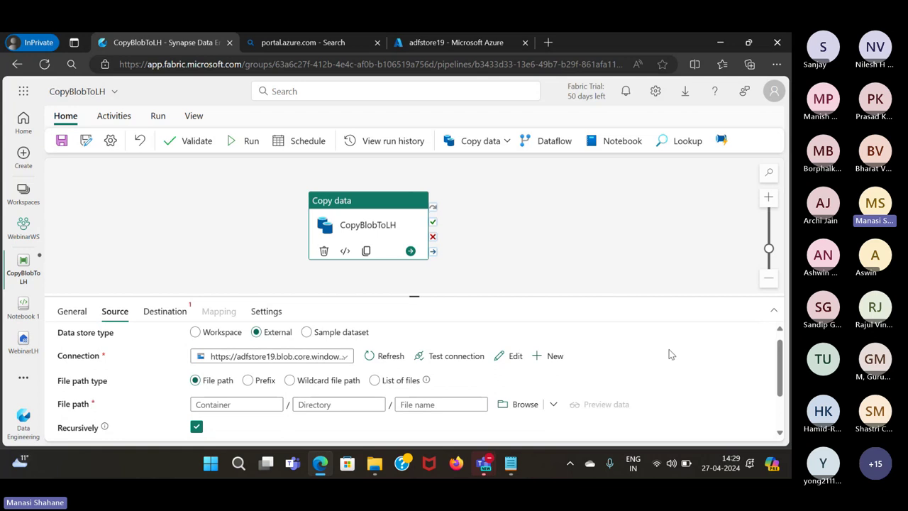
click(518, 413)
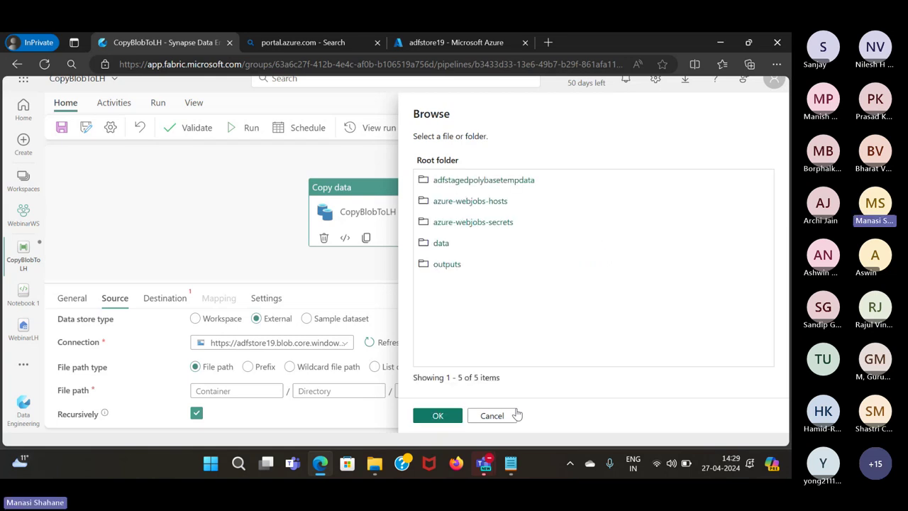
Pick cars.csv from the data container as the copy activity's source file.
click(442, 249)
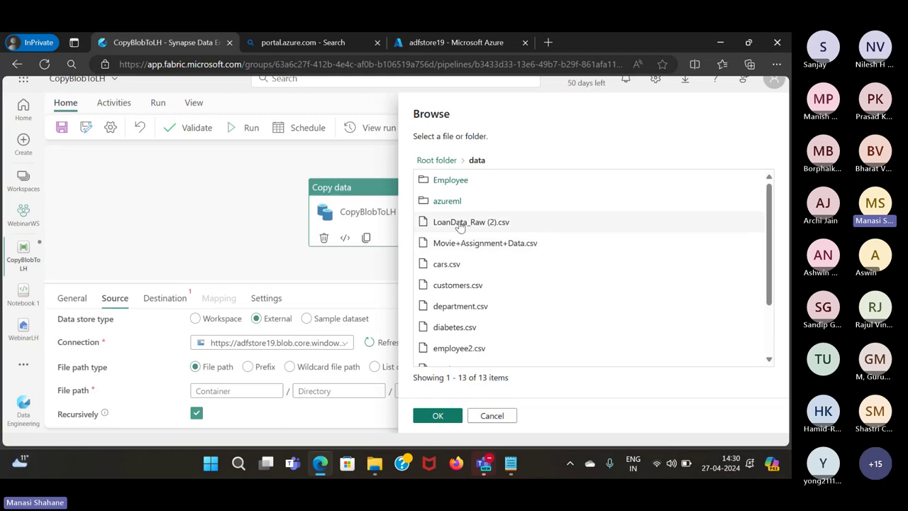
click(460, 225)
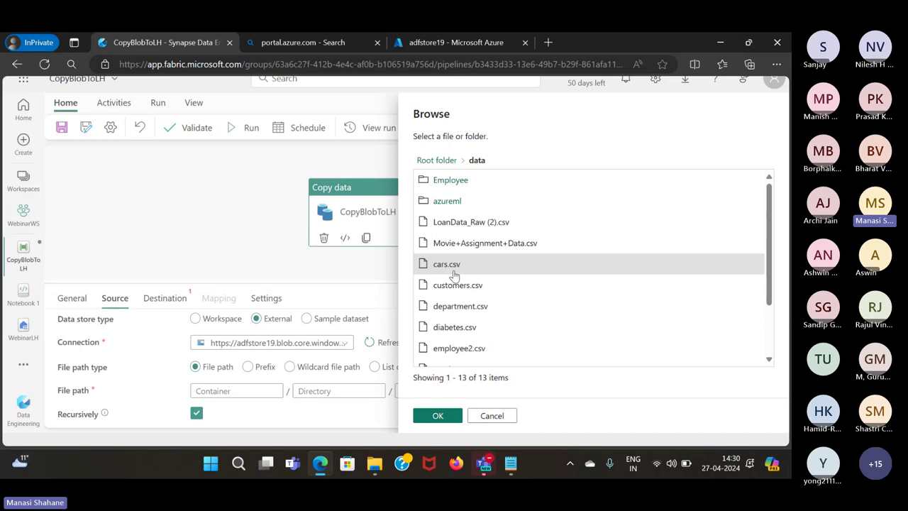
click(438, 416)
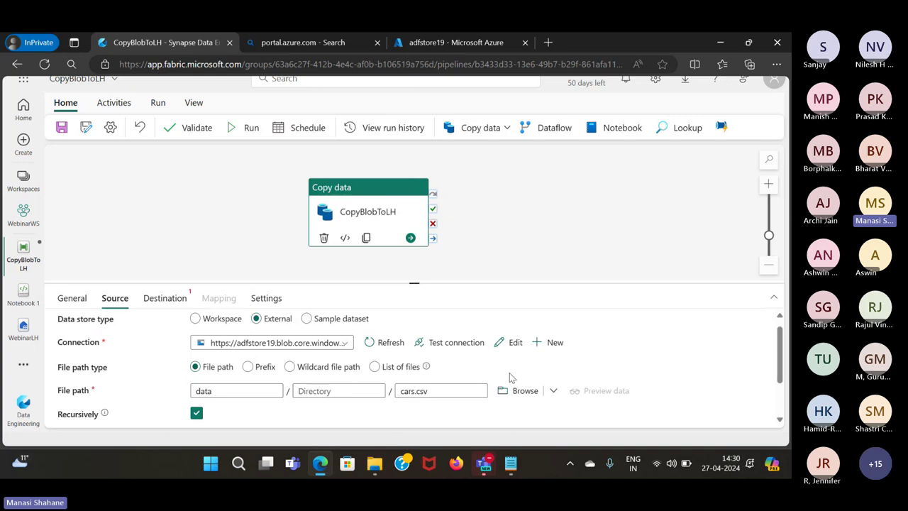
Point the copy destination to the WebinarLH lakehouse in the workspace.
scroll(509, 374, up, 1)
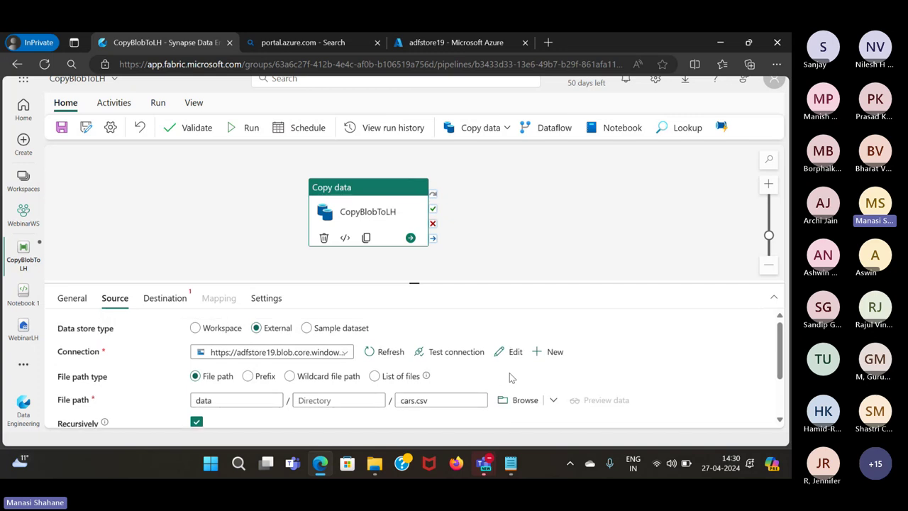
click(166, 301)
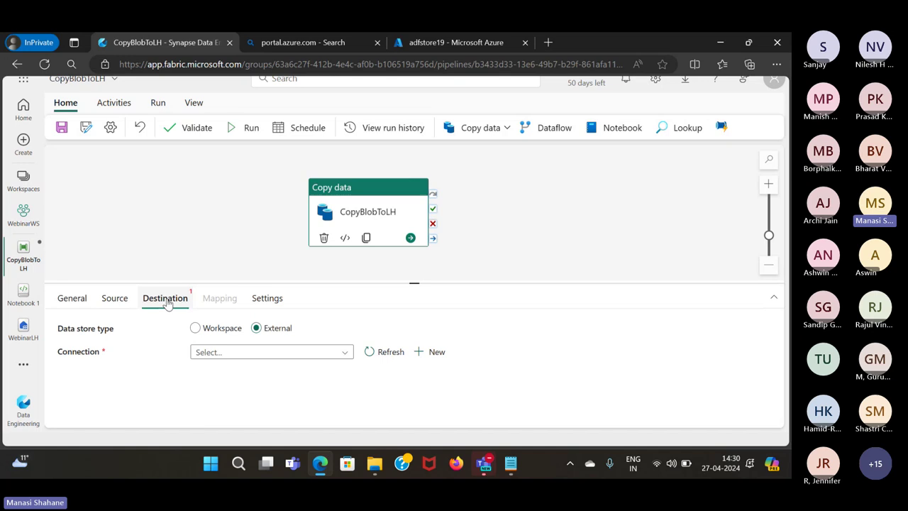
click(214, 329)
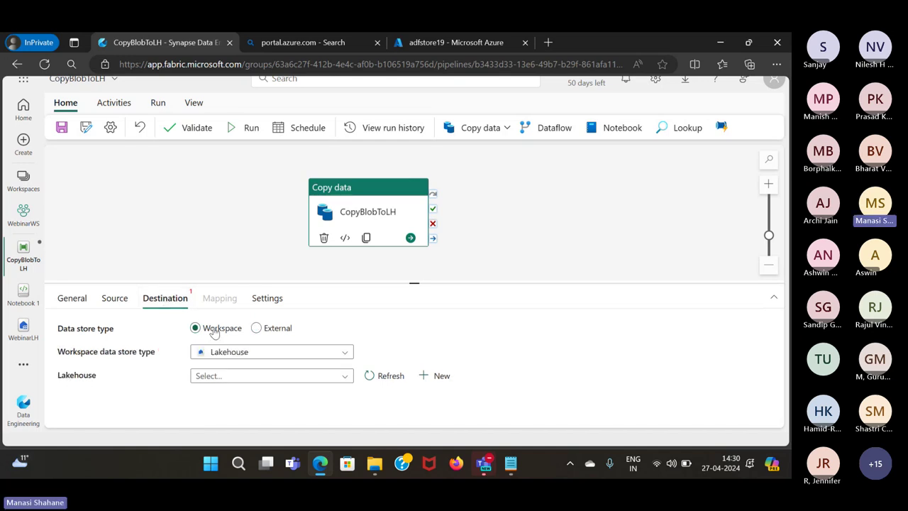
click(345, 380)
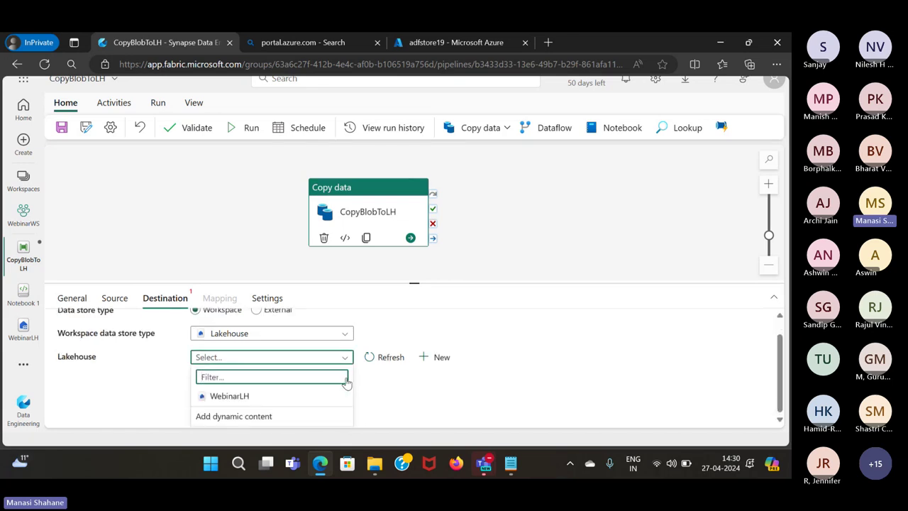
click(254, 403)
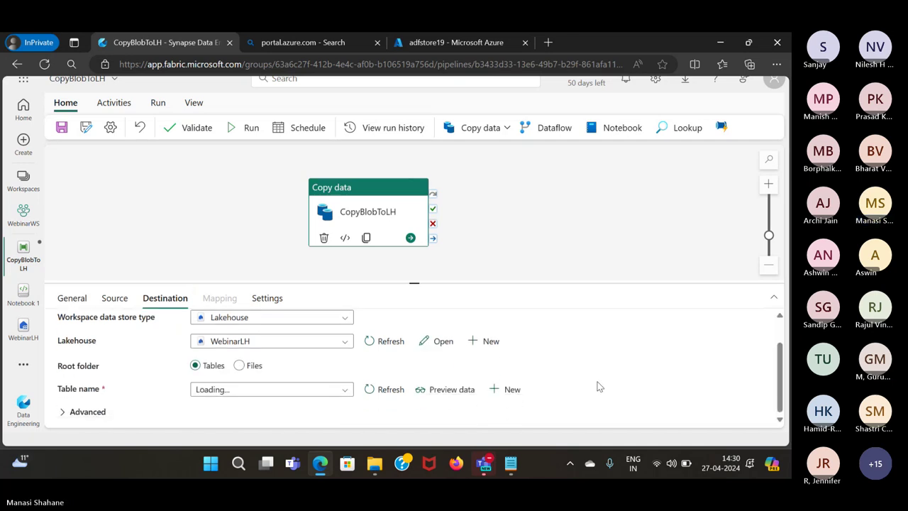
scroll(598, 383, down, 1)
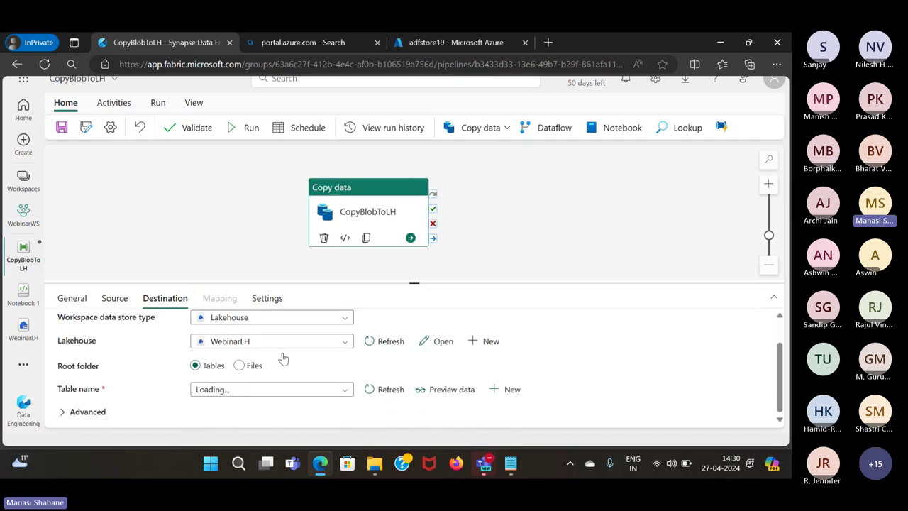
Write to the lakehouse Files root folder under the file name Cars.csv.
click(240, 365)
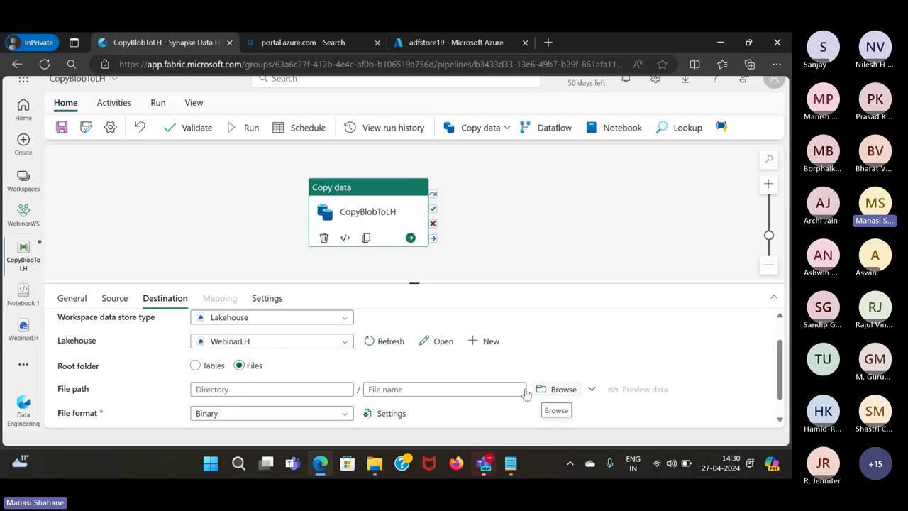
click(467, 389)
text(Car)
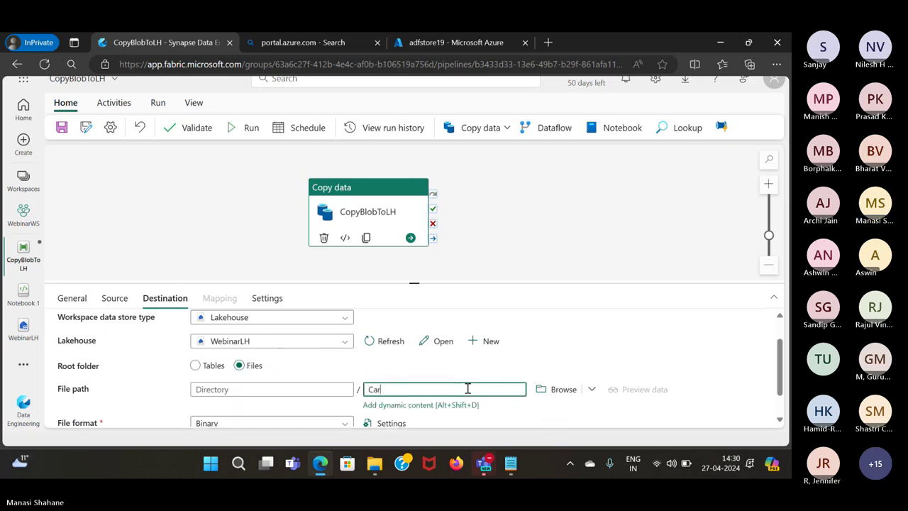
text(s.csv)
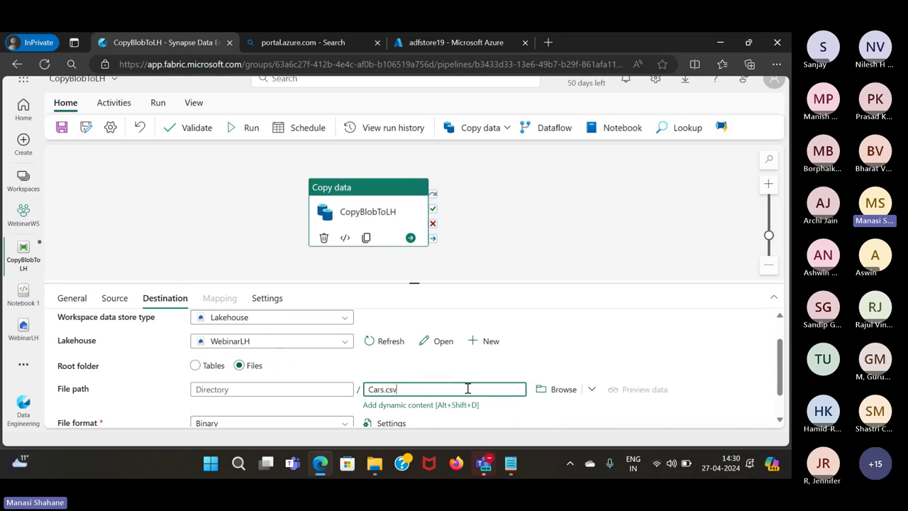
scroll(700, 367, down, 1)
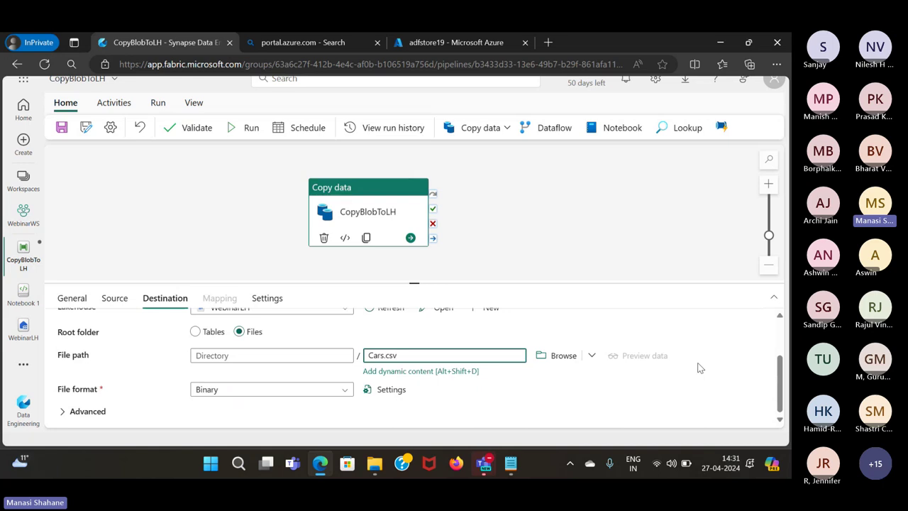
click(614, 230)
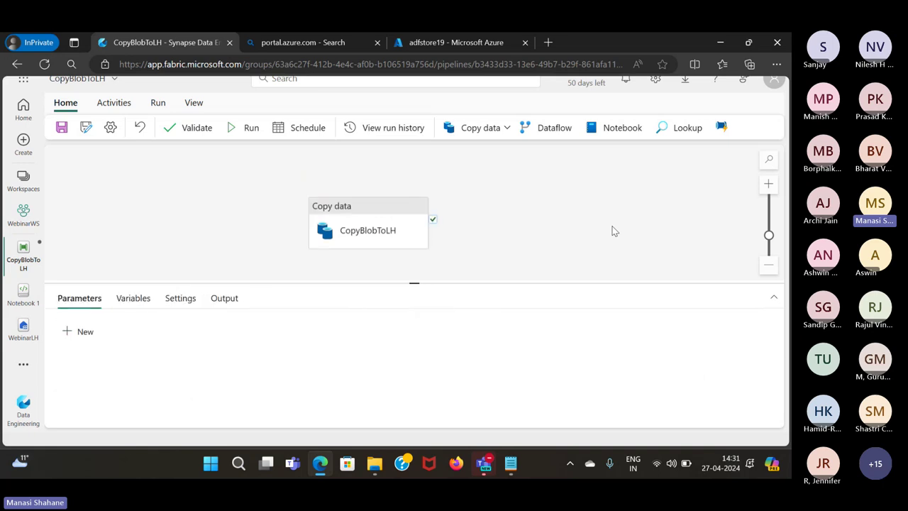
Save the CopyBlobToLH pipeline and reposition its Copy data activity on the canvas.
click(62, 129)
drag(393, 213, 381, 185)
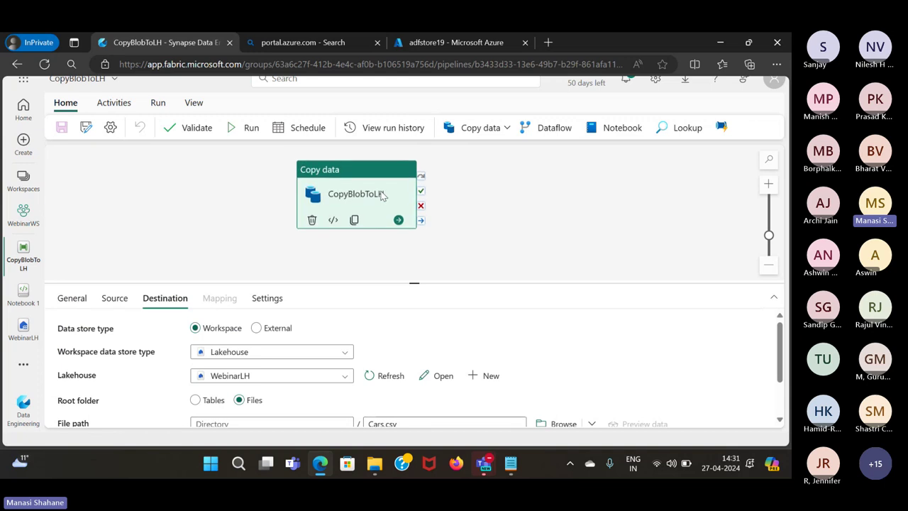
click(450, 242)
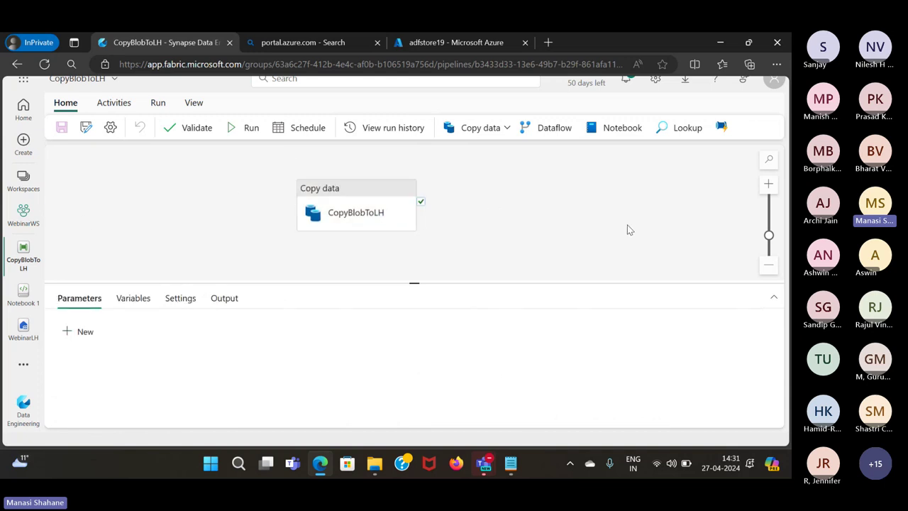
scroll(627, 230, up, 1)
scroll(627, 229, down, 2)
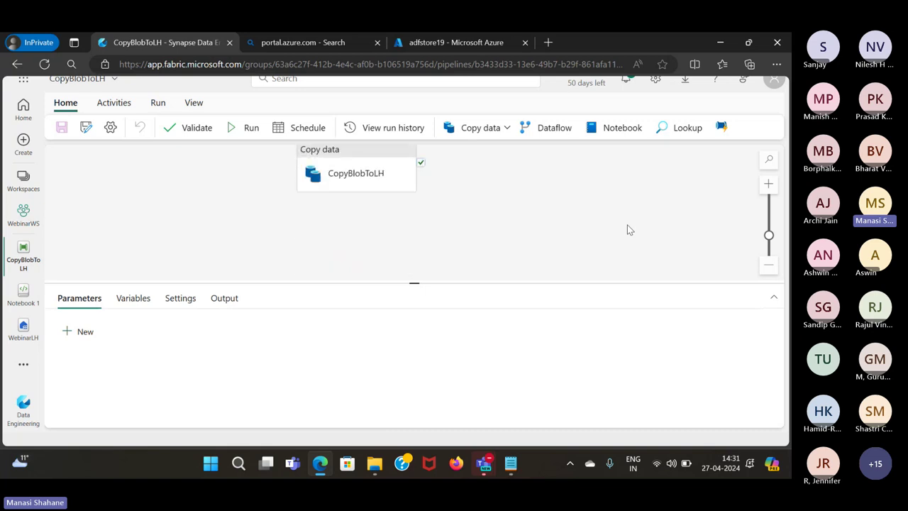
scroll(627, 229, up, 1)
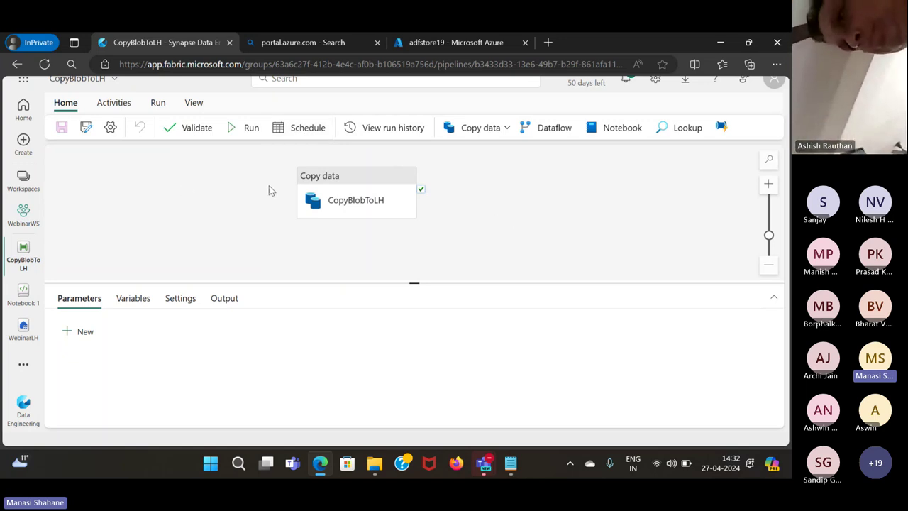
Run the CopyBlobToLH pipeline, review its successful output, and close Notebook 1.
click(254, 130)
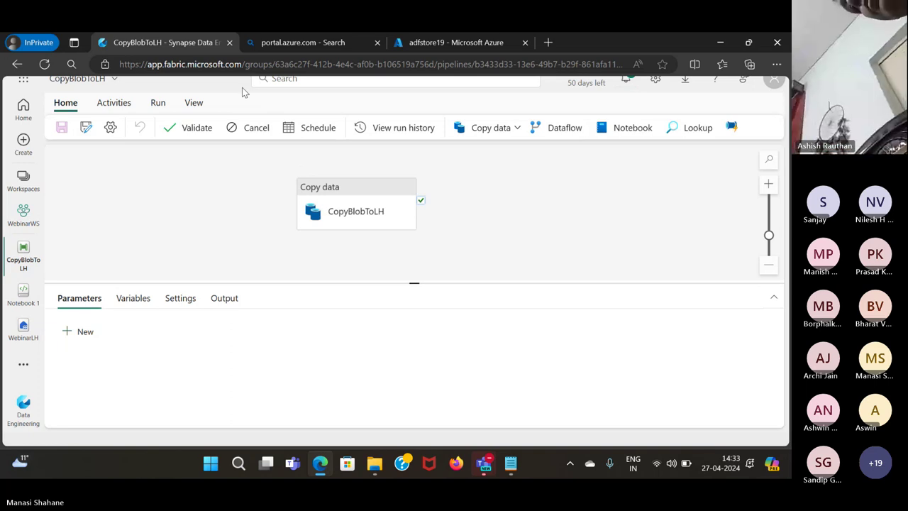
key(ctrl+minus)
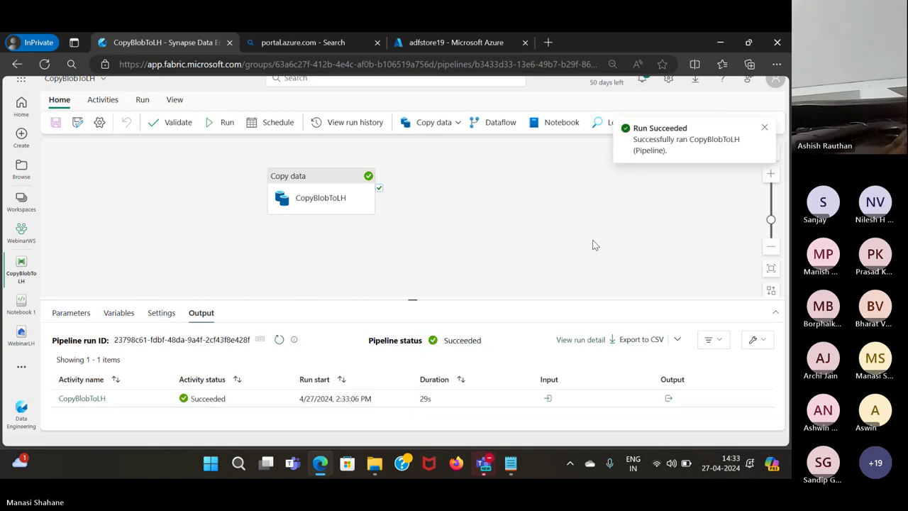
click(764, 129)
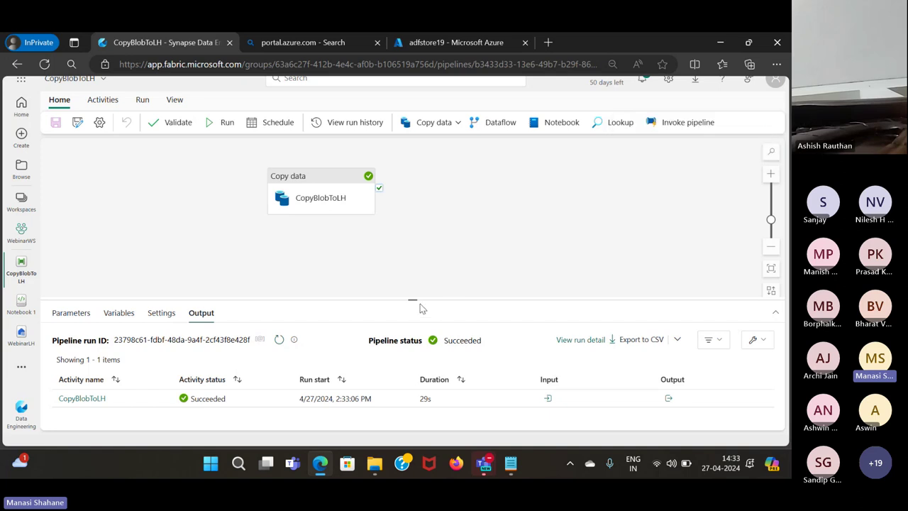
drag(414, 299, 408, 252)
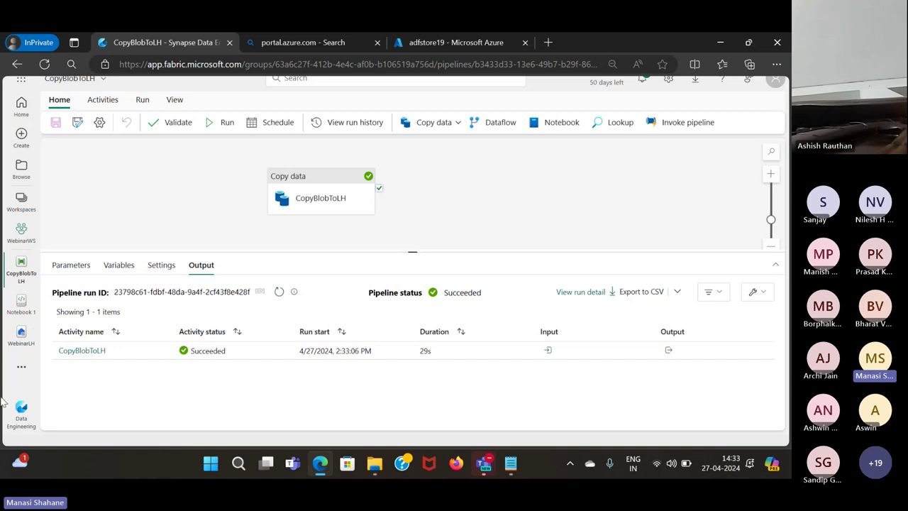
click(35, 296)
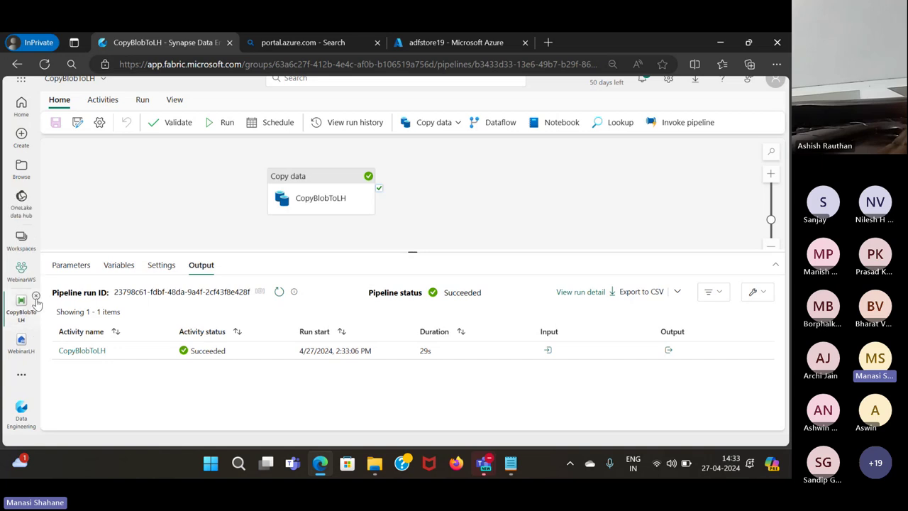
Open WebinarLH, refresh its Files folder, and preview the copied Cars.csv.
click(20, 348)
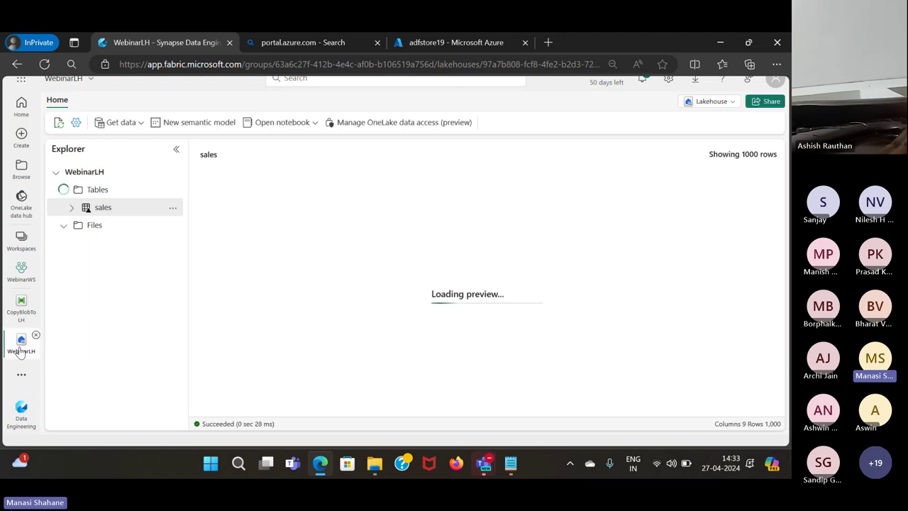
click(126, 229)
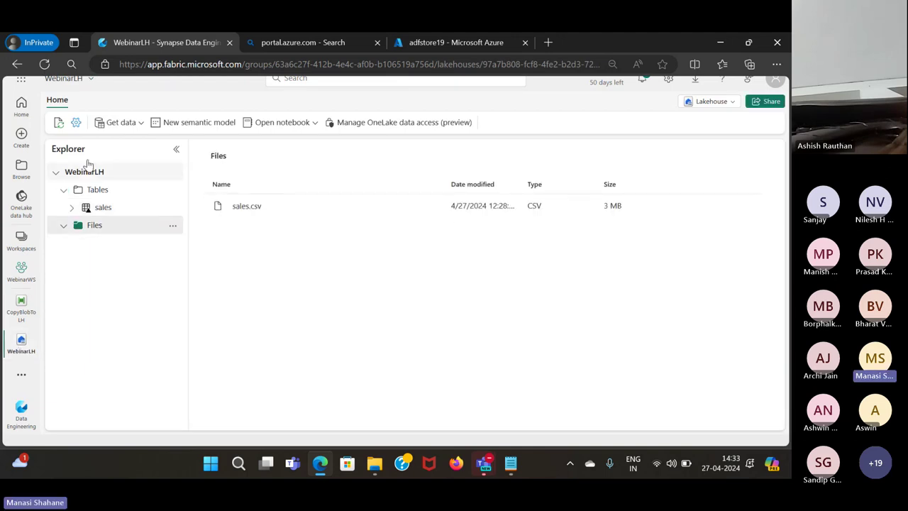
click(44, 64)
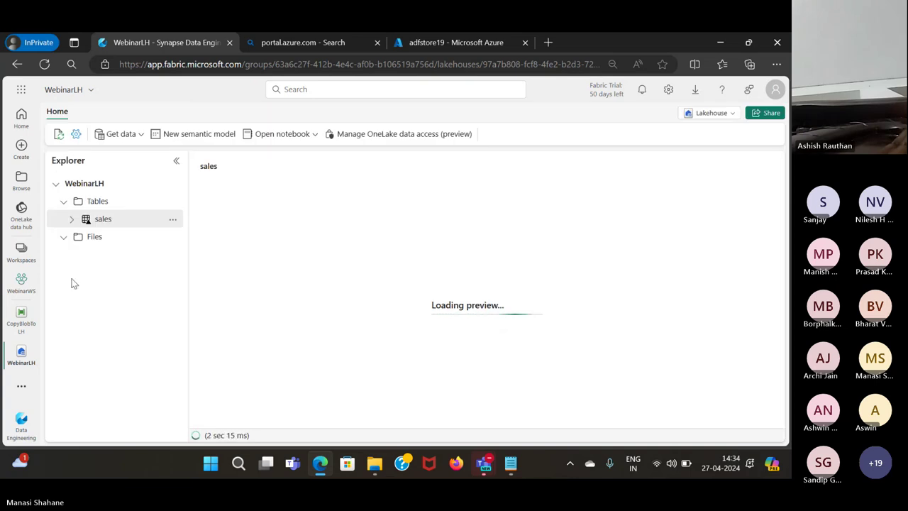
click(132, 236)
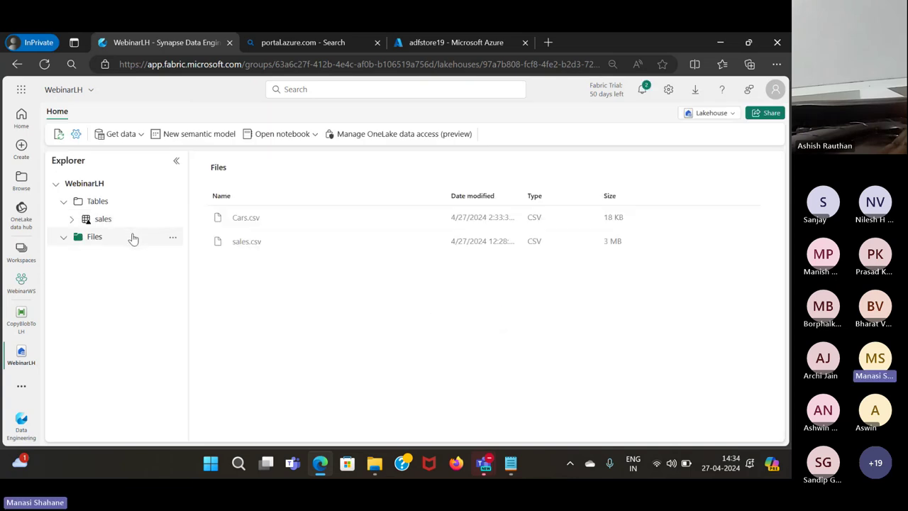
click(268, 217)
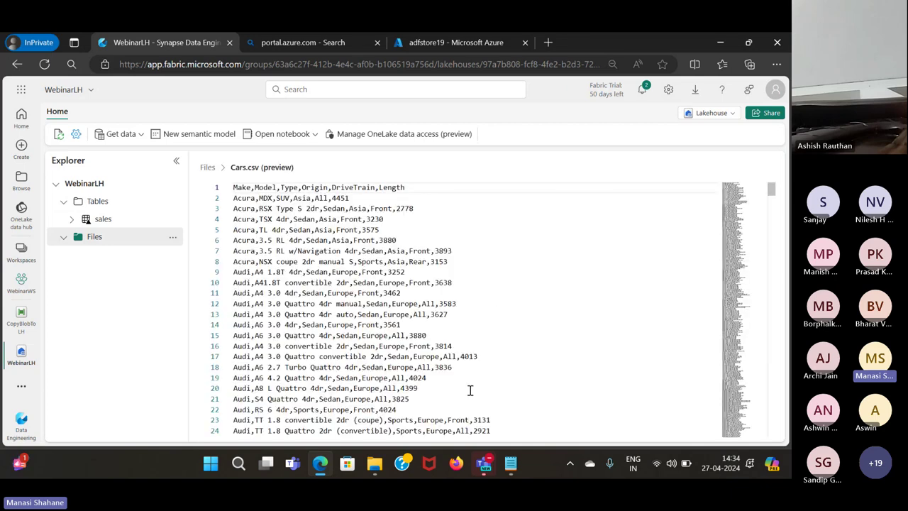
View the source cars.csv blob in adfstore19's data container, then return to Fabric.
click(505, 40)
scroll(227, 247, up, 5)
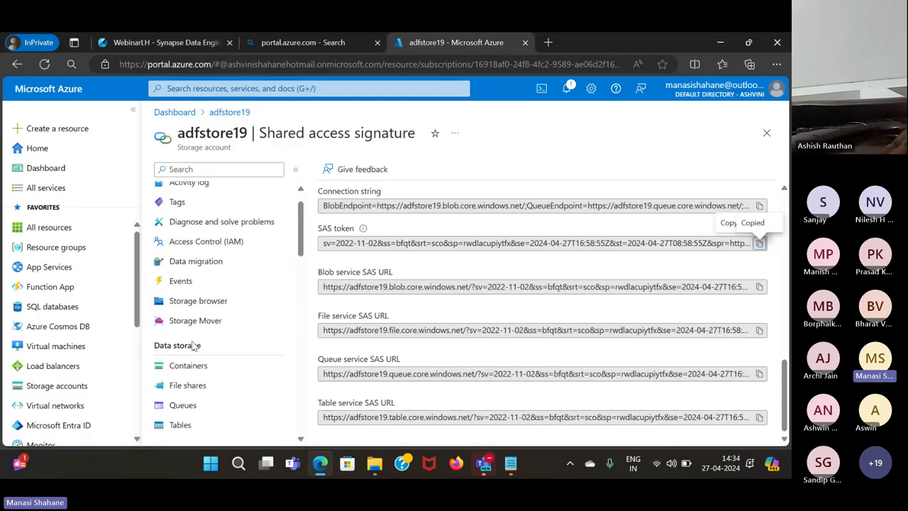
click(190, 365)
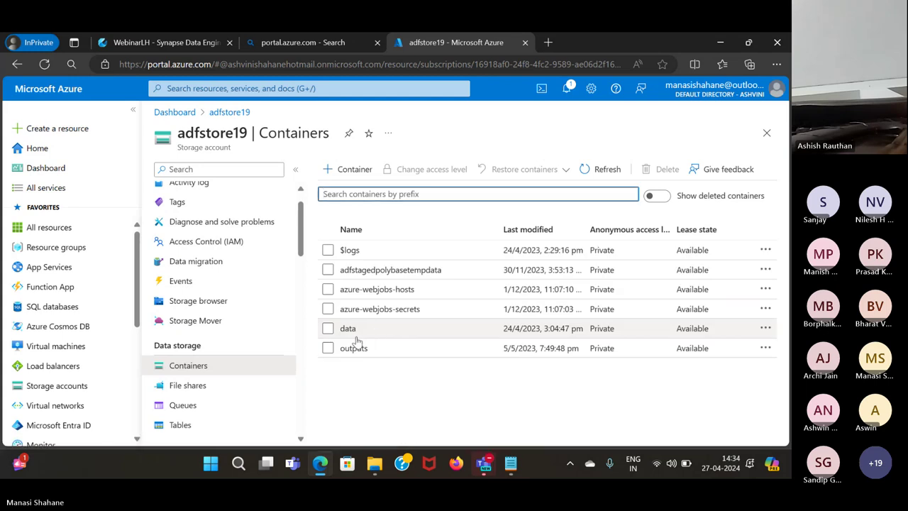
click(353, 334)
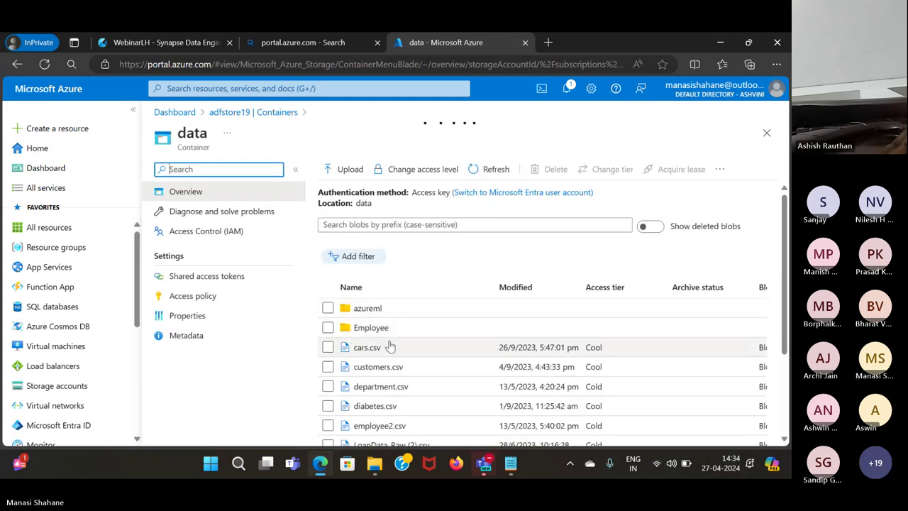
click(363, 348)
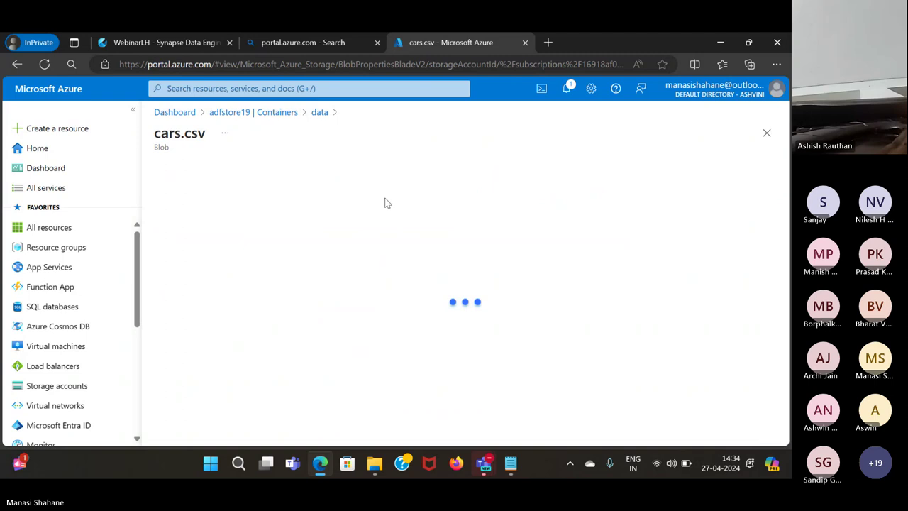
click(321, 199)
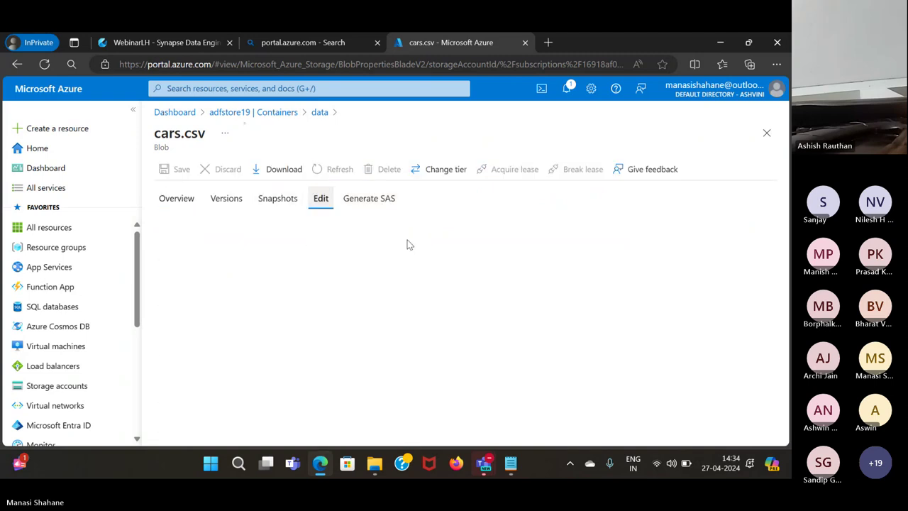
scroll(523, 325, down, 1)
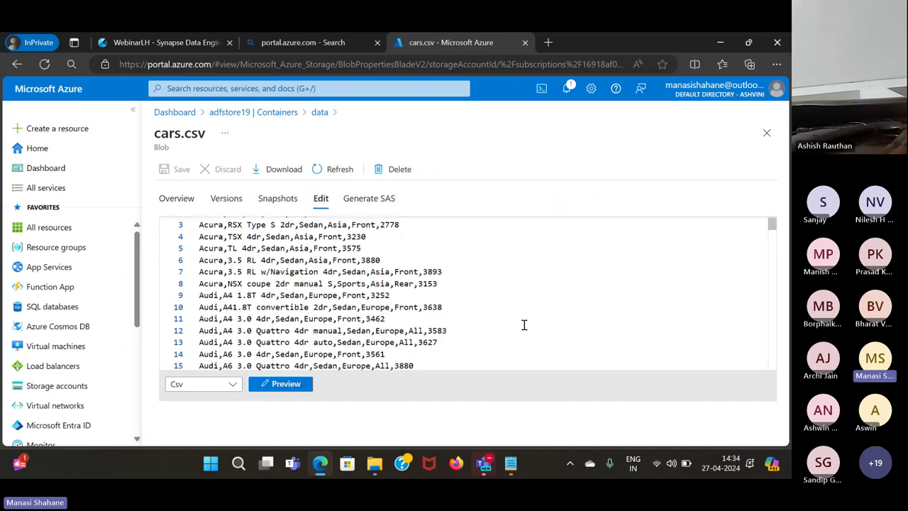
scroll(524, 325, down, 2)
scroll(524, 325, up, 3)
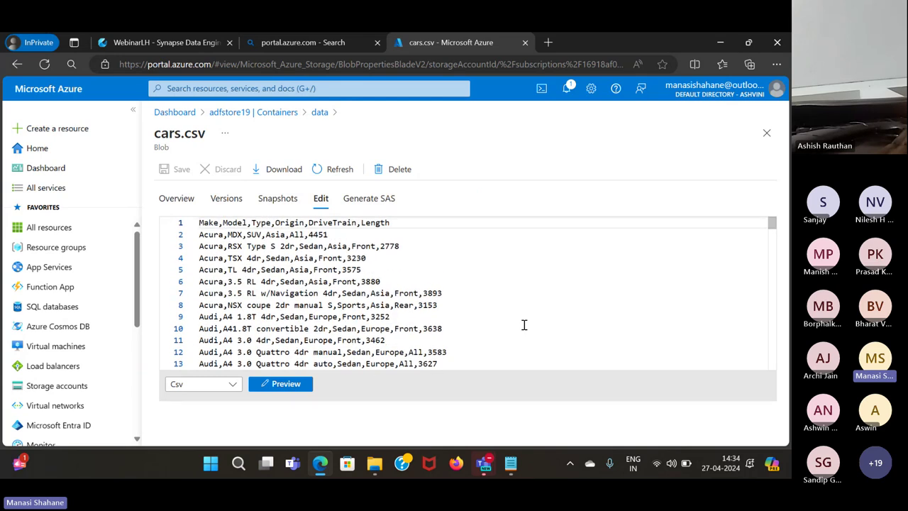
click(166, 45)
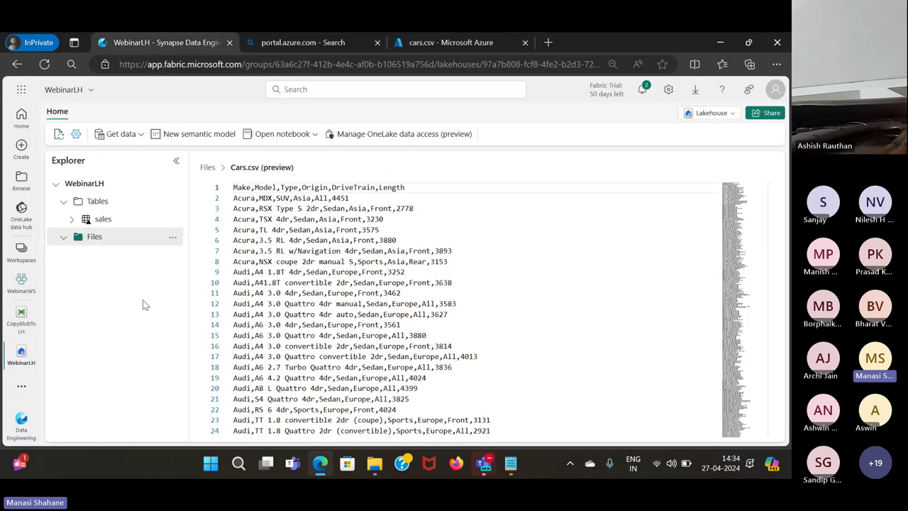
Clear all notifications and go to the WebinarWS workspace.
click(642, 89)
click(754, 150)
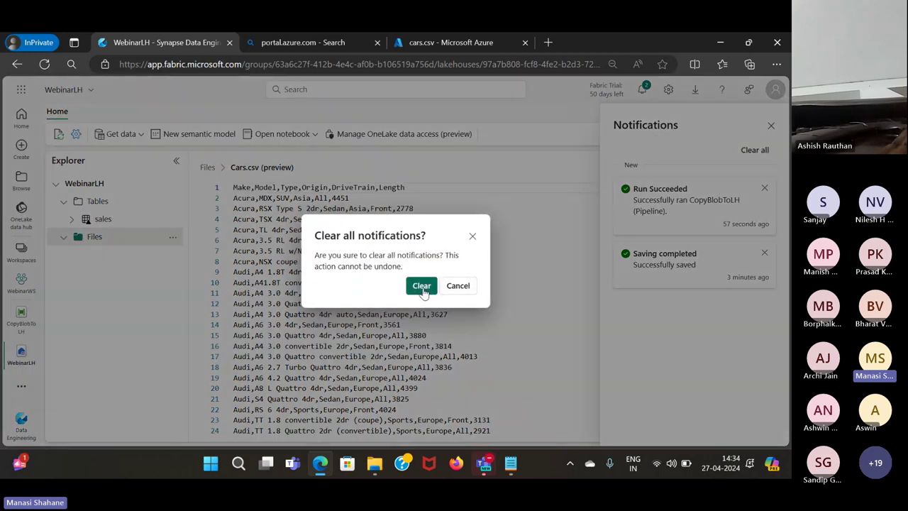
click(422, 287)
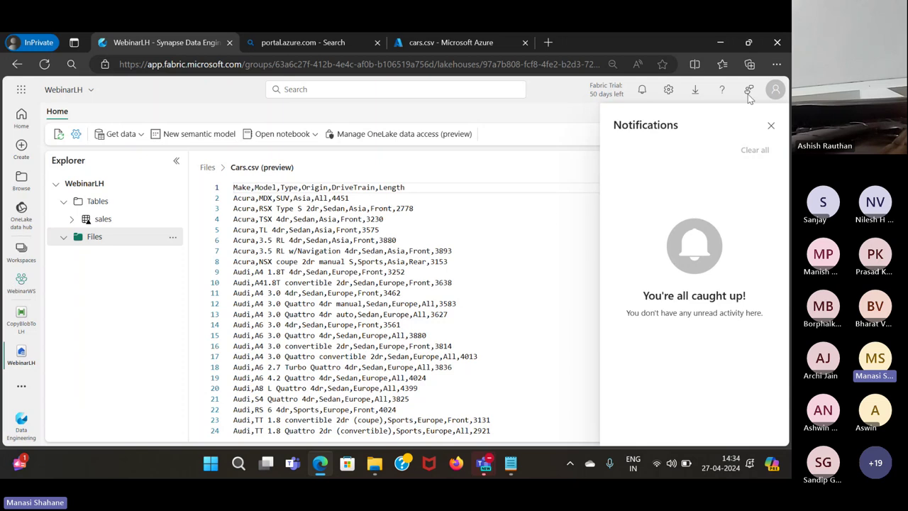
click(771, 124)
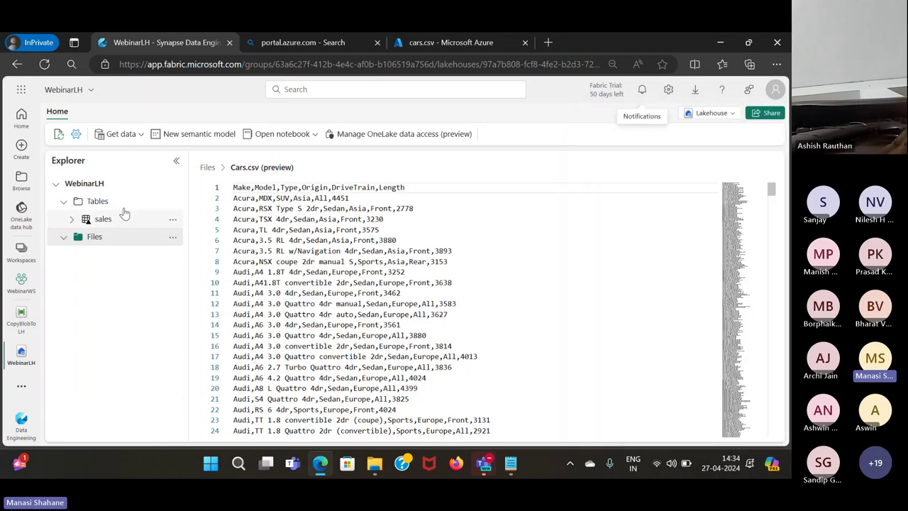
click(21, 251)
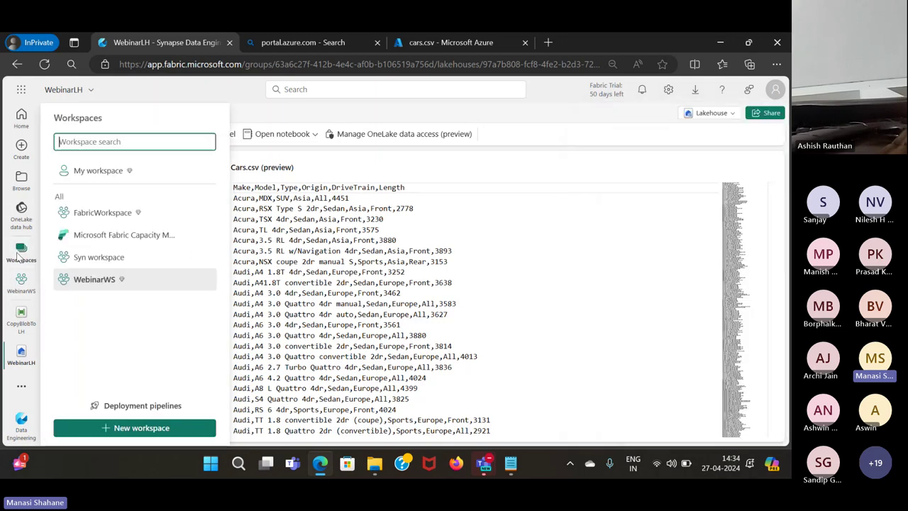
click(101, 286)
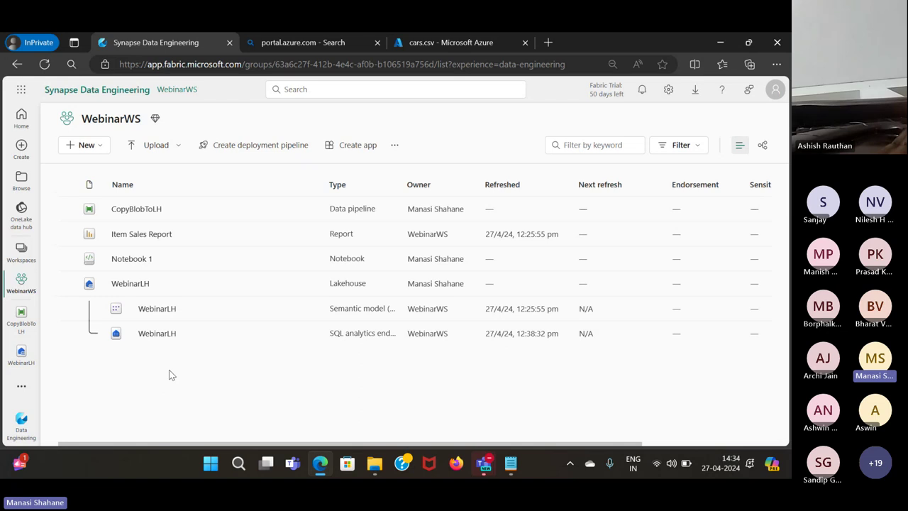
Create a new Dataflow Gen2 and bring up its Get data New source catalogue.
click(102, 145)
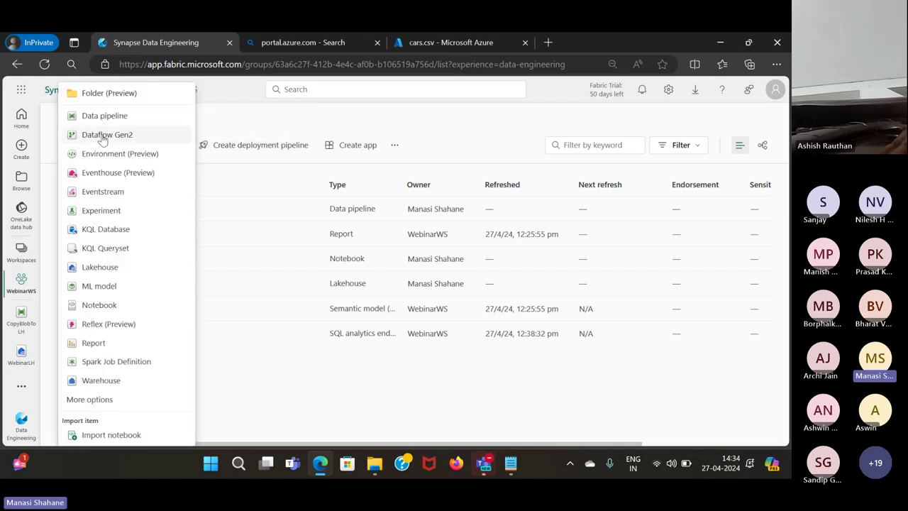
click(103, 139)
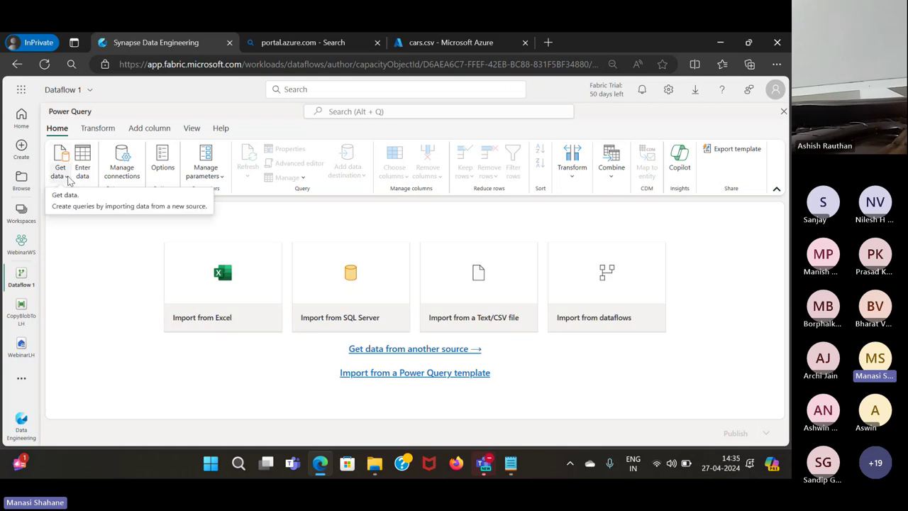
click(69, 179)
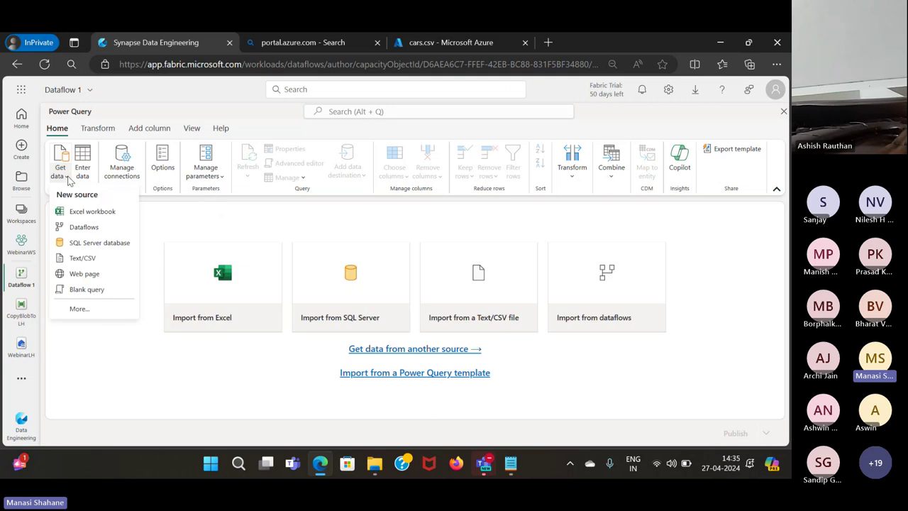
click(79, 309)
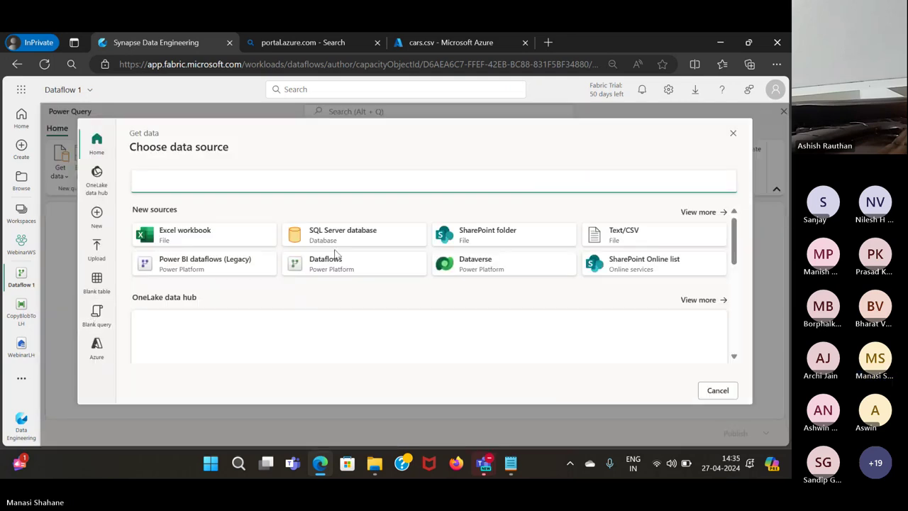
click(97, 261)
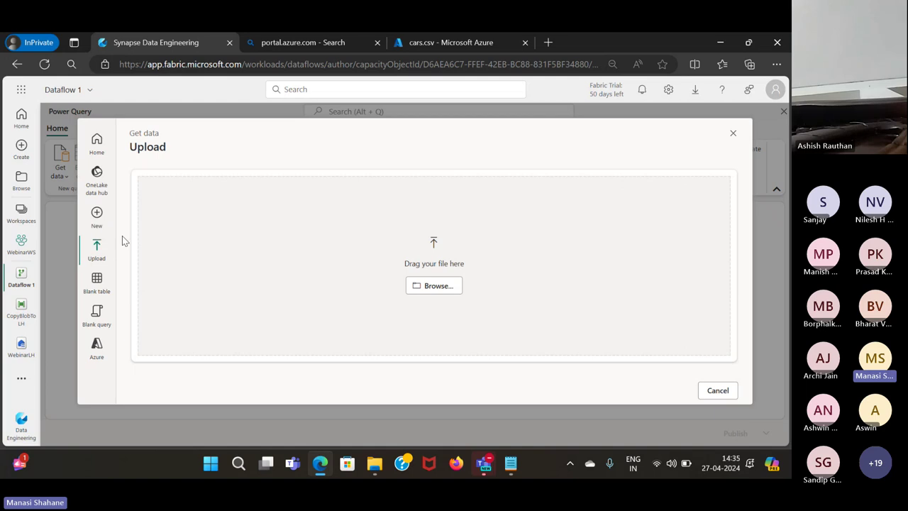
click(97, 216)
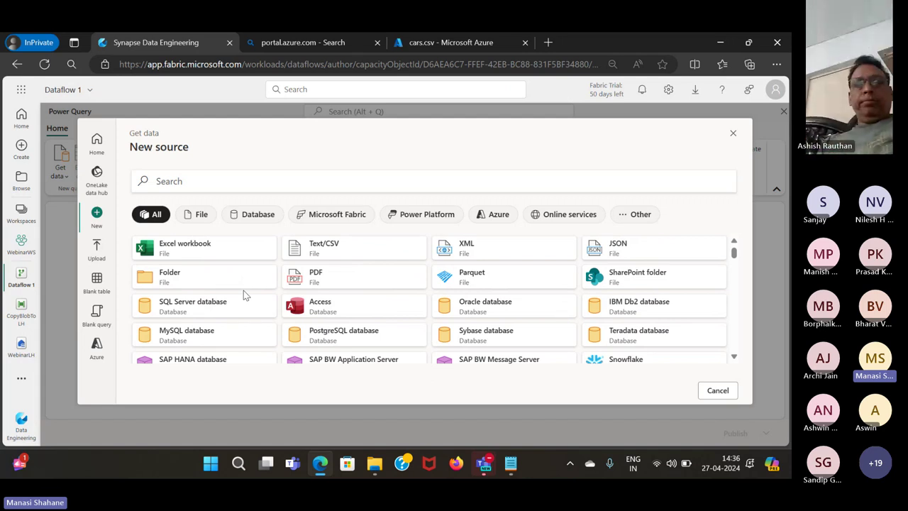
Browse connectors filtered by Database, Power Platform, Microsoft Fabric, then All.
click(267, 224)
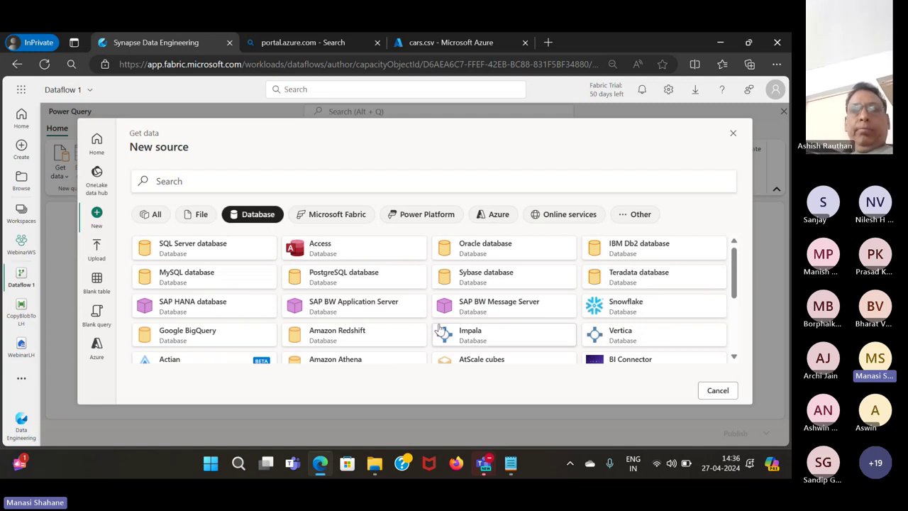
scroll(440, 328, down, 5)
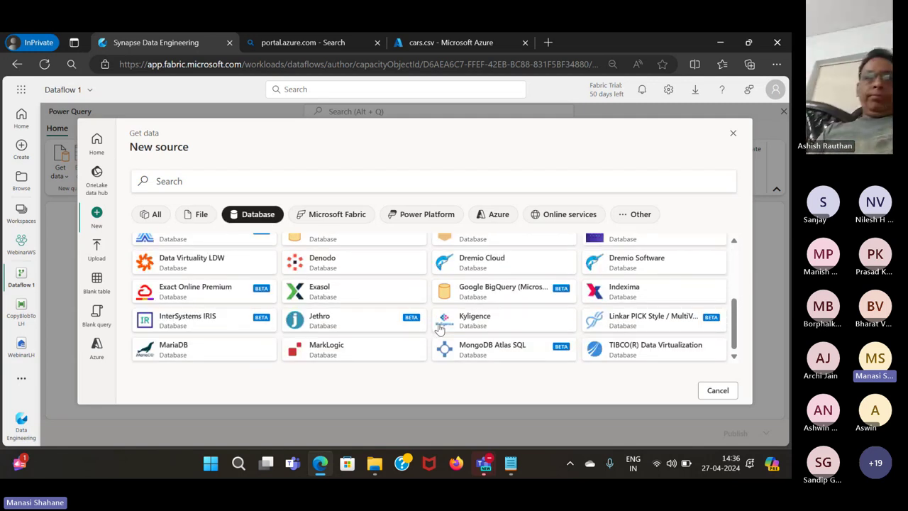
scroll(440, 327, up, 5)
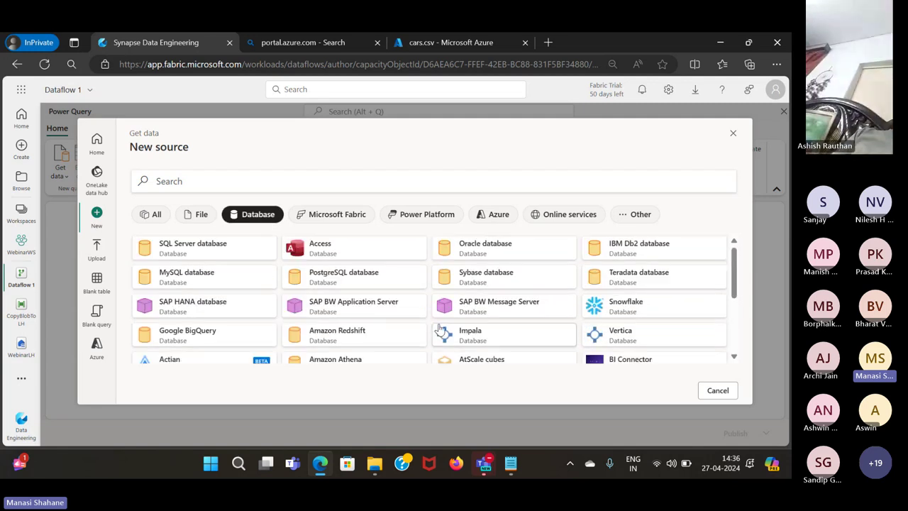
click(429, 215)
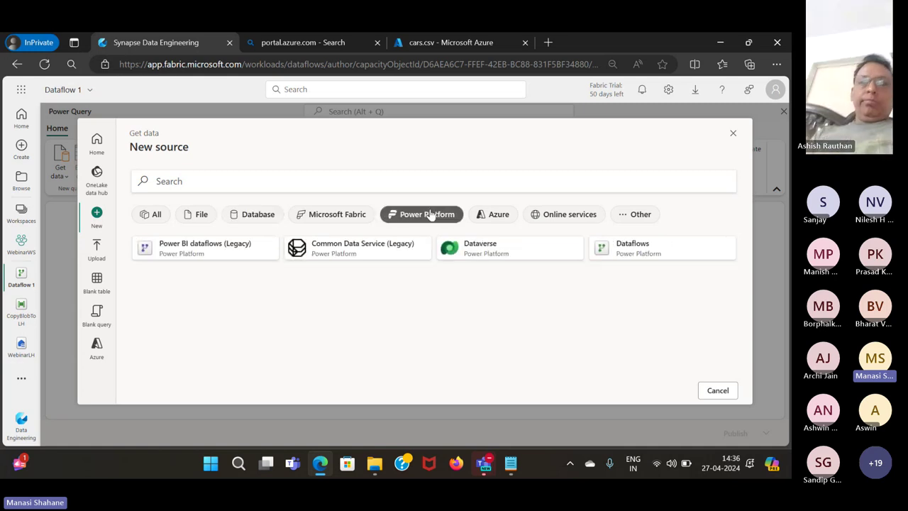
click(355, 216)
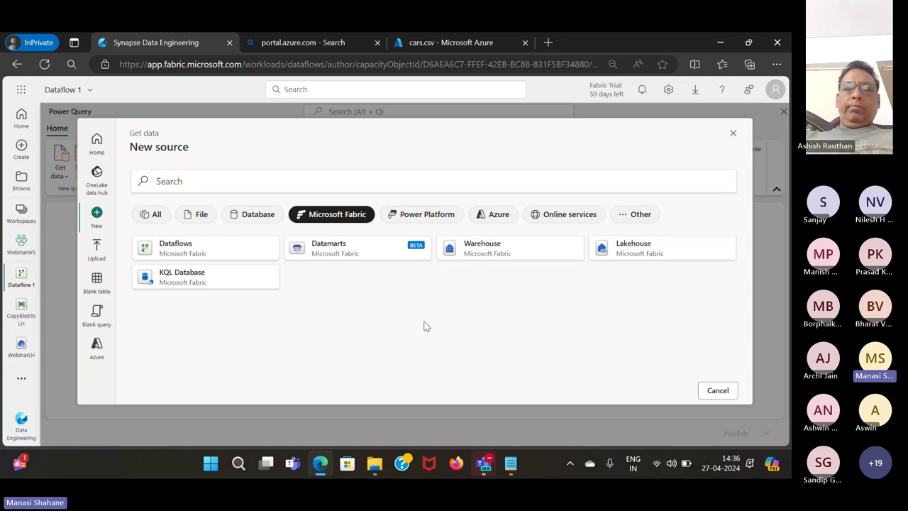
click(157, 215)
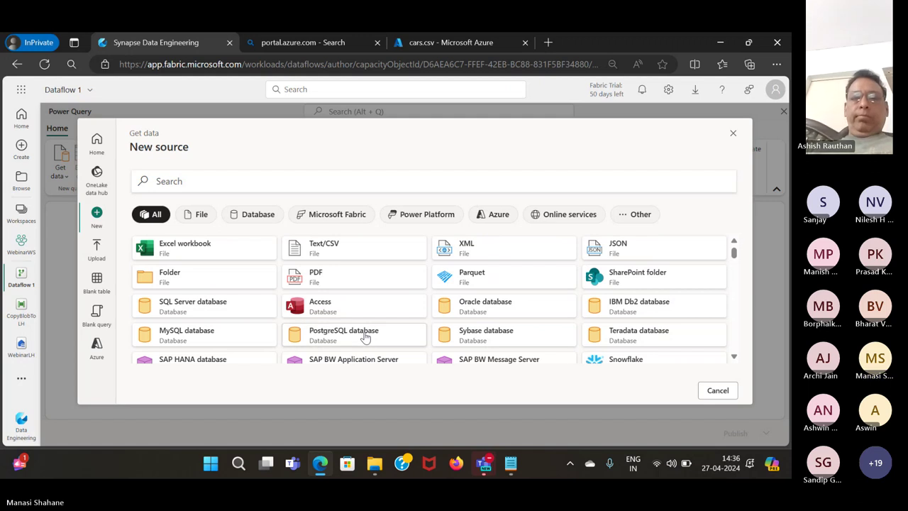
scroll(365, 338, down, 5)
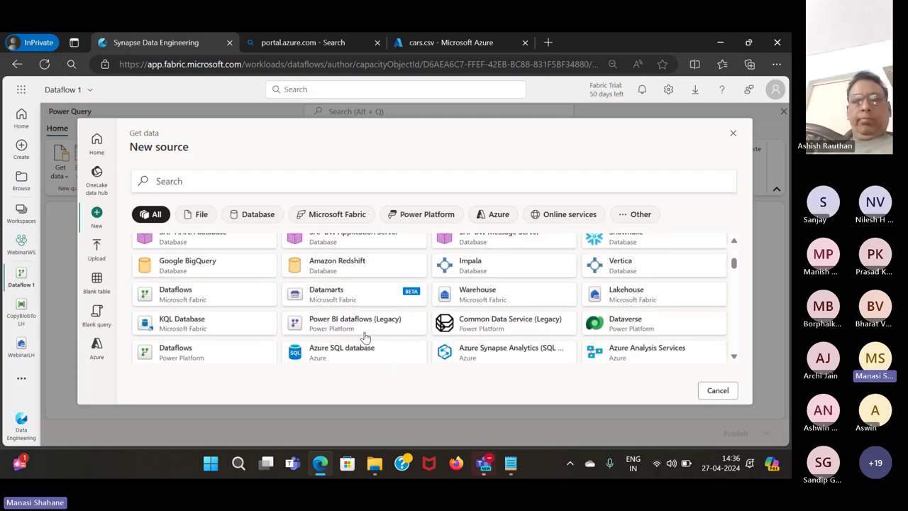
scroll(366, 338, up, 5)
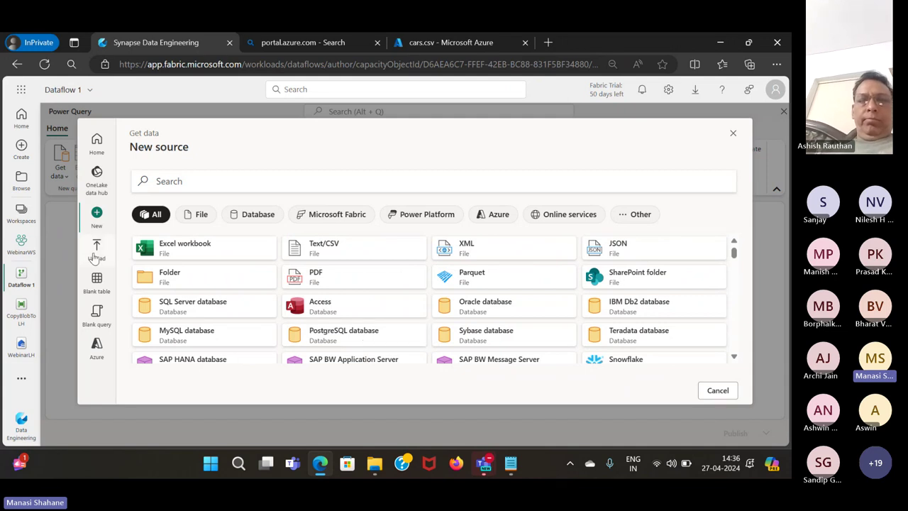
Upload the local CarPrice_Raw CSV and create the CarPrice_Raw 7 query from it.
click(93, 257)
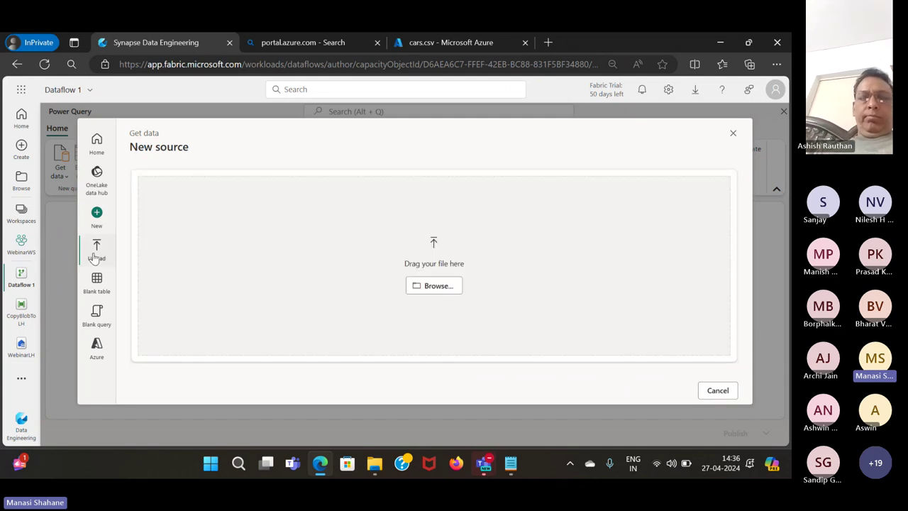
click(436, 287)
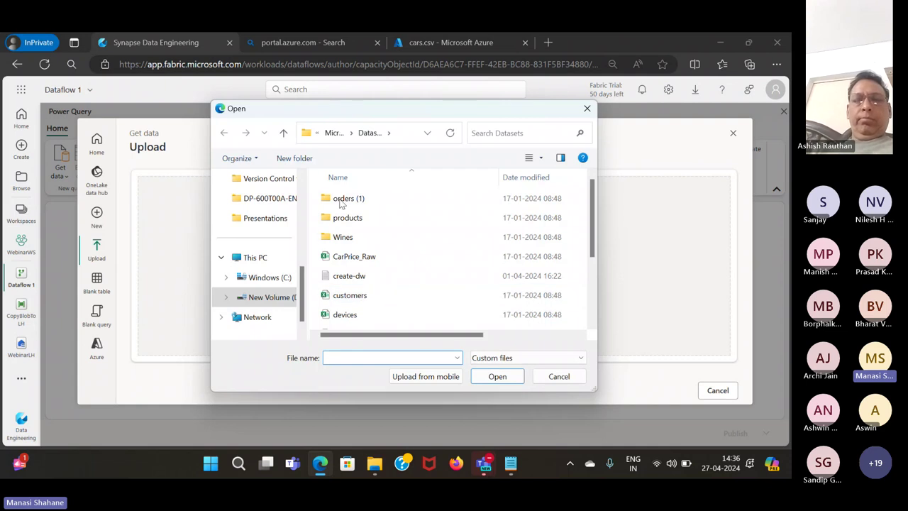
click(349, 259)
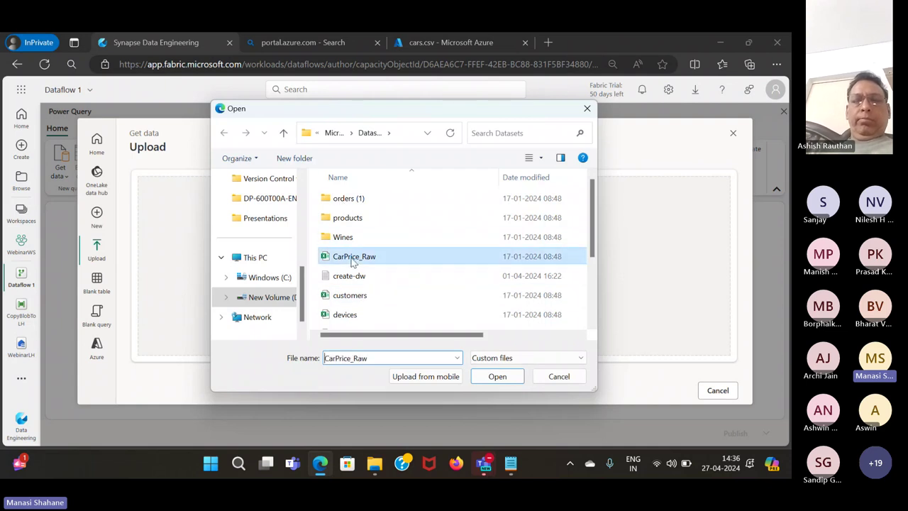
click(498, 379)
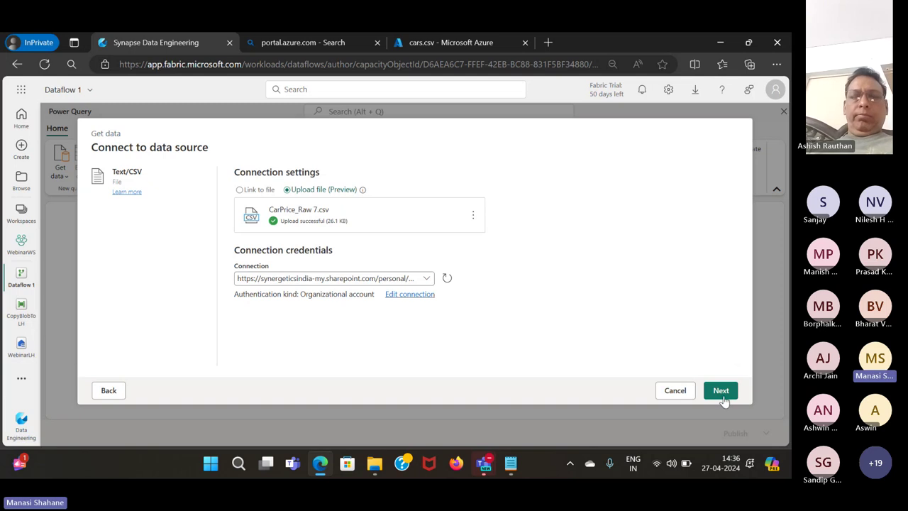
click(721, 391)
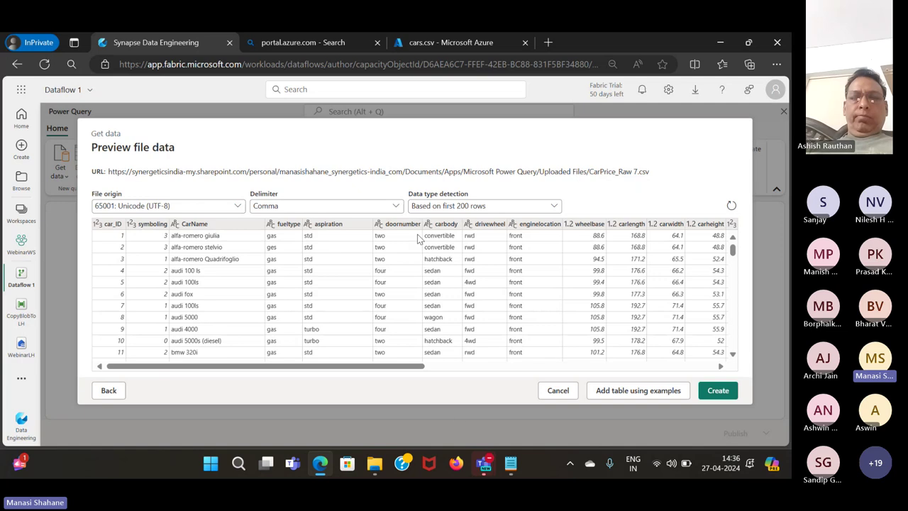
click(717, 390)
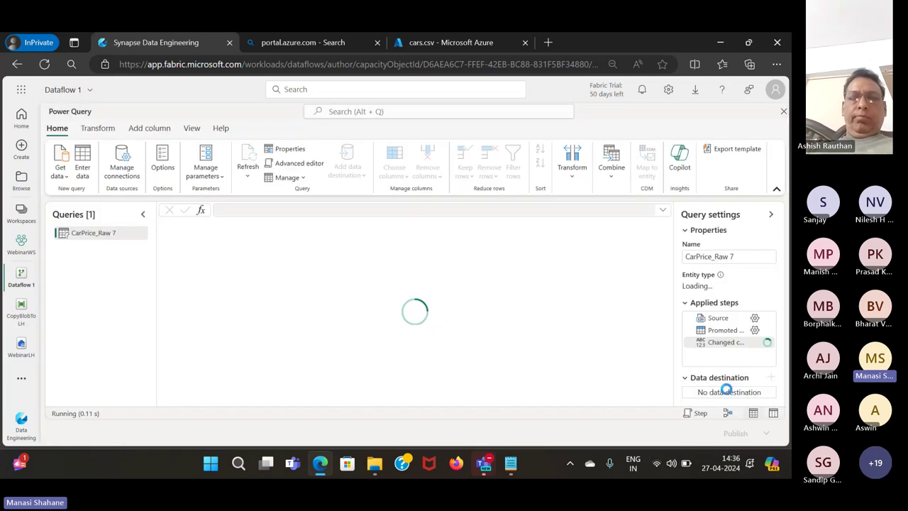
Close the cars.csv blob, sign out of Azure, close its tab, and return to Dataflow 1.
click(498, 40)
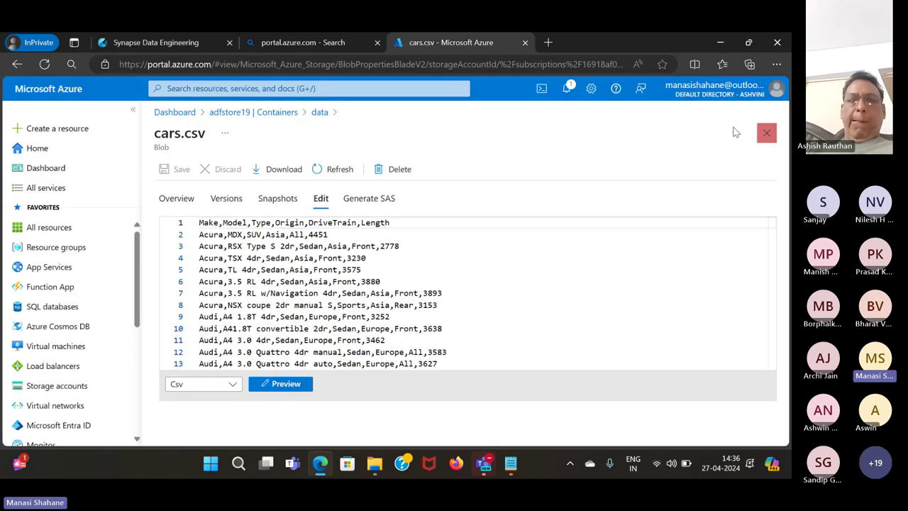
click(766, 132)
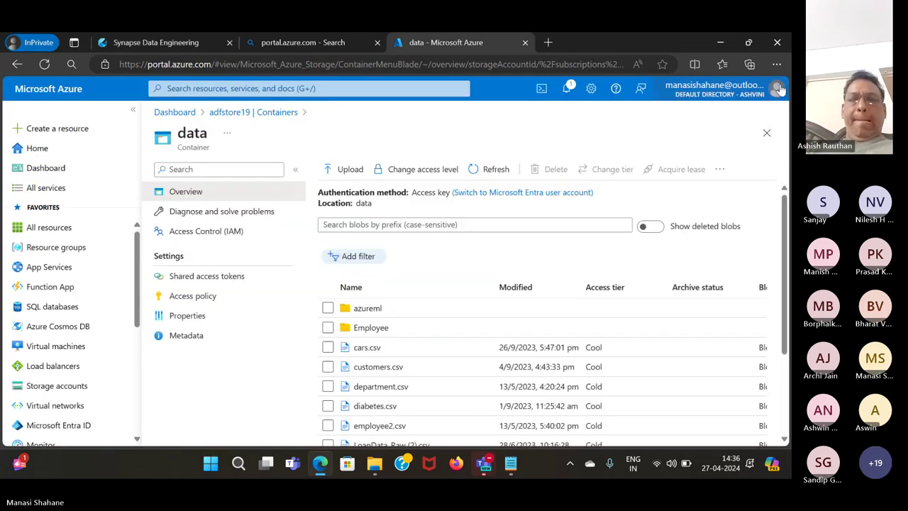
click(764, 119)
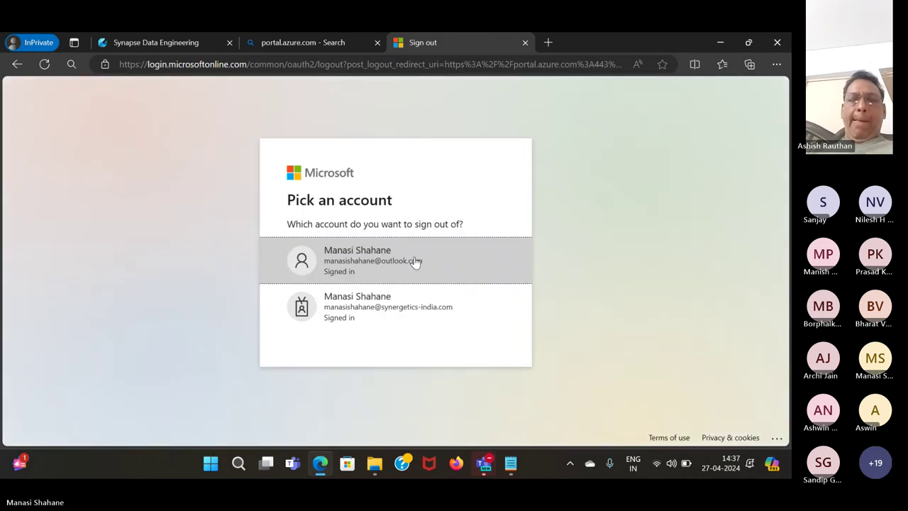
click(416, 262)
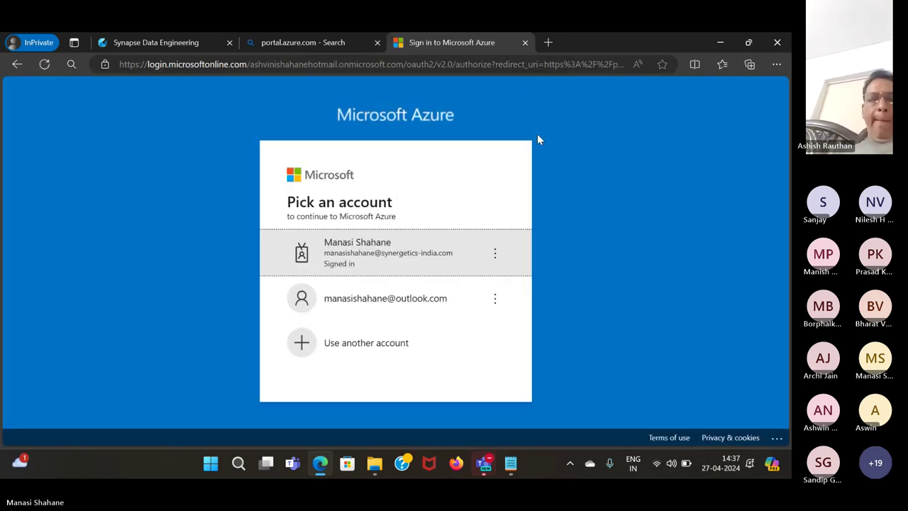
click(525, 44)
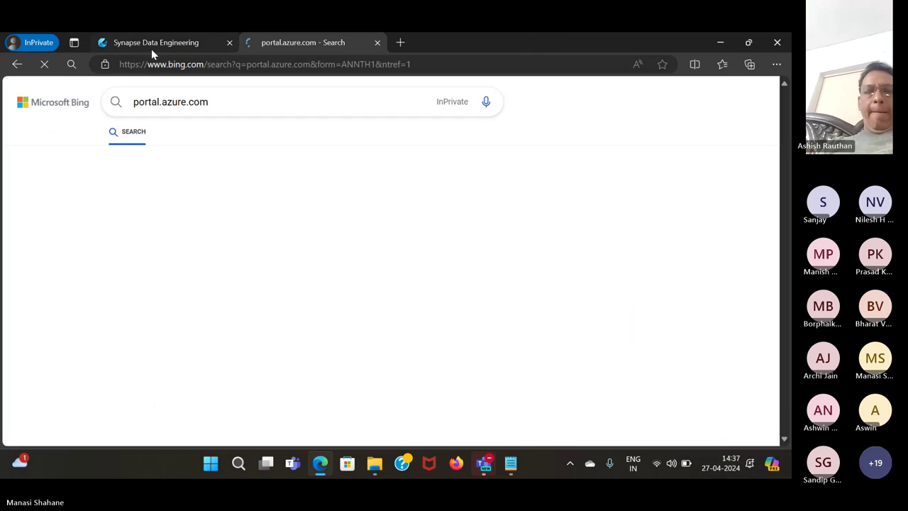
click(151, 44)
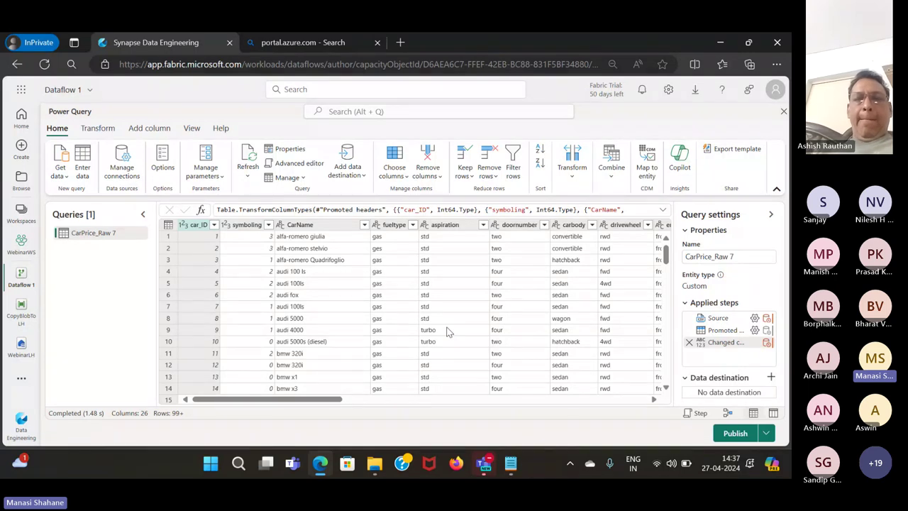
Rename the curbweight column to carweight, redoing the Renamed columns step once.
scroll(447, 331, right, 10)
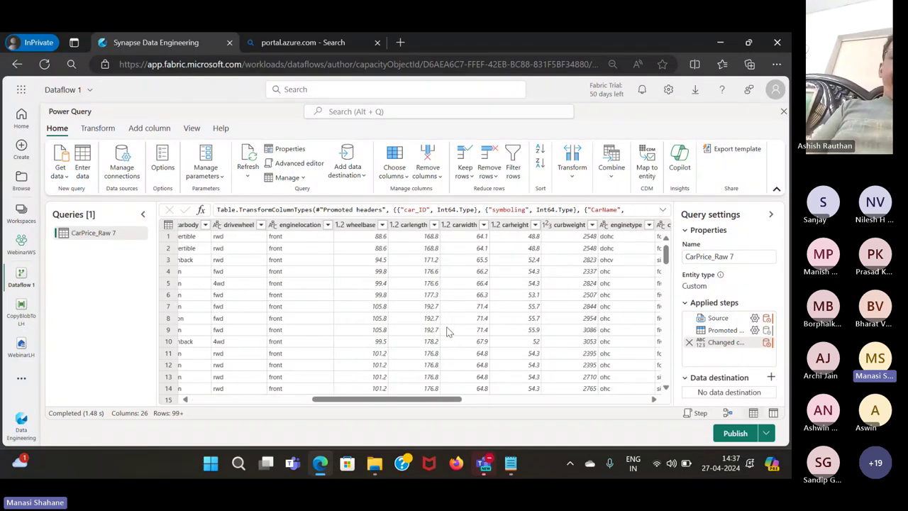
click(563, 226)
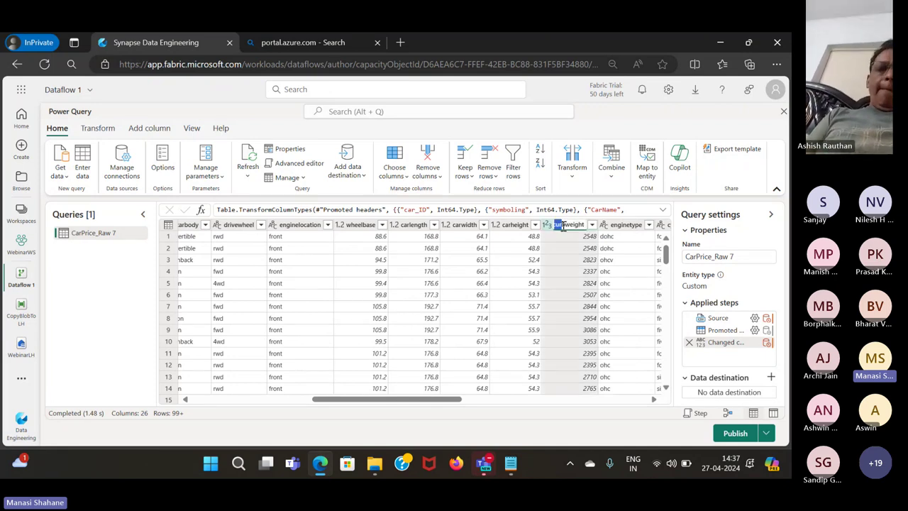
key(BackSpace)
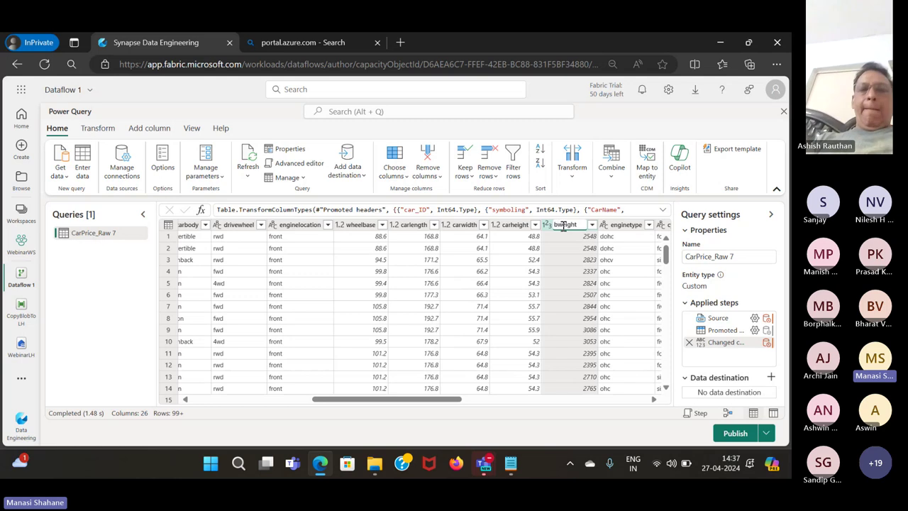
text(car)
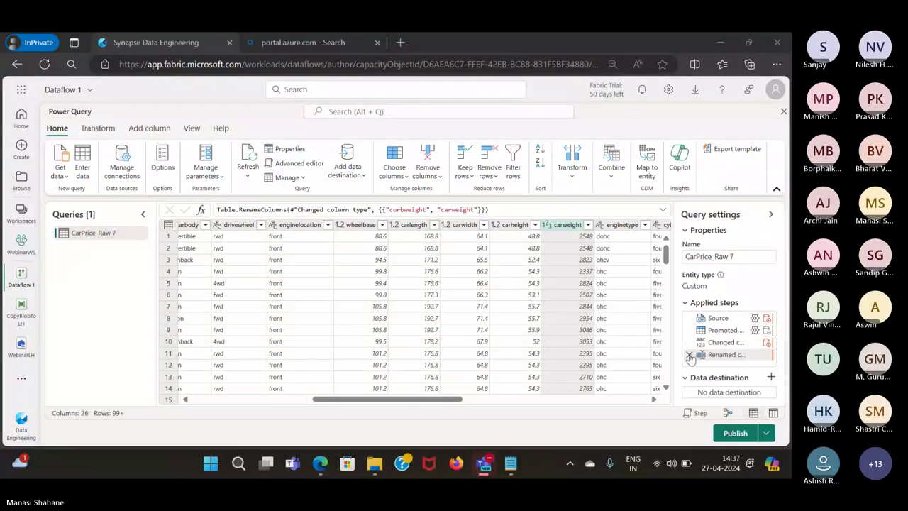
click(689, 354)
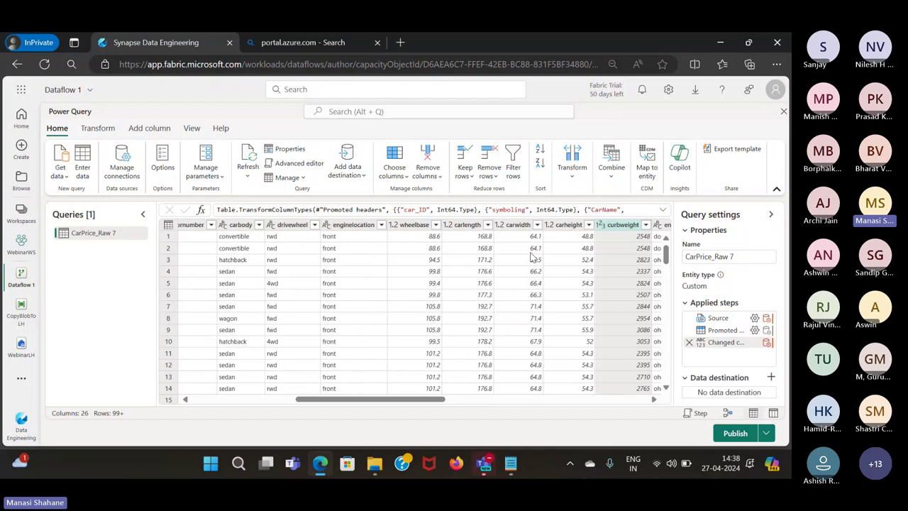
double_click(614, 225)
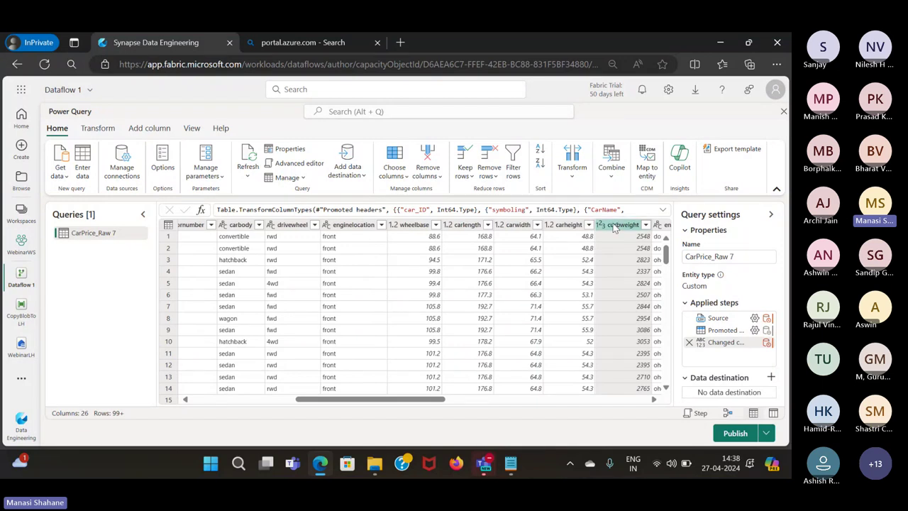
click(609, 224)
drag(610, 224, 618, 224)
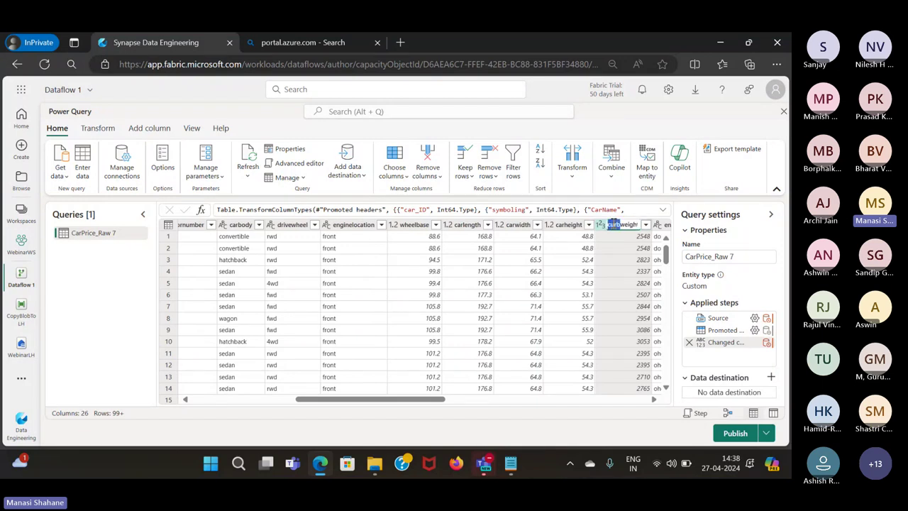
text(car)
key(Return)
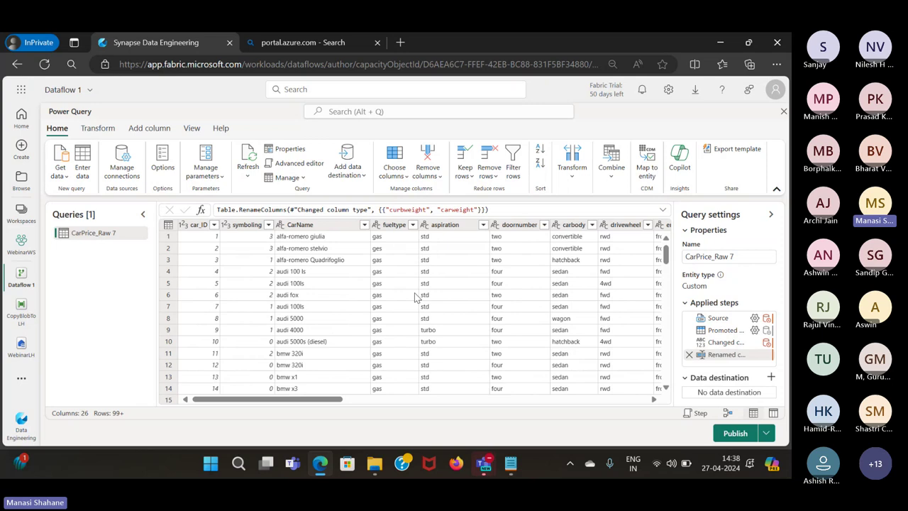
Inspect the fueltype values (diesel, gas, ges) to spot the misspelled 'ges' entry.
click(412, 225)
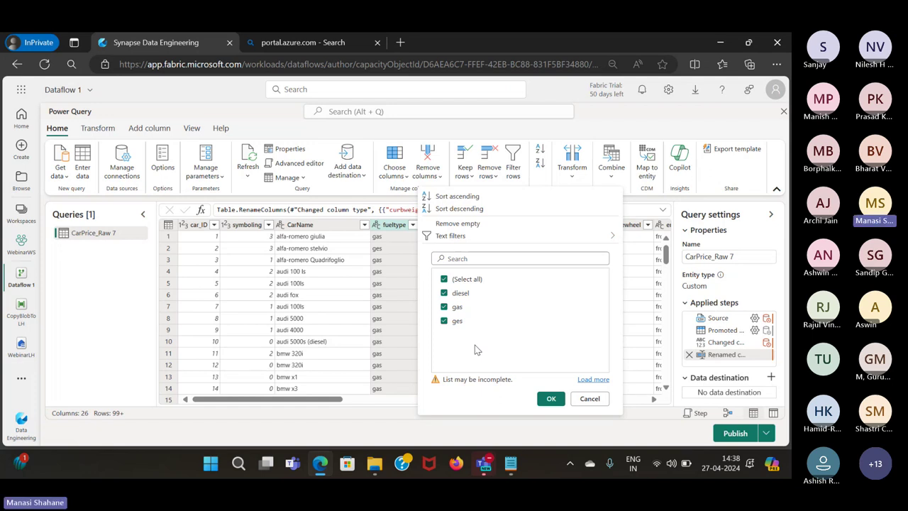
click(591, 399)
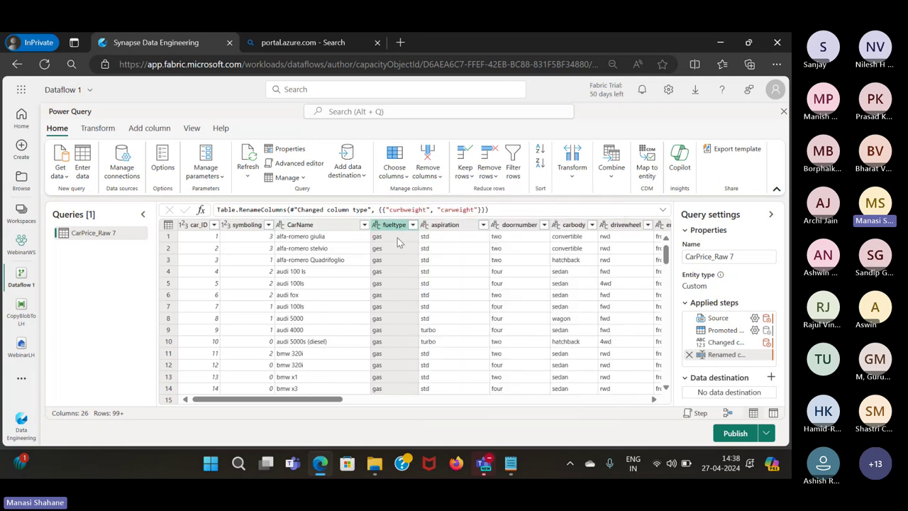
click(98, 128)
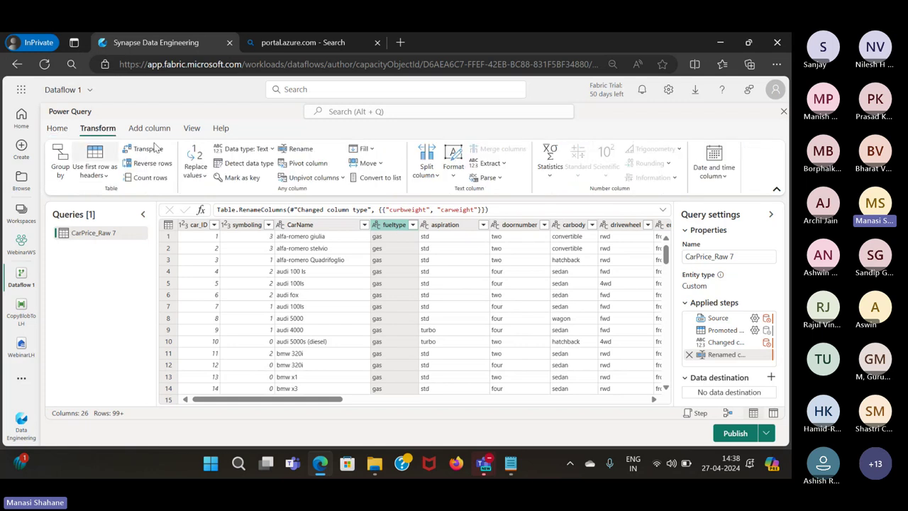
Replace 'ges' with 'gas' in fueltype and verify only diesel and gas remain.
click(202, 175)
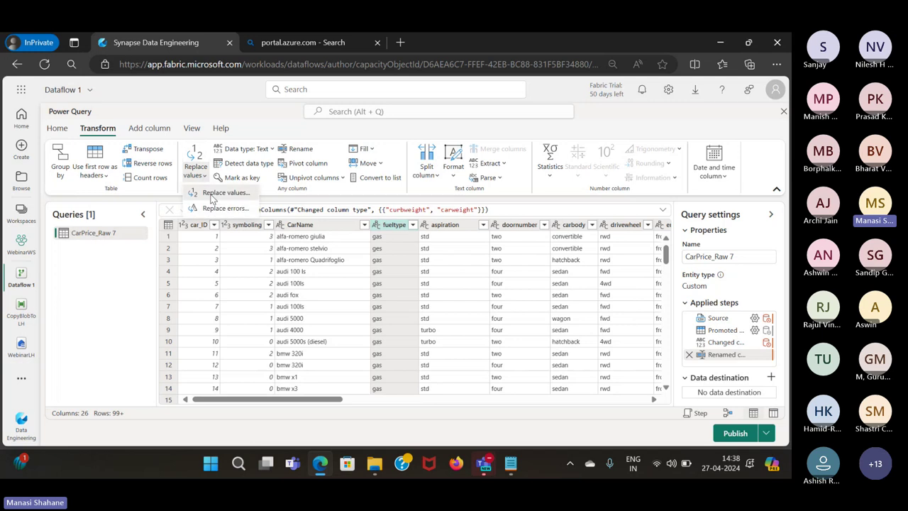
click(213, 193)
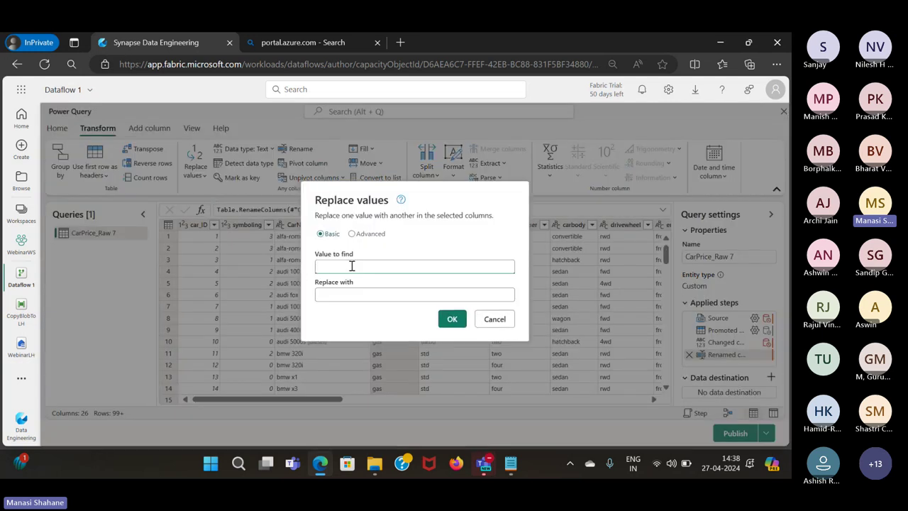
text(gas)
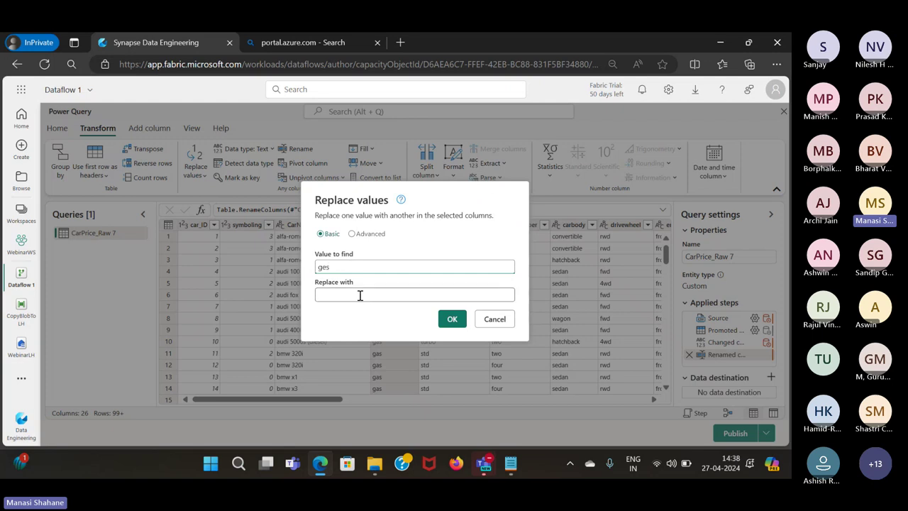
click(360, 295)
text(gas)
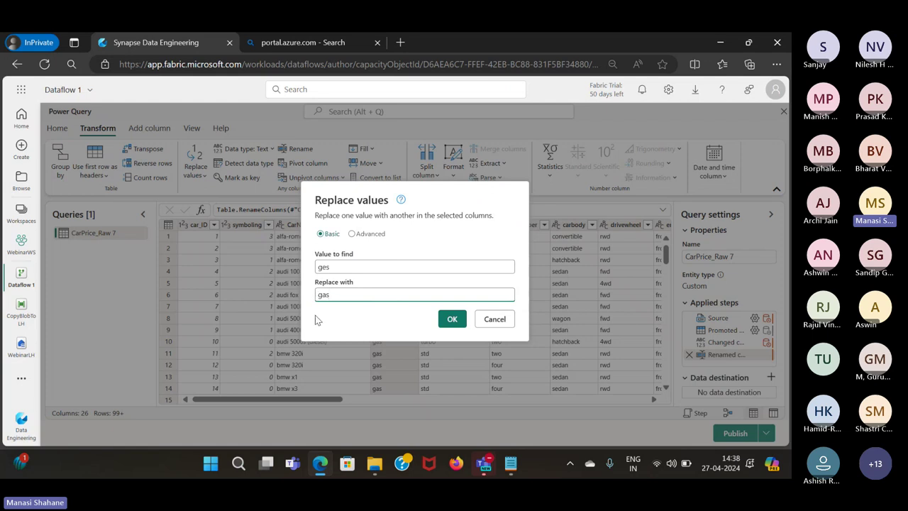
click(452, 321)
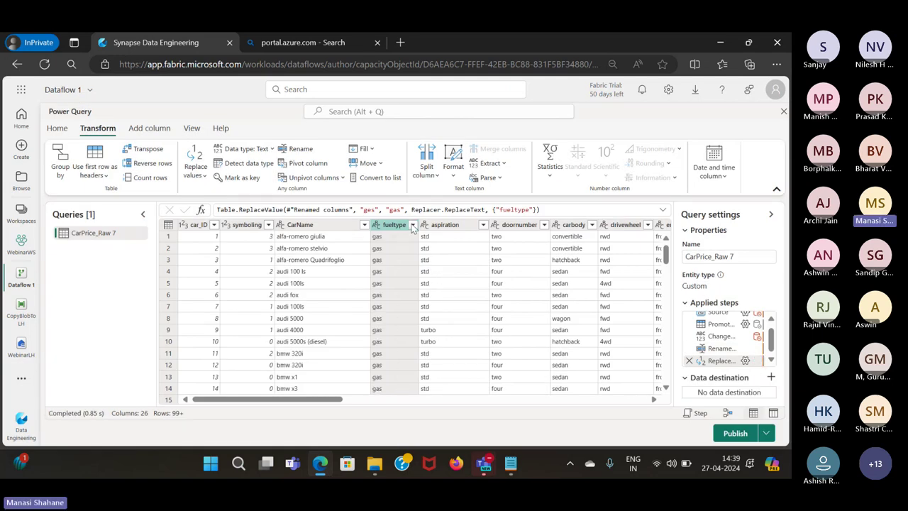
click(412, 224)
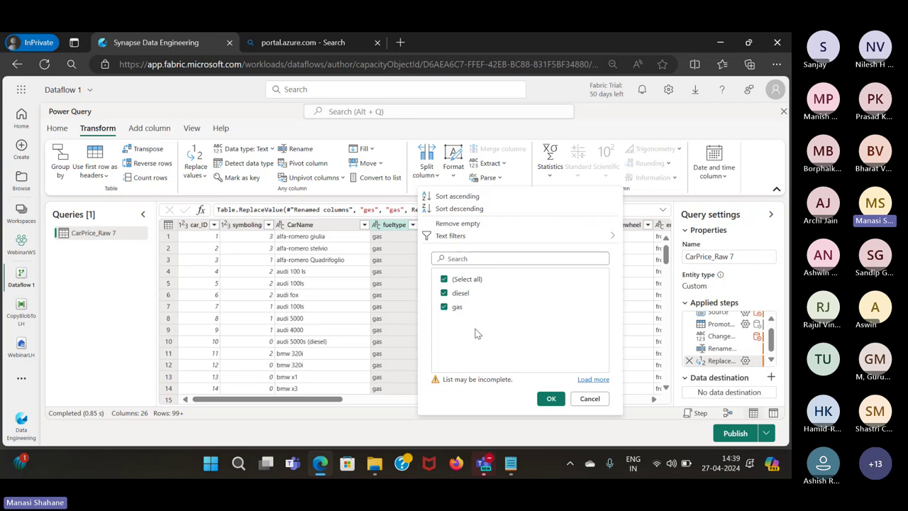
click(593, 400)
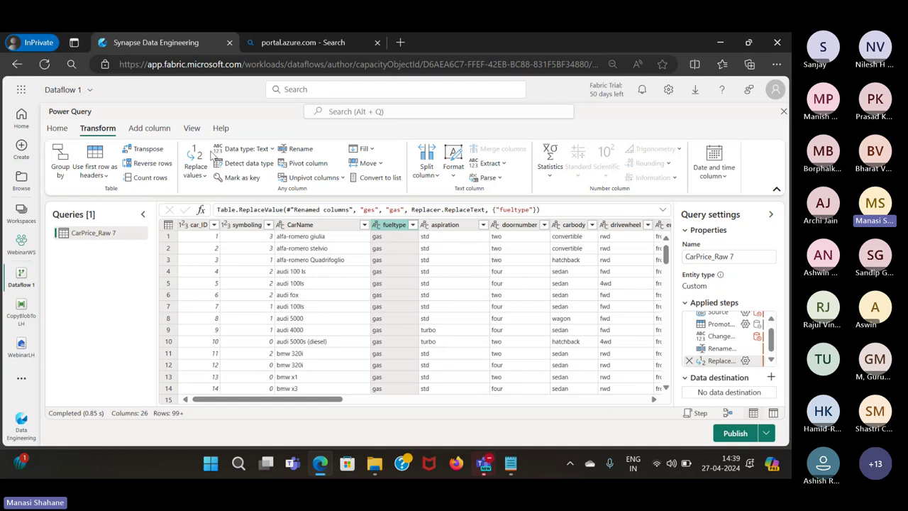
Convert the fueltype values to UPPERCASE and check the result.
click(451, 176)
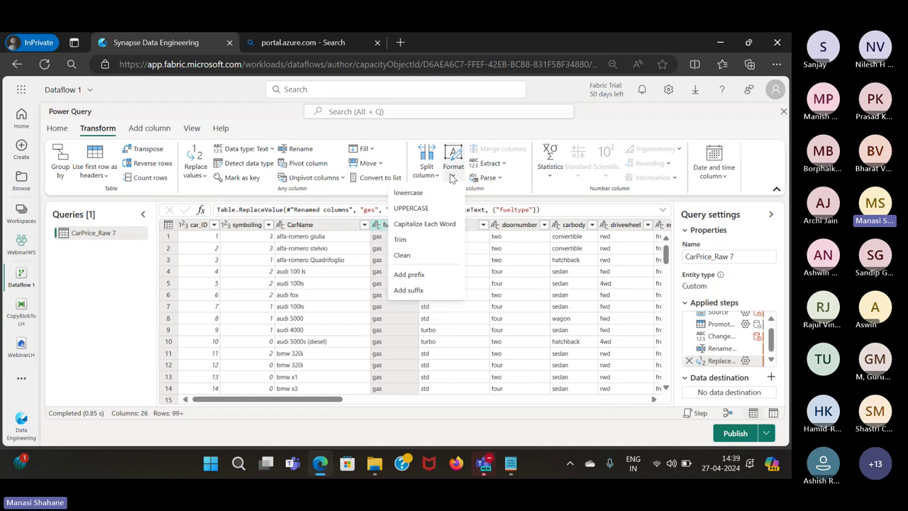
click(399, 209)
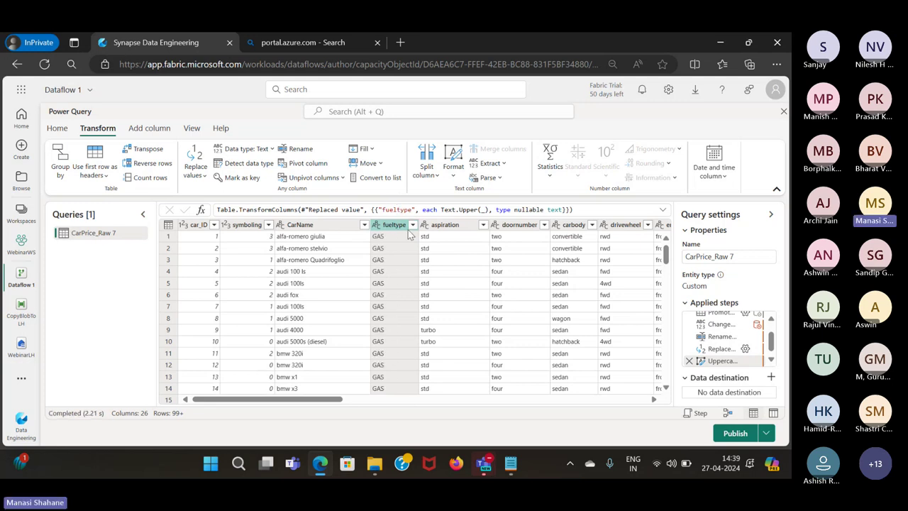
click(413, 225)
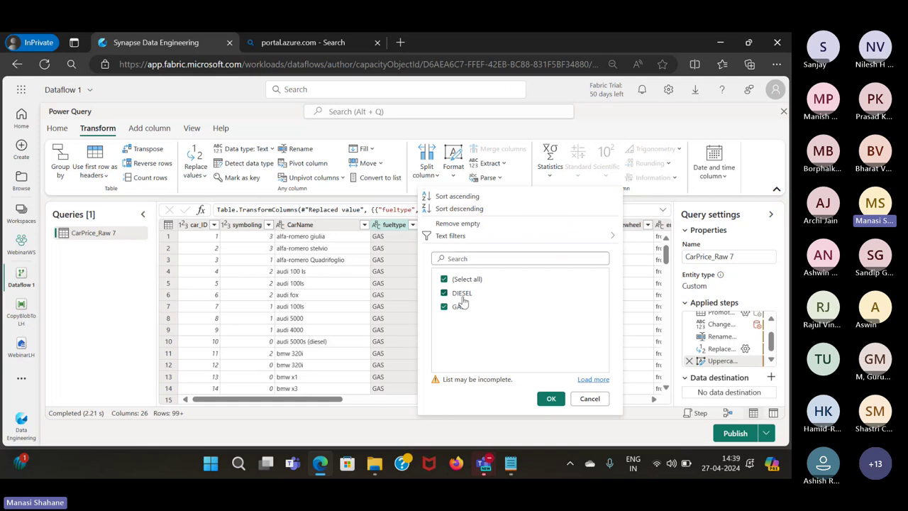
click(599, 401)
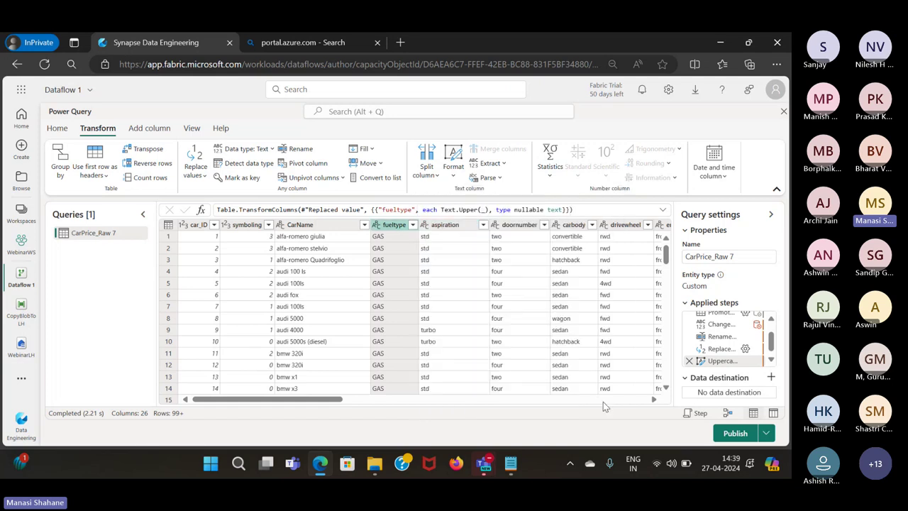
Switch fueltype to lowercase, try Capitalize Each Word, then undo it to keep lowercase.
click(453, 170)
click(433, 193)
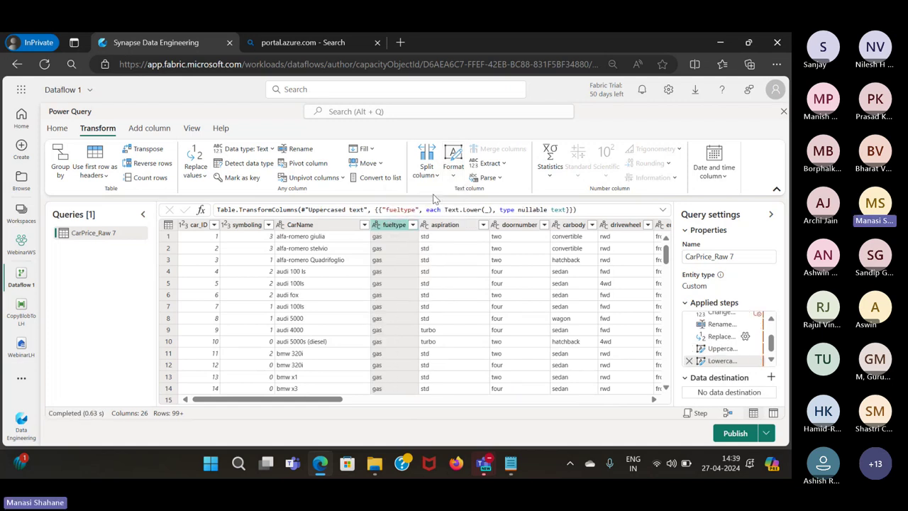
click(453, 173)
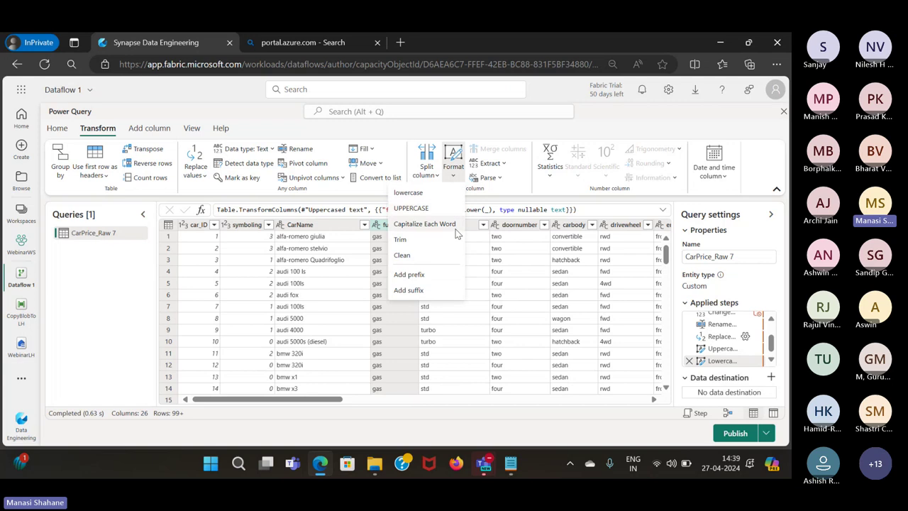
click(454, 227)
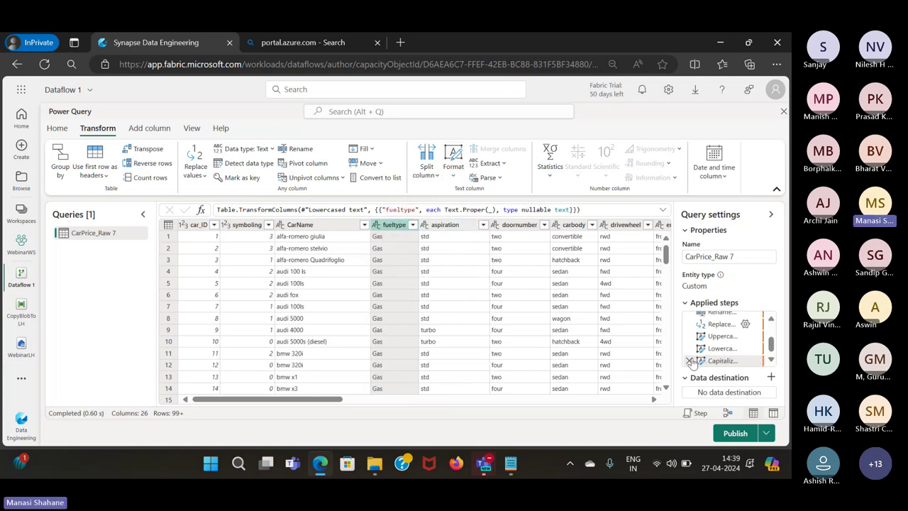
key(ctrl+z)
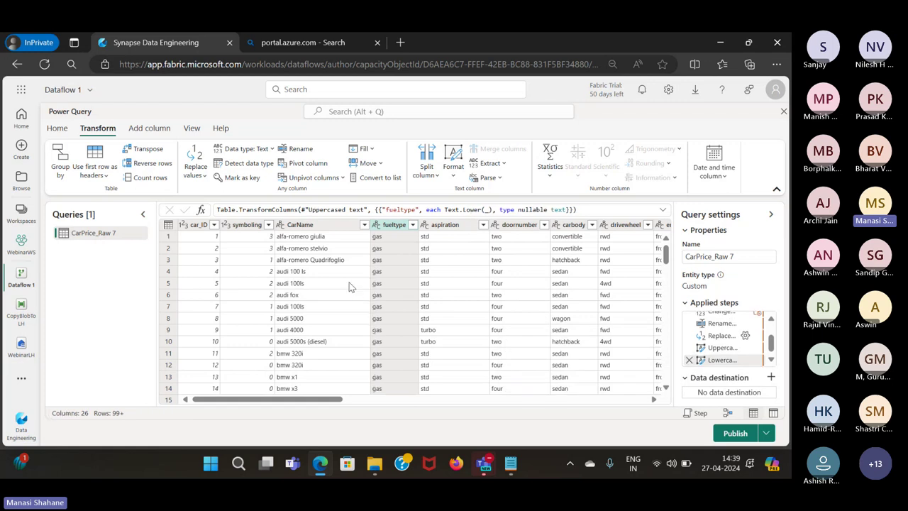
click(320, 225)
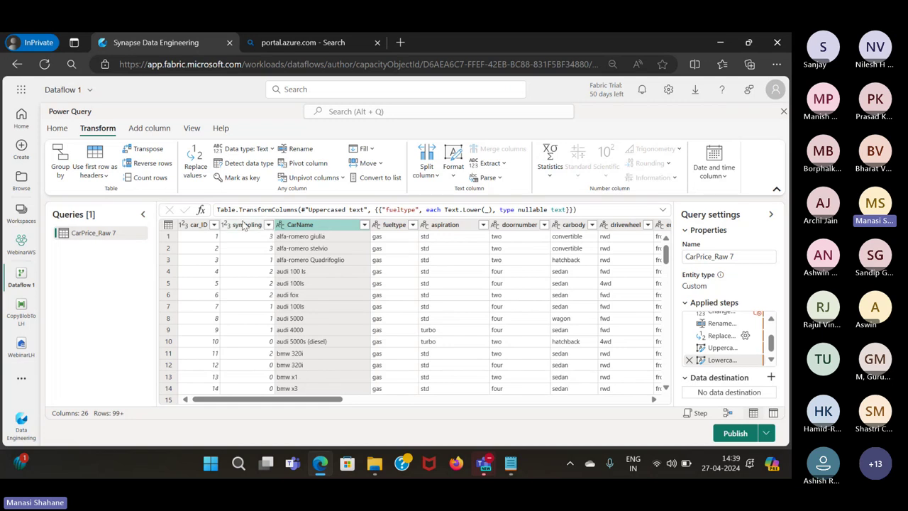
Remove the symboling column with Home > Remove columns, leaving 25 columns.
click(244, 225)
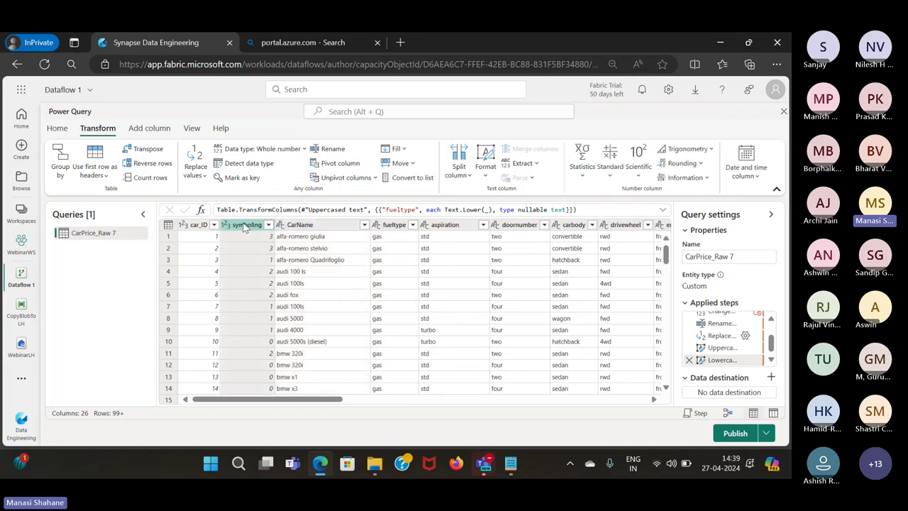
click(66, 133)
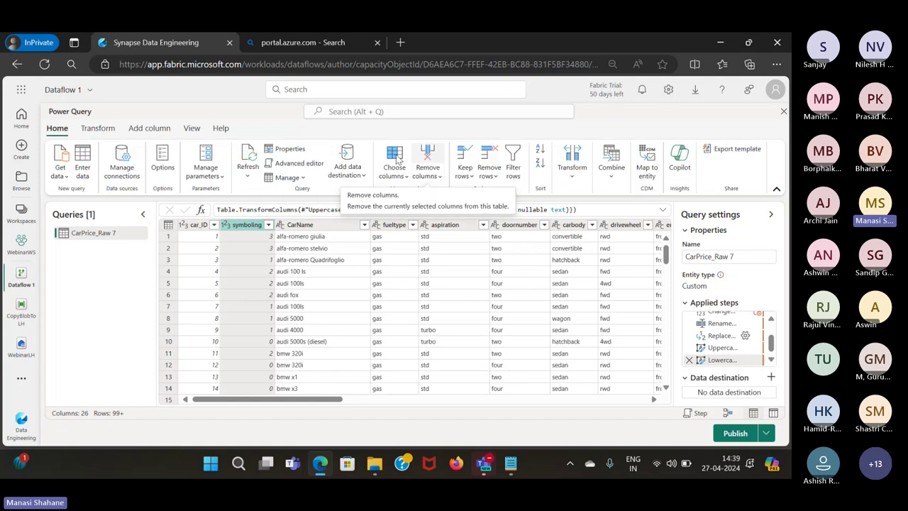
click(440, 176)
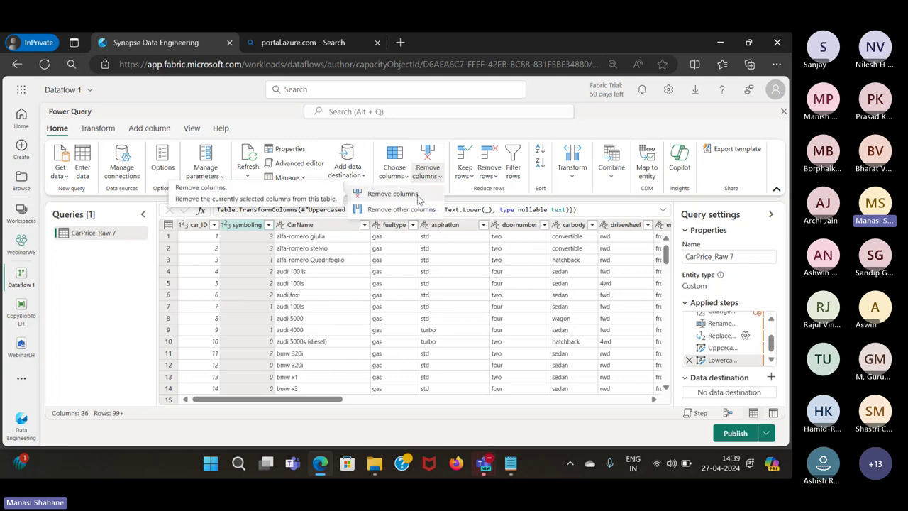
click(239, 225)
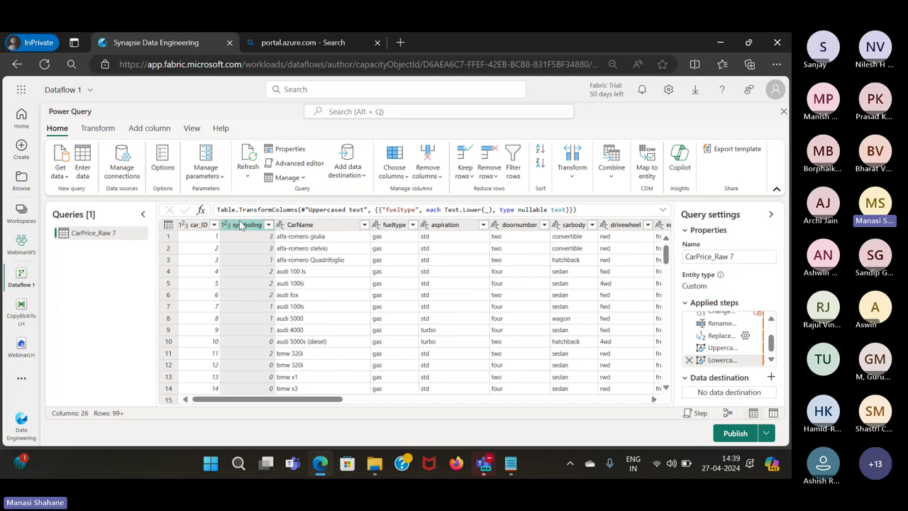
click(405, 176)
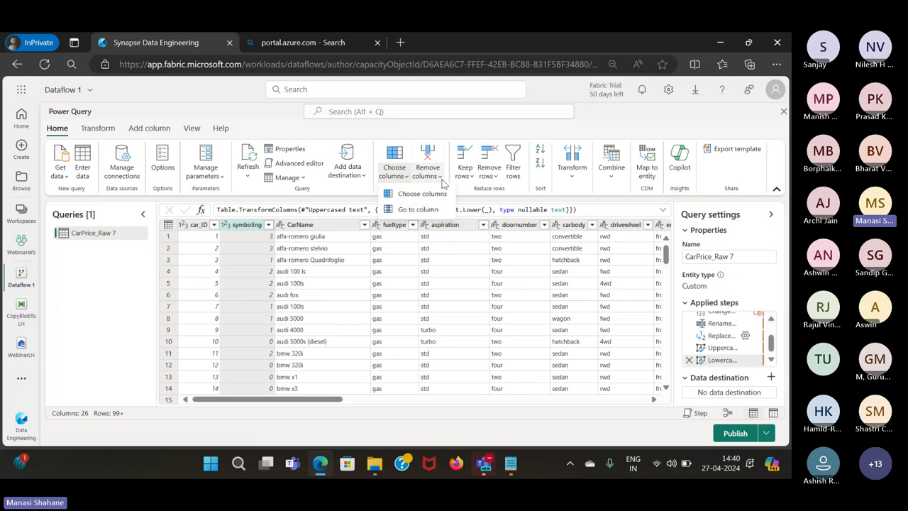
click(428, 171)
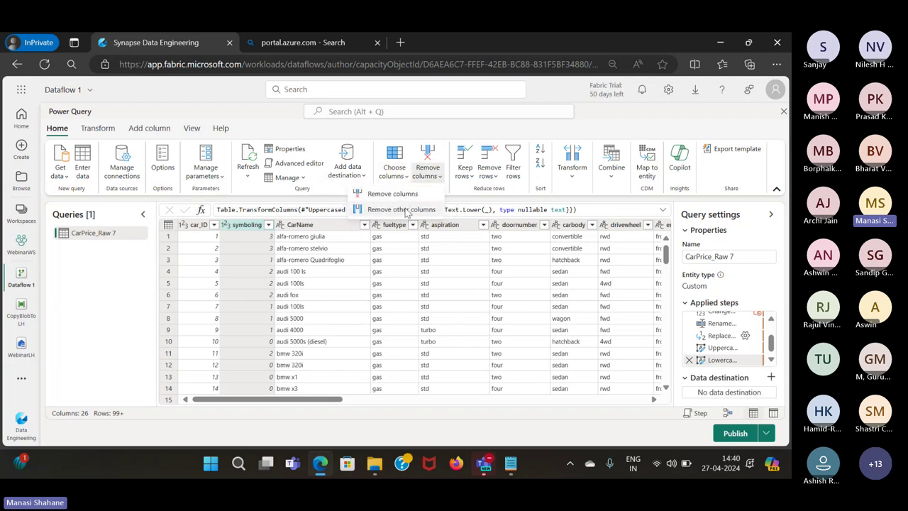
click(241, 224)
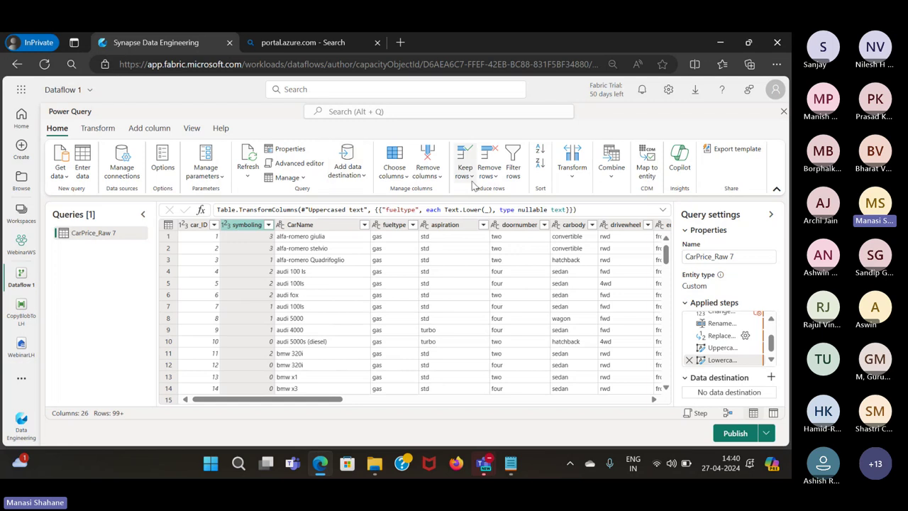
click(441, 176)
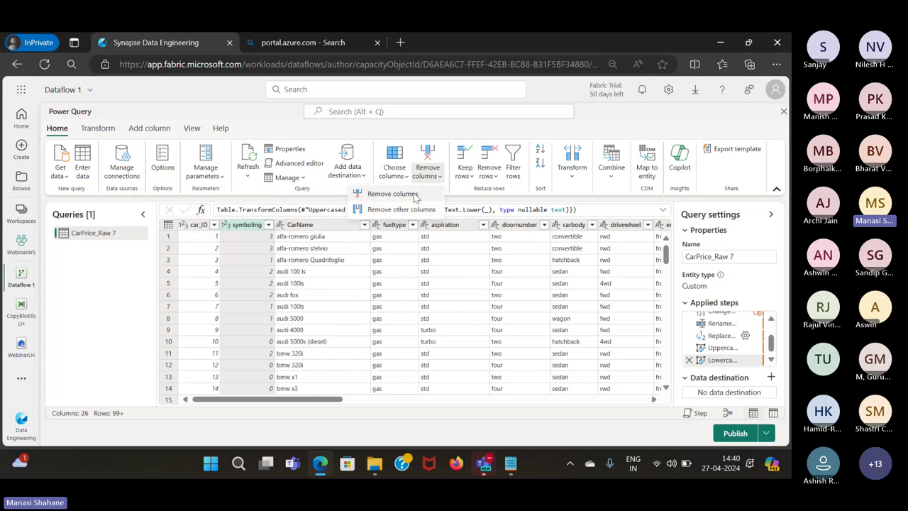
click(414, 193)
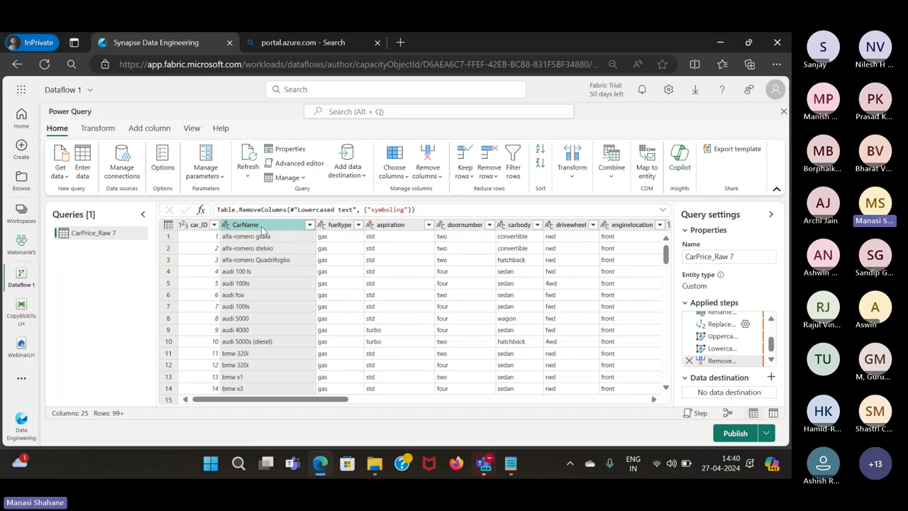
click(107, 135)
Split the CarName column by the Space delimiter.
click(426, 169)
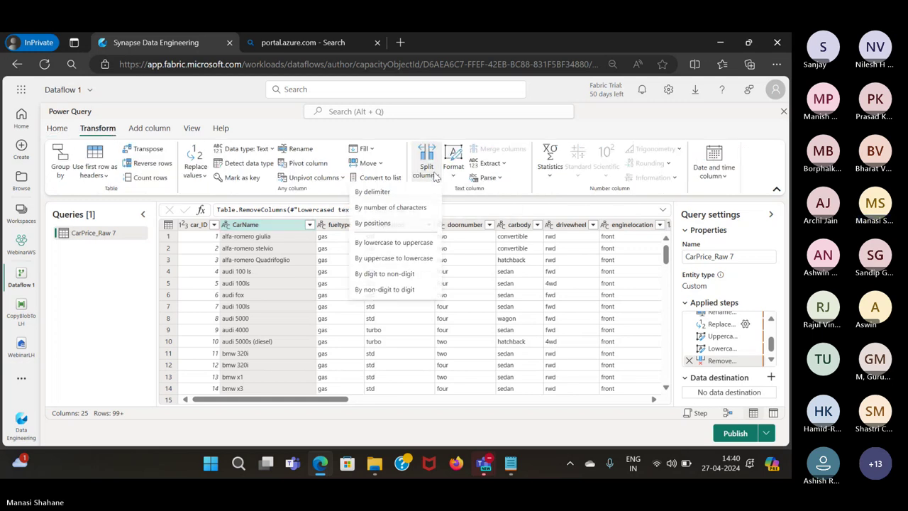
click(392, 192)
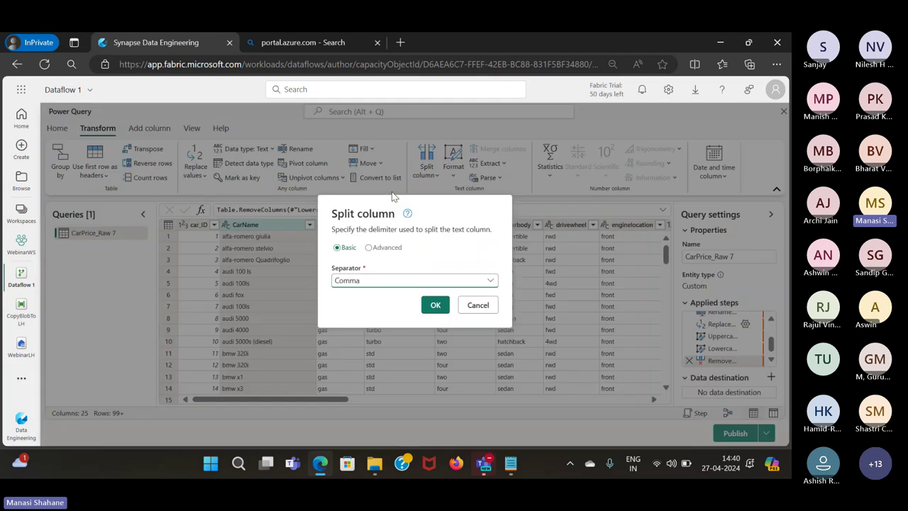
click(383, 284)
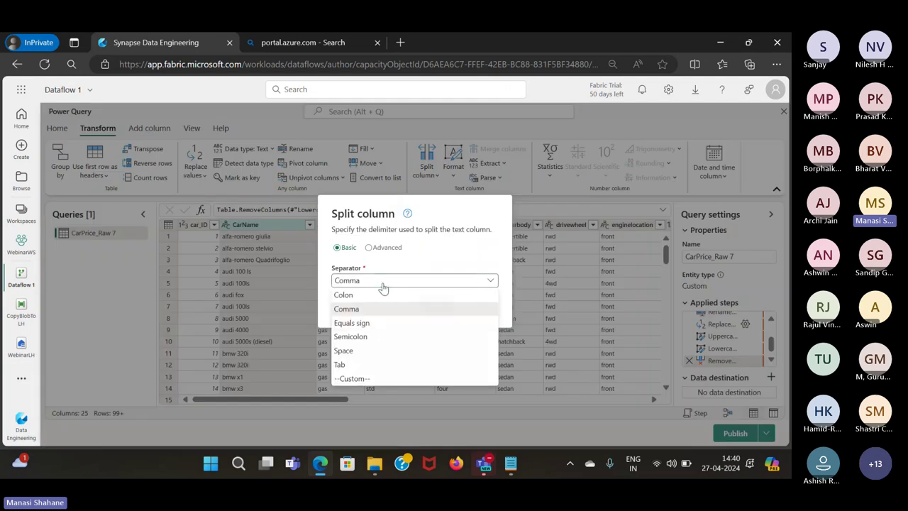
click(344, 351)
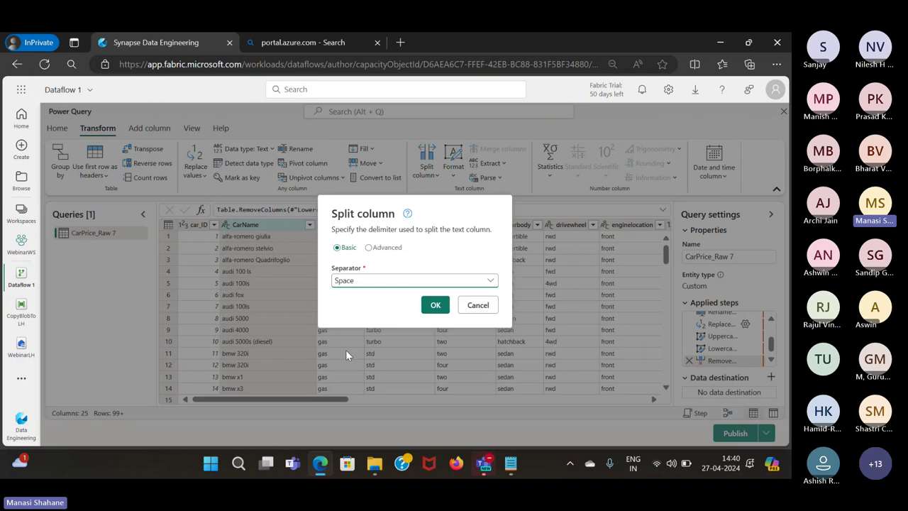
click(436, 306)
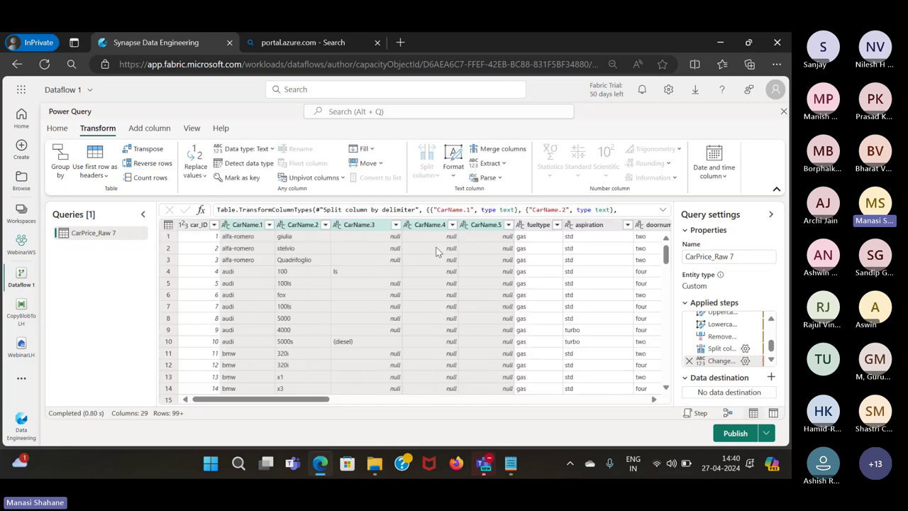
Delete the extra CarName.3, CarName.4 and CarName.5 columns.
click(429, 225)
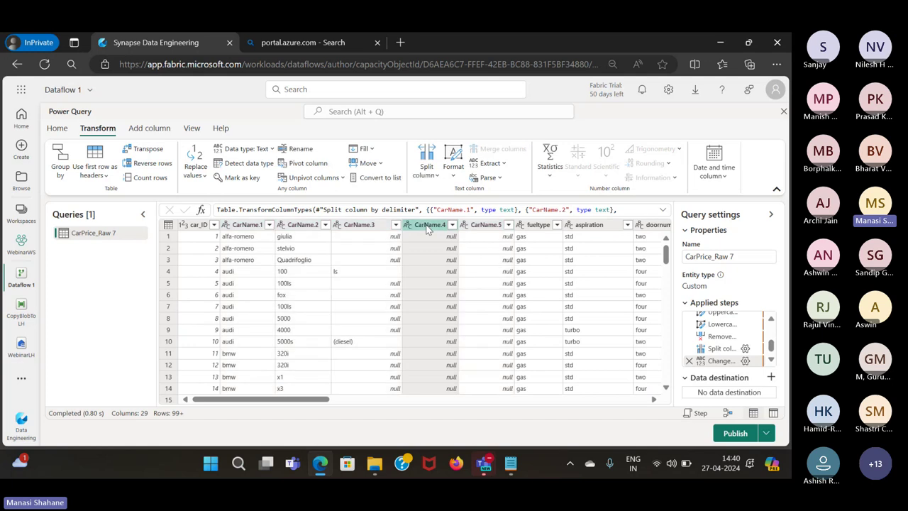
ctrl+click(481, 225)
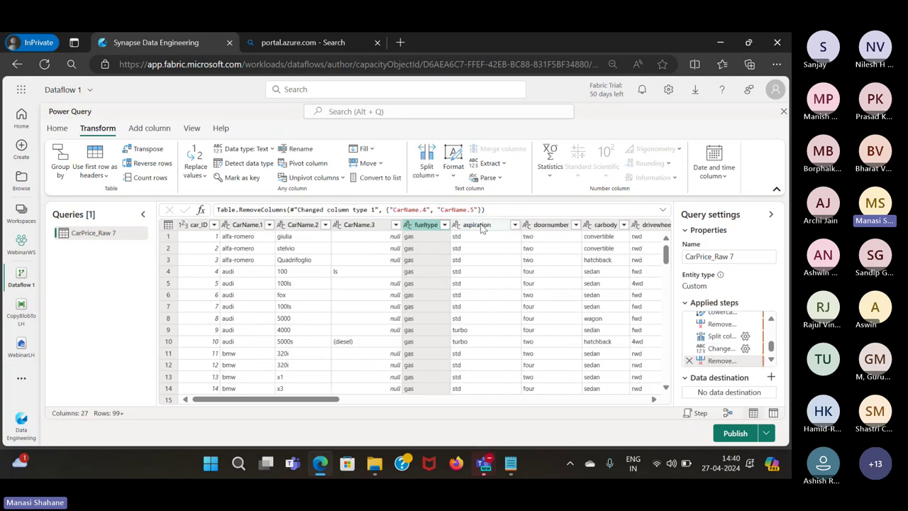
click(360, 225)
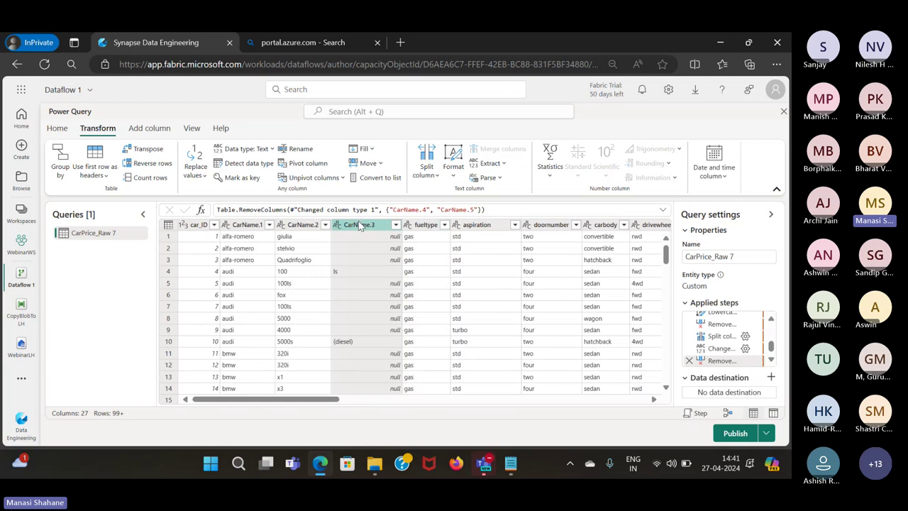
key(Delete)
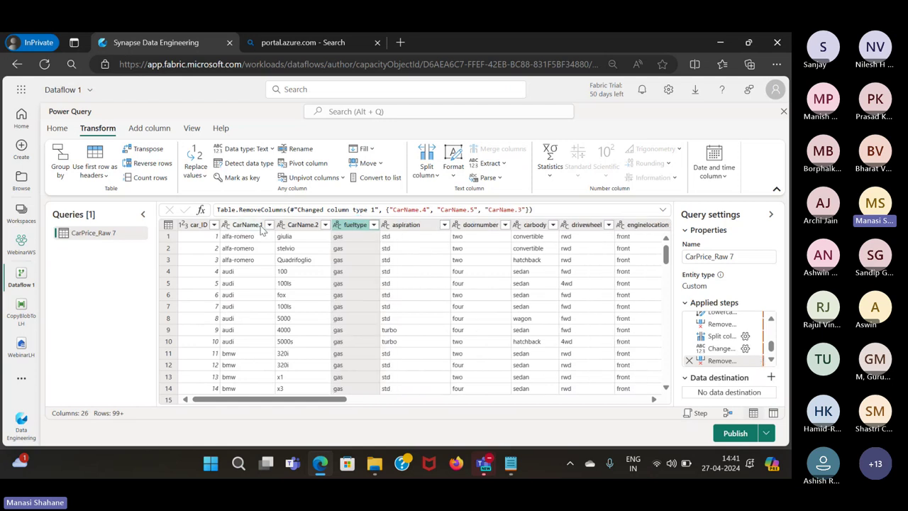
Rename CarName.1 to CompanyName and CarName.2 to CarName.
double_click(256, 225)
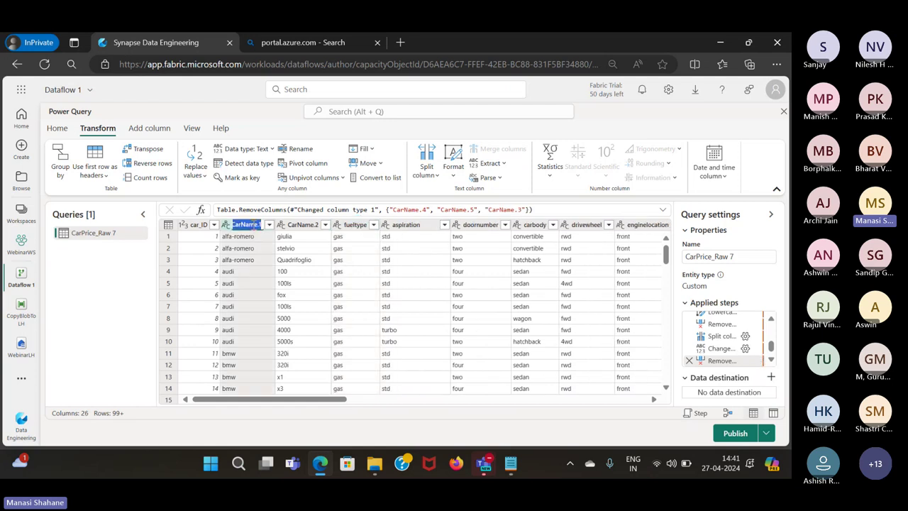
text(Company)
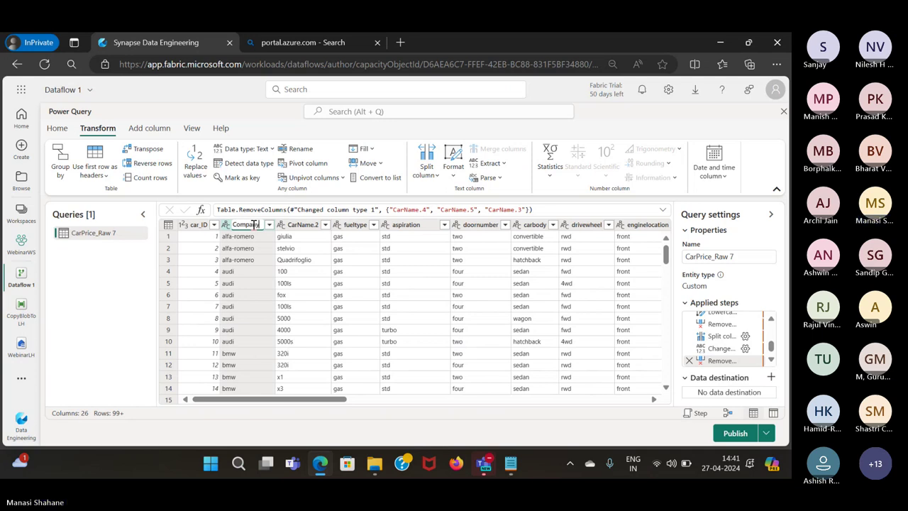
text(Name)
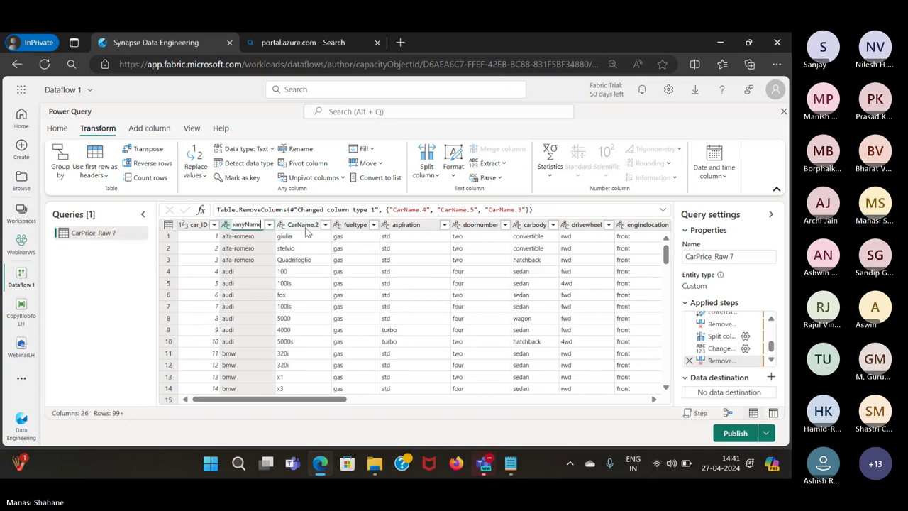
click(304, 225)
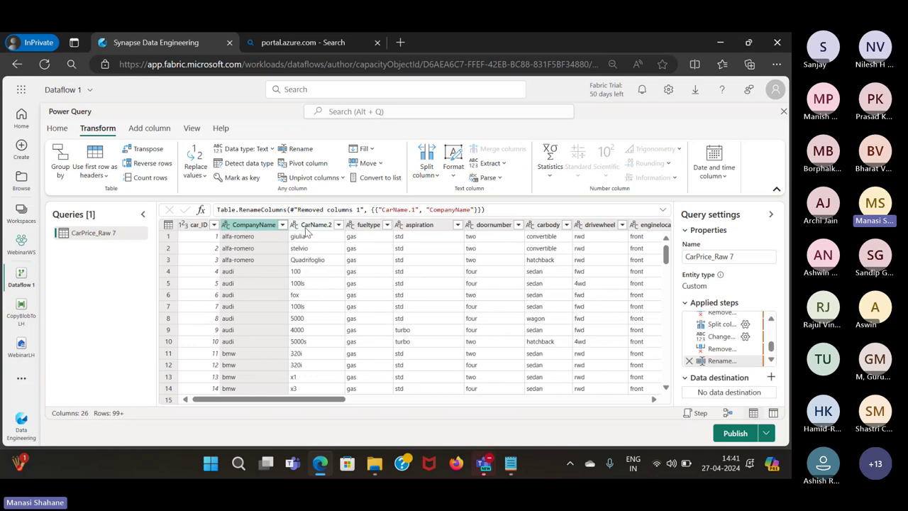
double_click(306, 226)
text(CarName)
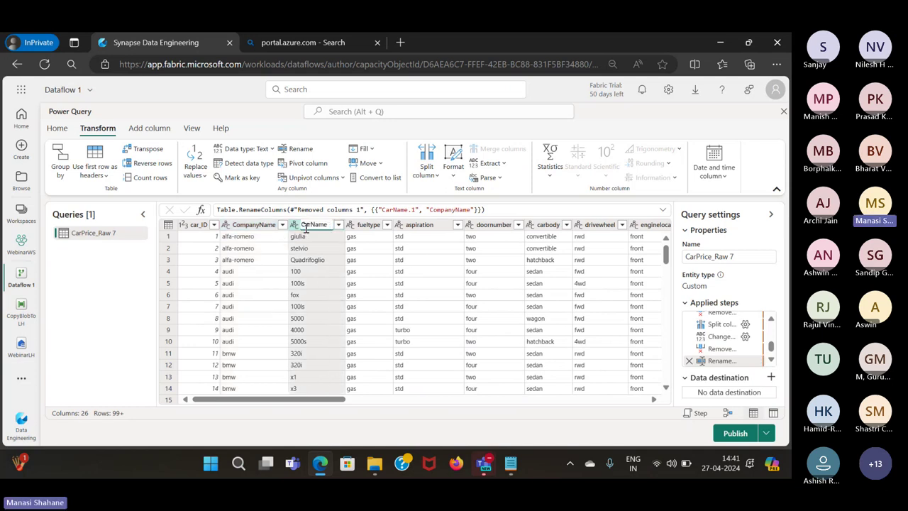
key(Return)
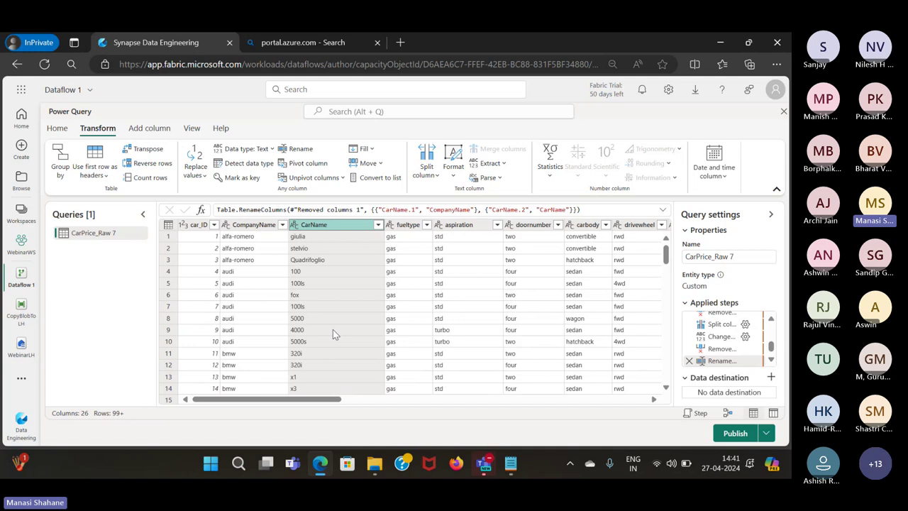
Browse the Add column commands, then return to the Home commands.
scroll(333, 329, right, 5)
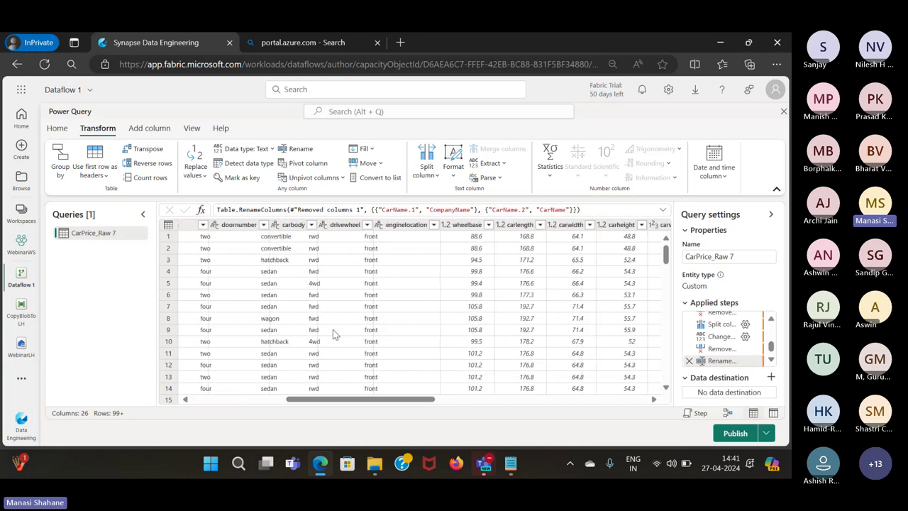
scroll(333, 329, left, 5)
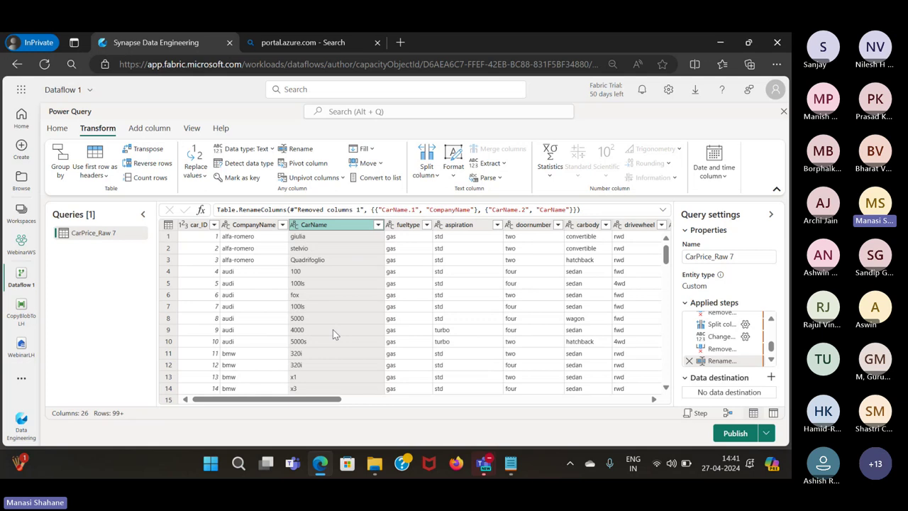
click(160, 129)
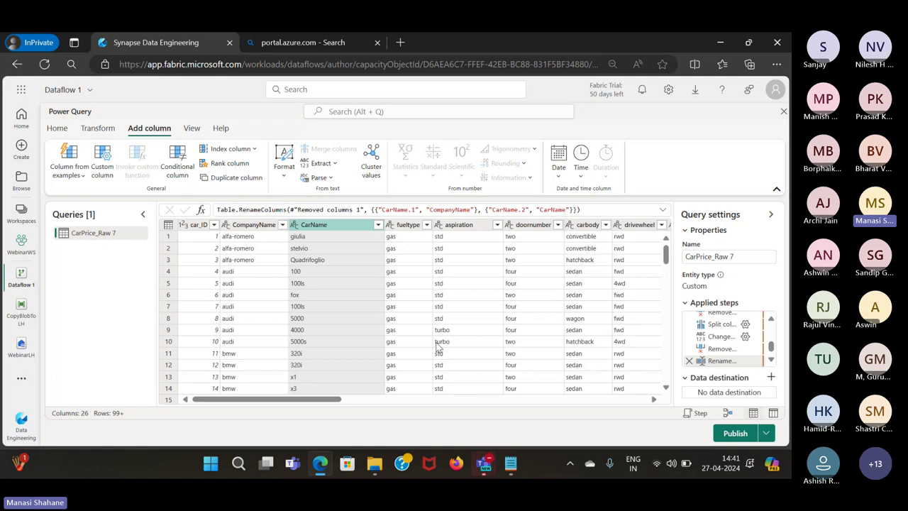
click(57, 128)
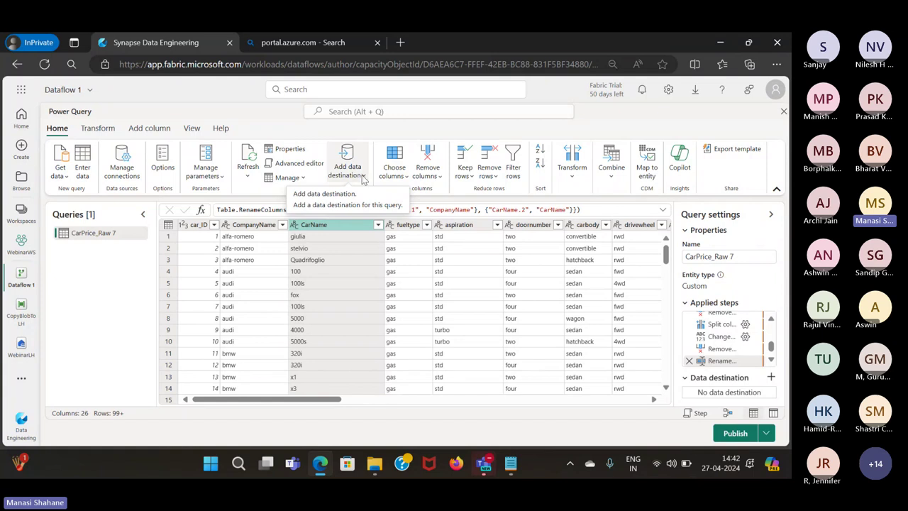
Show the Add data destination type list, after highlighting the Table function in the formula.
click(366, 177)
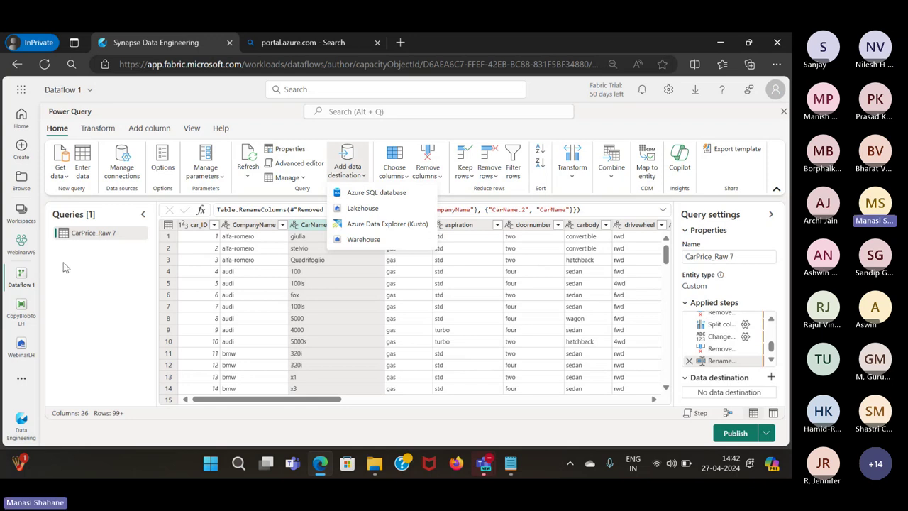
click(120, 235)
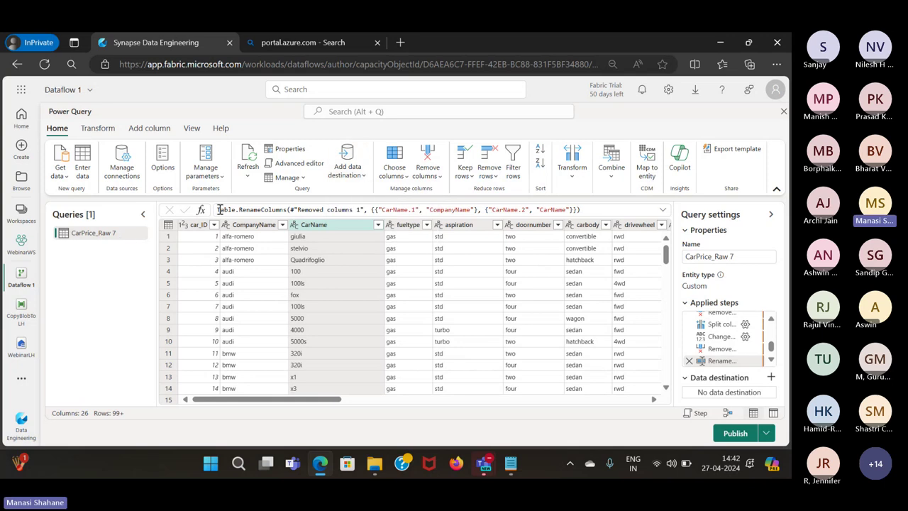
drag(219, 209, 236, 209)
click(347, 169)
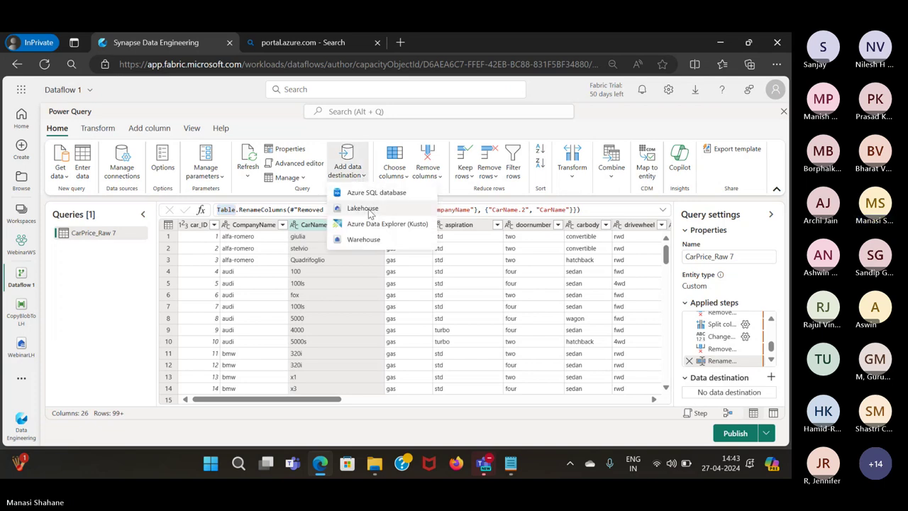
Set a Lakehouse destination: new table CarPrice_Raw_7 in WebinarWS > WebinarLH, automatic mapping.
click(366, 208)
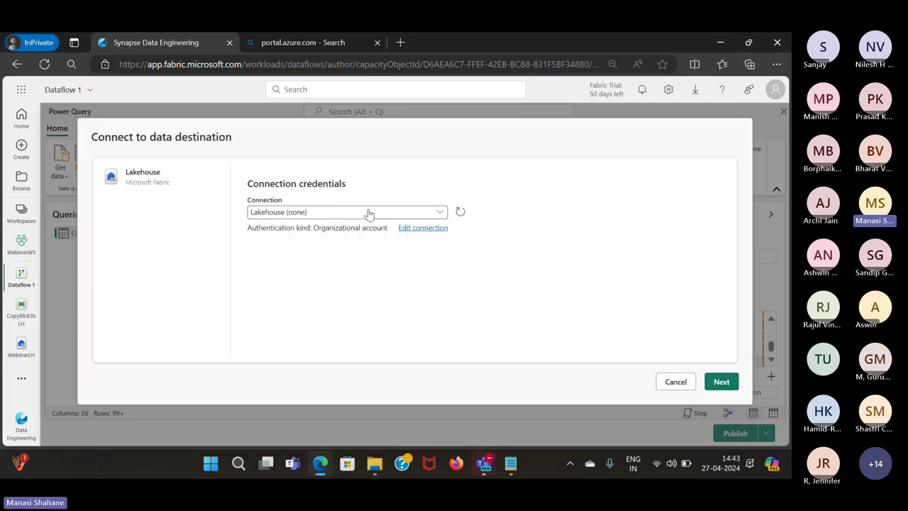
click(718, 382)
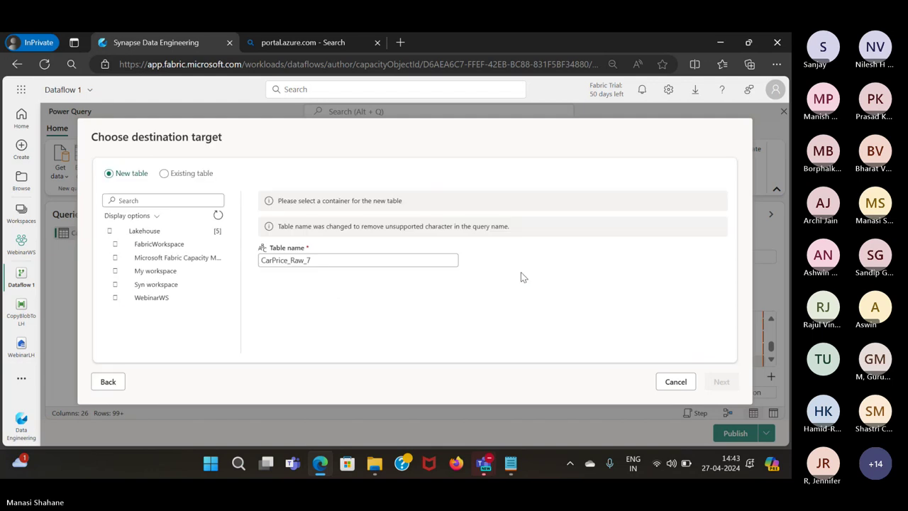
click(157, 303)
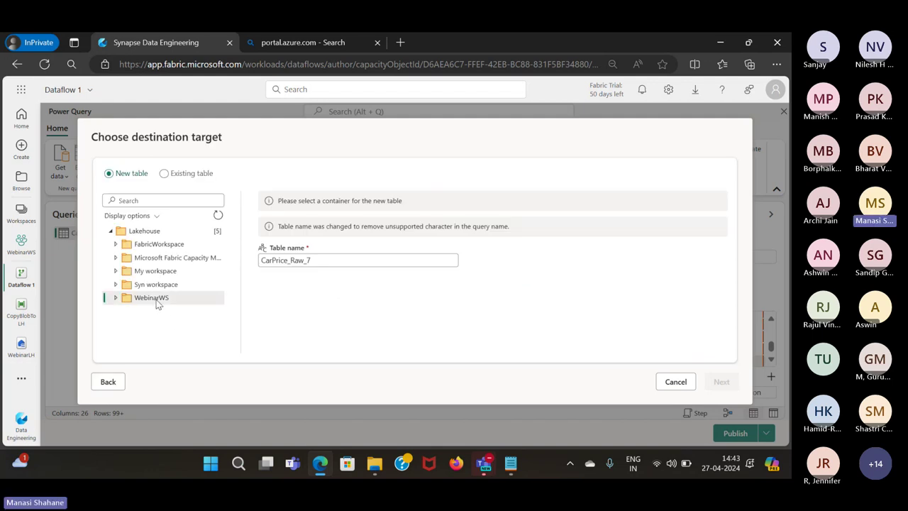
click(116, 299)
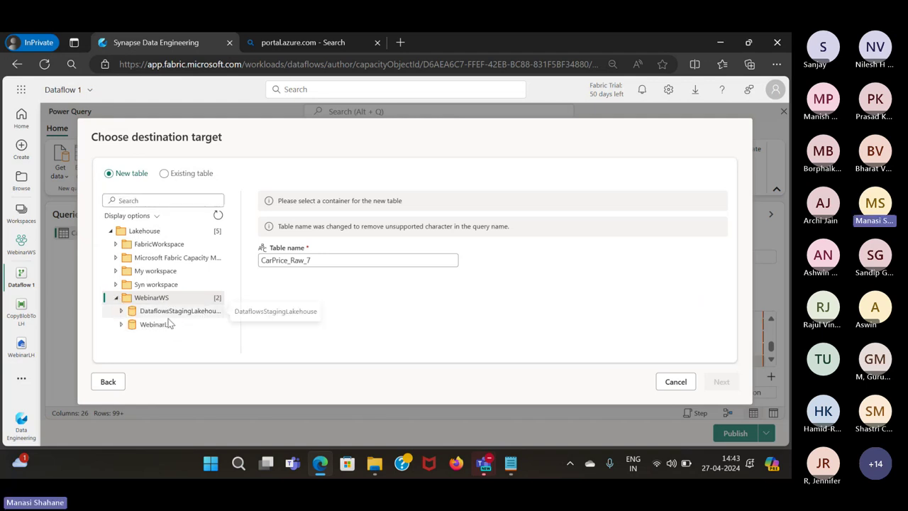
click(157, 324)
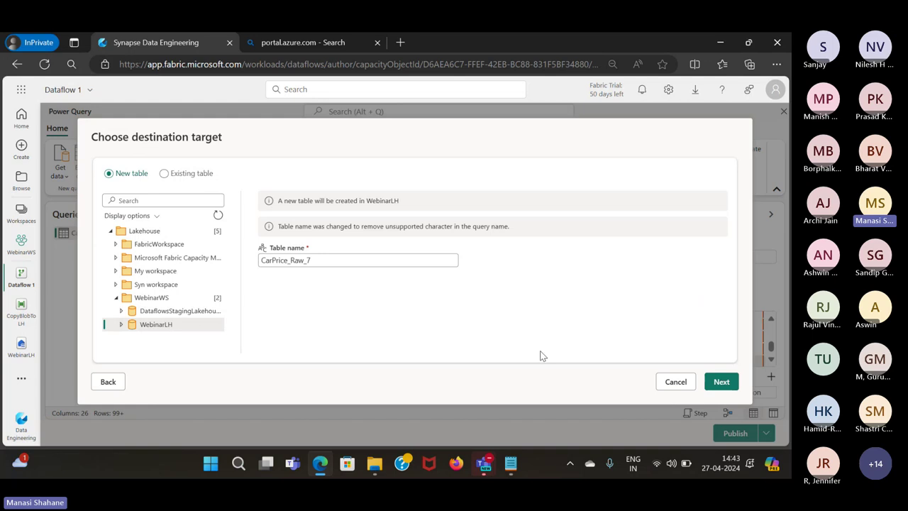
click(721, 382)
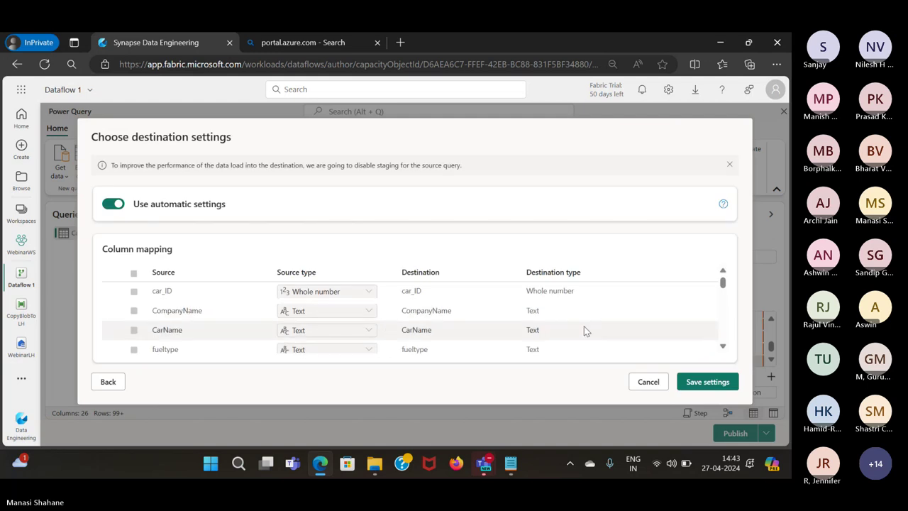
click(694, 389)
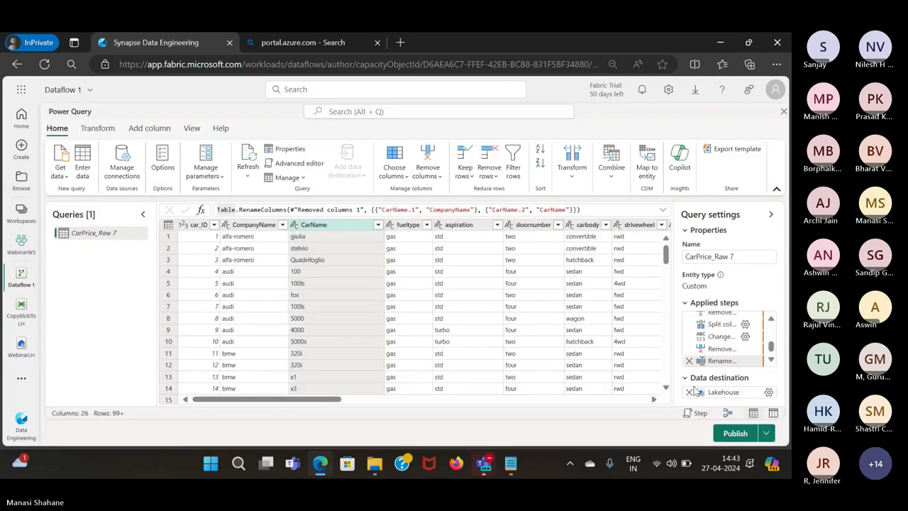
Publish Dataflow 1 and return to the WebinarWS workspace.
mouse_move(734, 395)
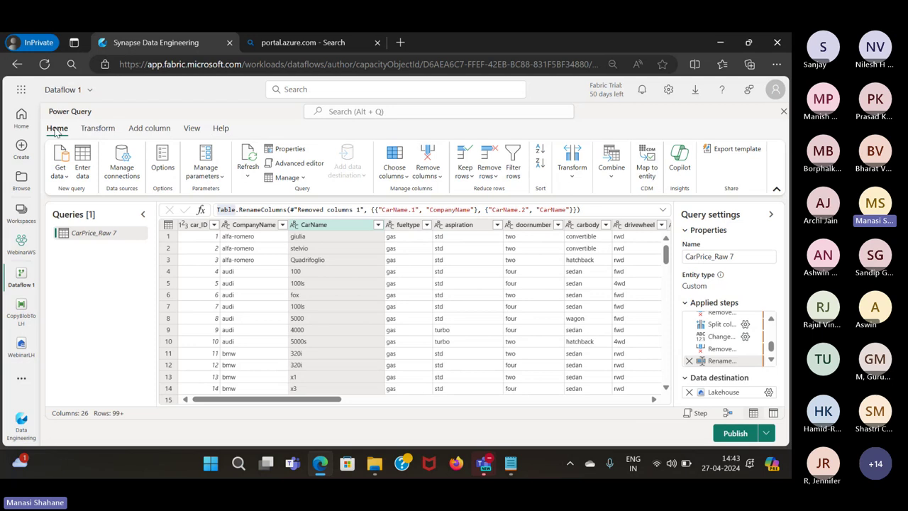
click(736, 434)
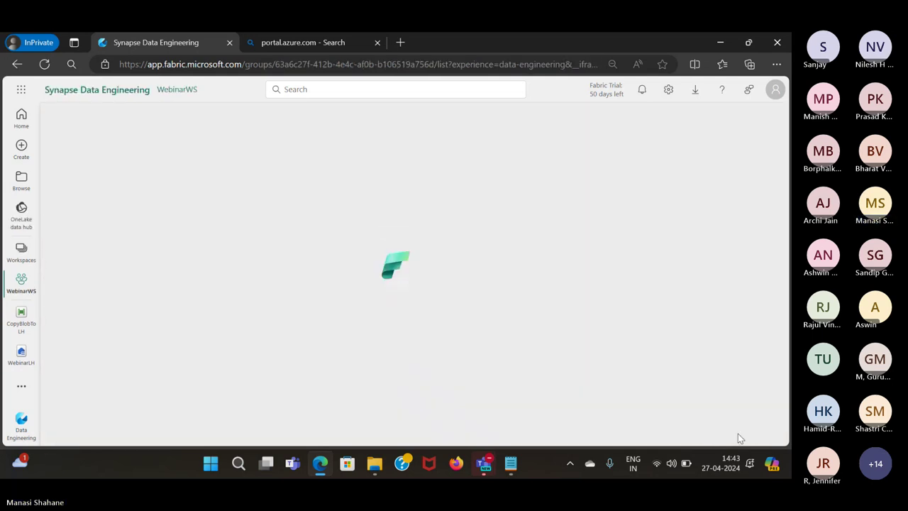
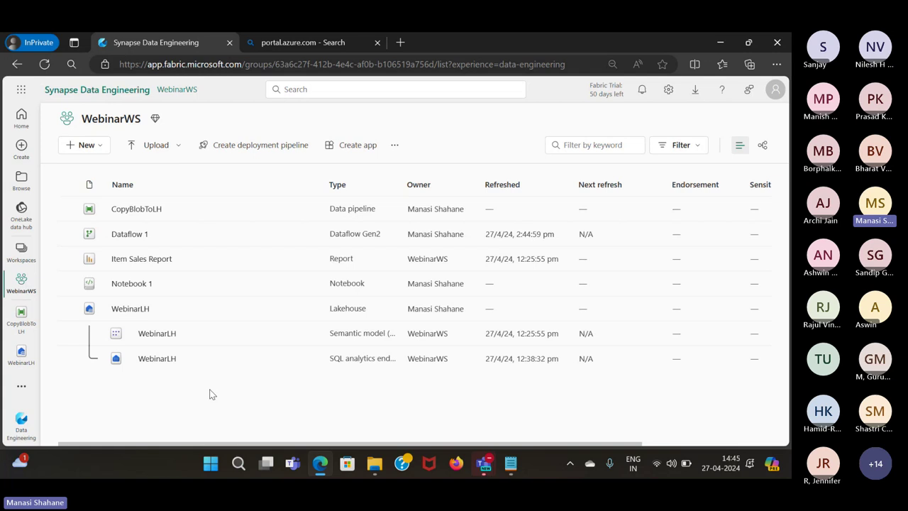
Search Bing for 'microsoft fabric license' and look over the licensing results.
click(267, 42)
click(420, 103)
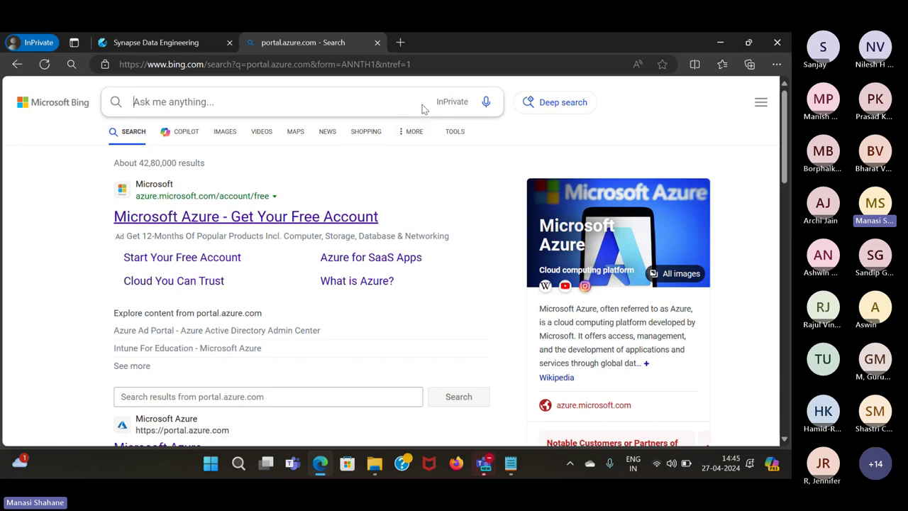
text(power)
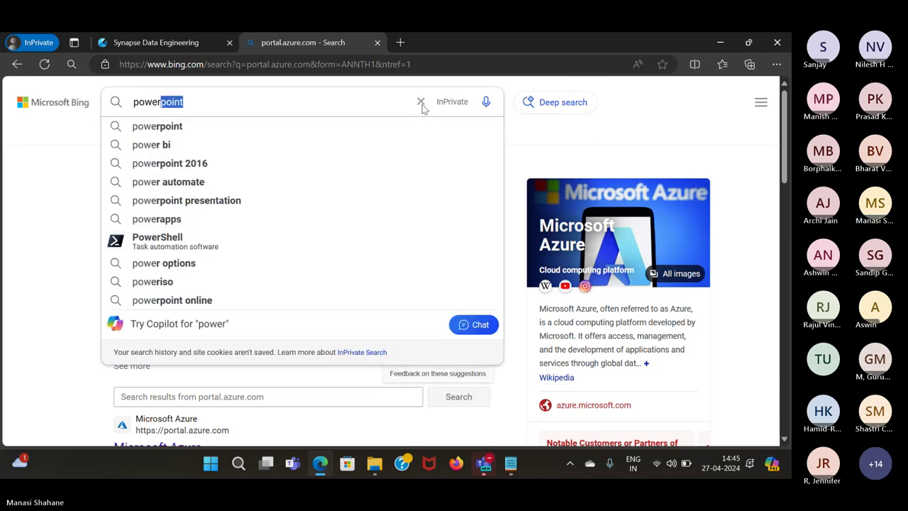
key(BackSpace)
key(BackSpace)
key(BackSpace)
key(BackSpace)
key(BackSpace)
key(BackSpace)
text(micros)
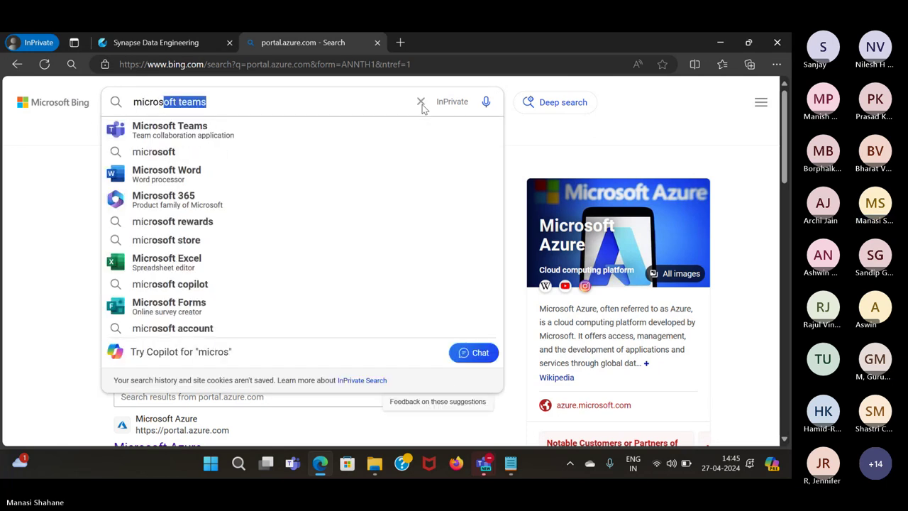
text(oft fabr)
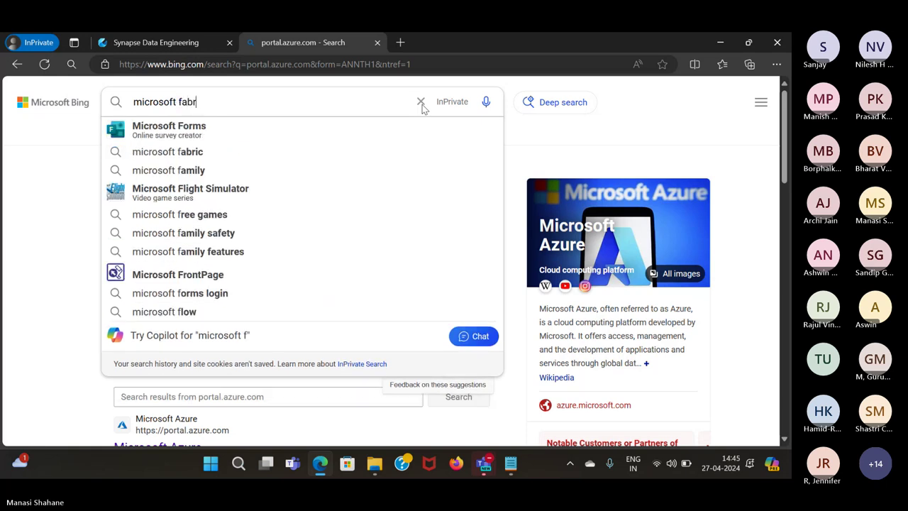
text(ic lice)
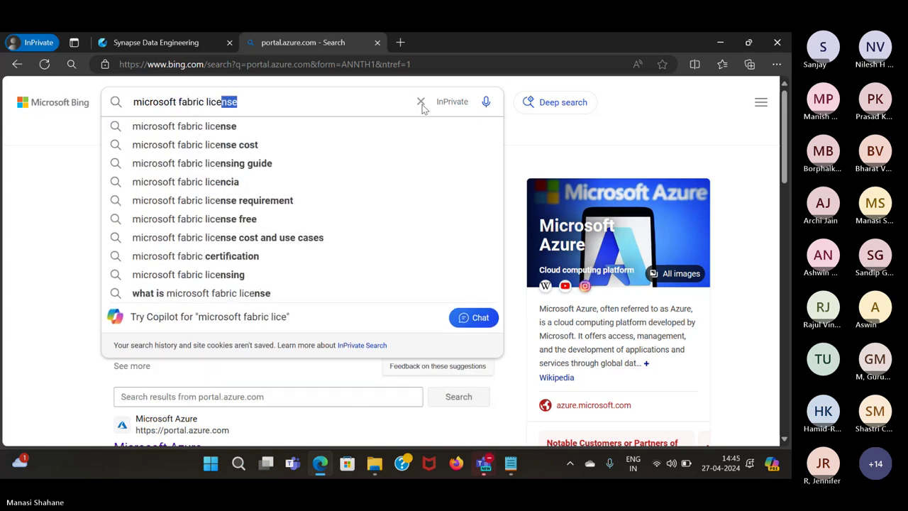
key(Return)
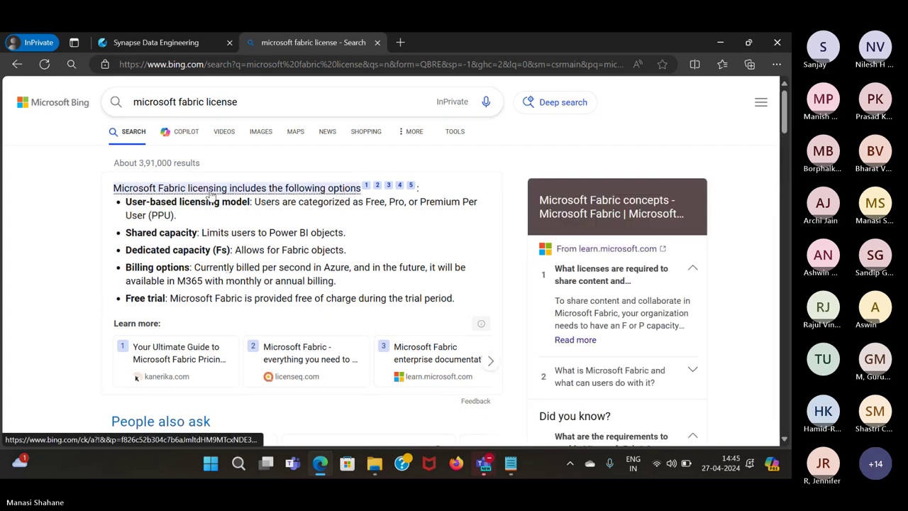
mouse_move(210, 196)
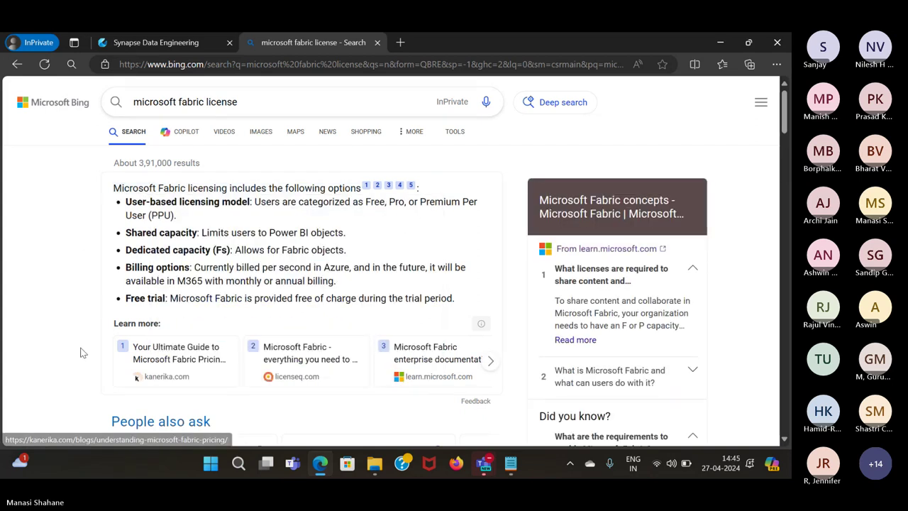
scroll(82, 352, down, 3)
scroll(81, 352, down, 3)
click(276, 321)
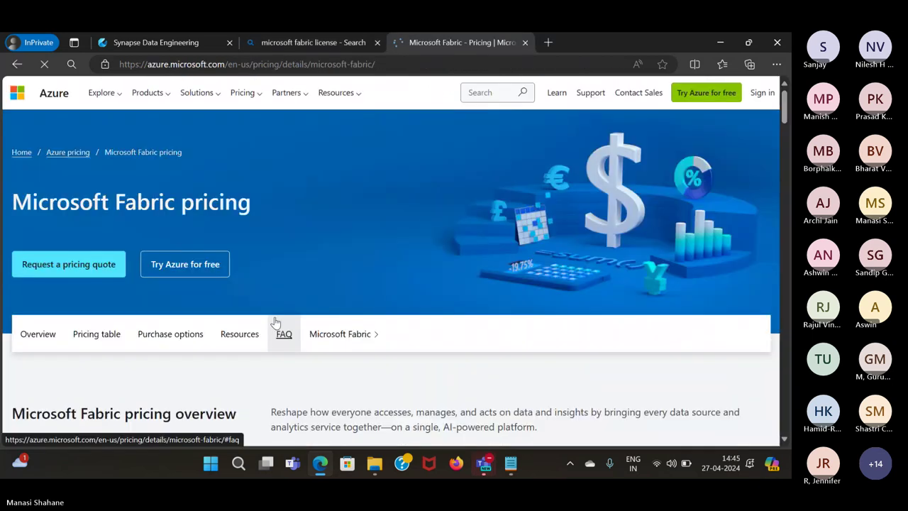
scroll(275, 323, down, 15)
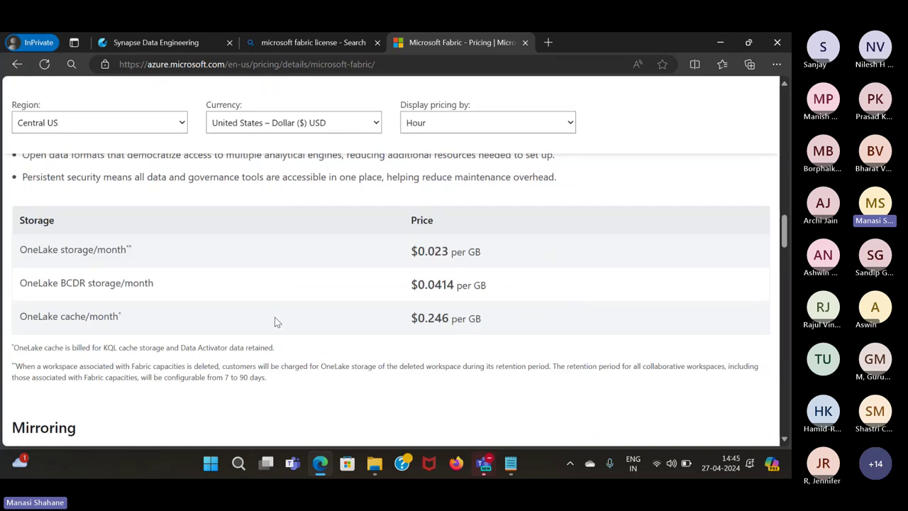
scroll(277, 321, down, 8)
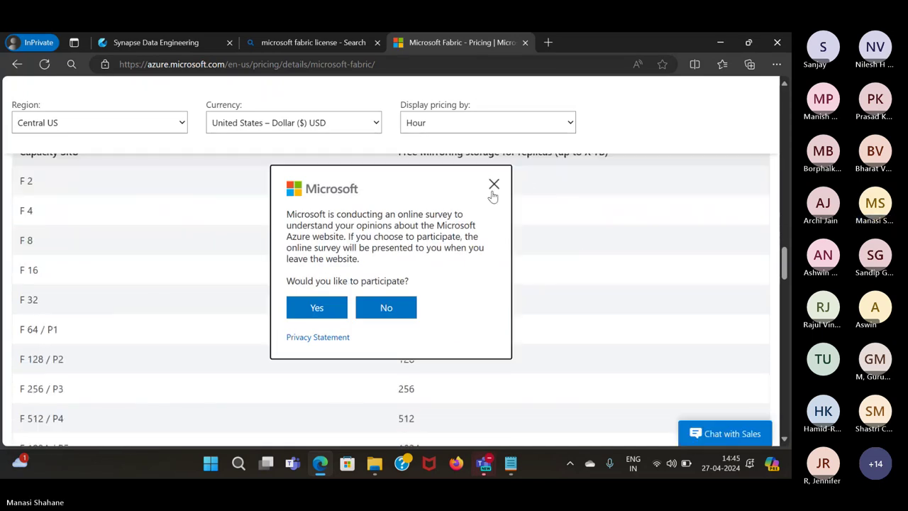
scroll(233, 314, down, 5)
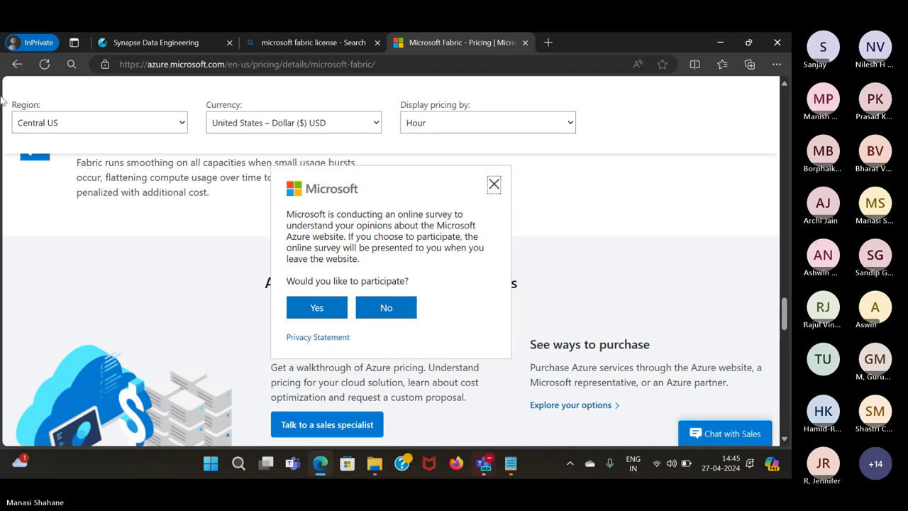
Replace the Fabric query with a Bing search for 'power bi license' showing Free, Pro and Premium.
click(16, 65)
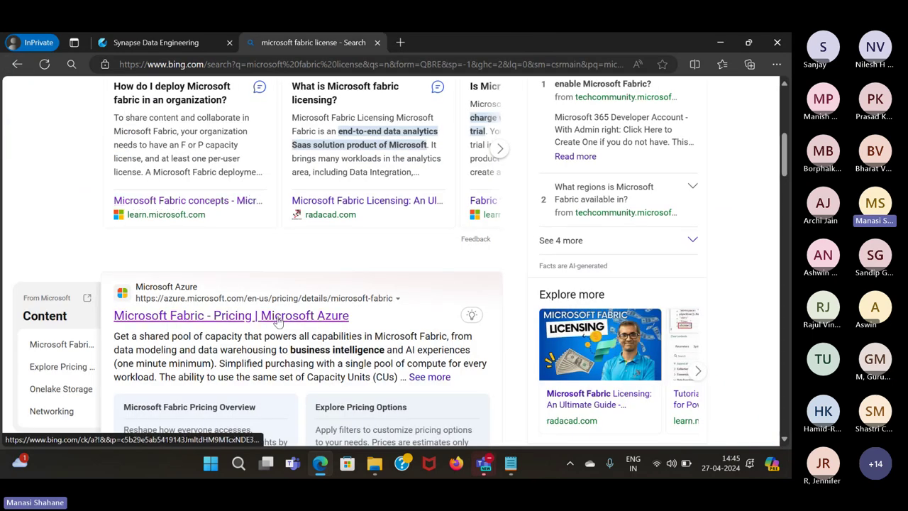
scroll(279, 321, down, 8)
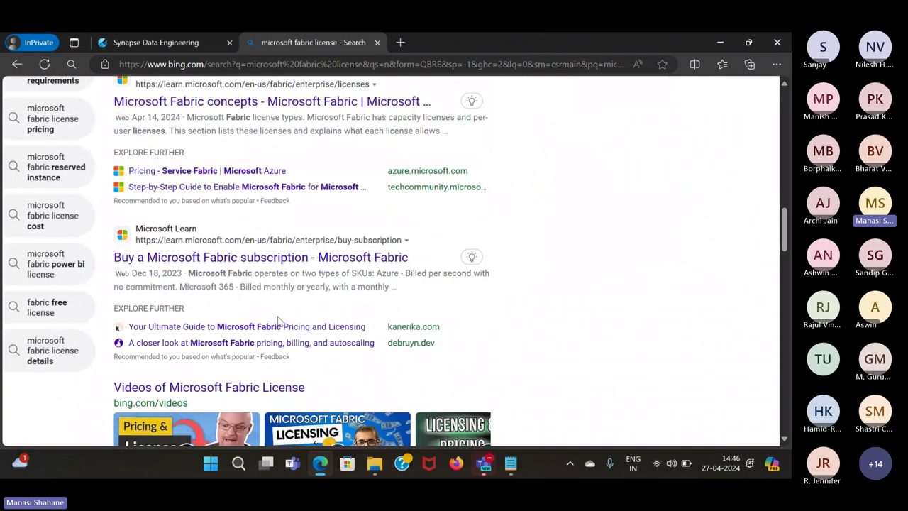
scroll(263, 263, up, 10)
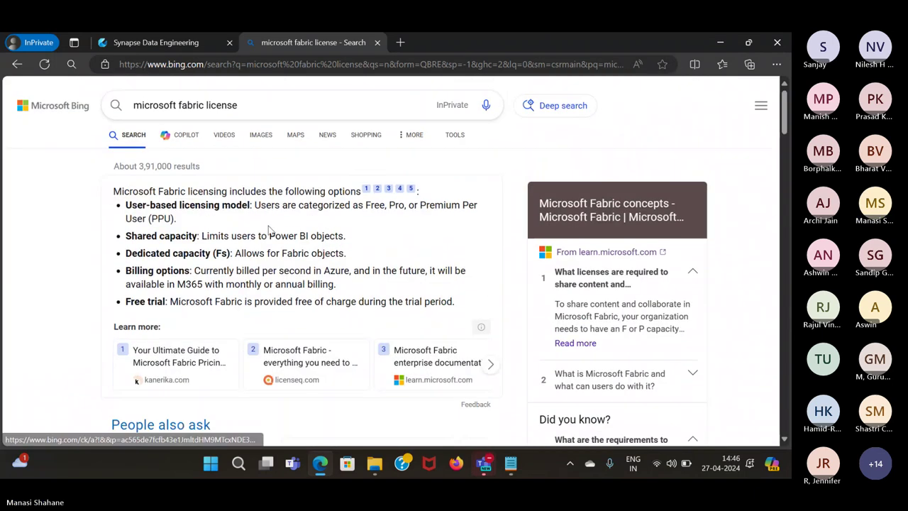
click(420, 101)
text(pow)
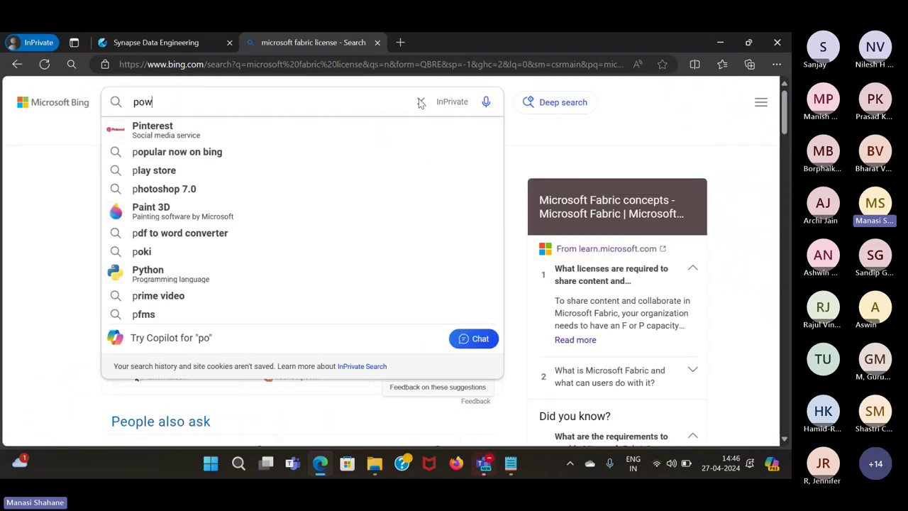
text(er bi lice)
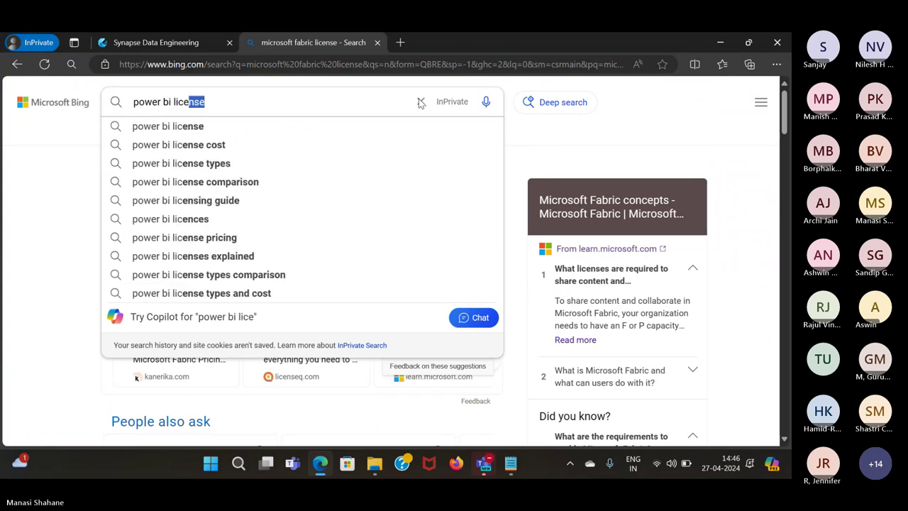
key(Return)
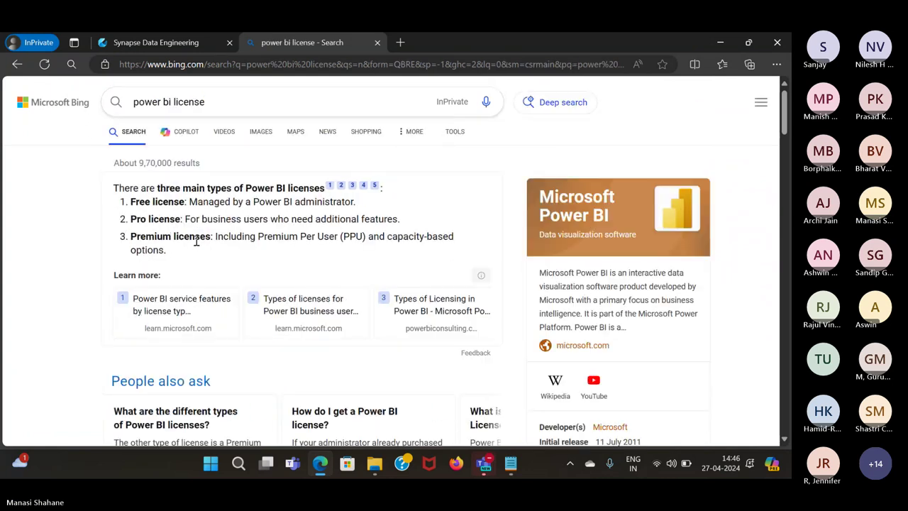
scroll(198, 318, down, 5)
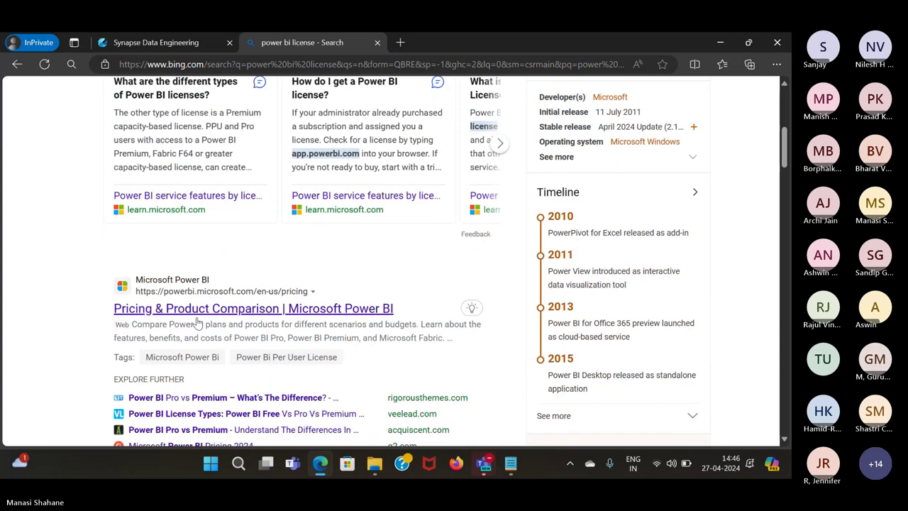
Open the Power BI pricing page and compare plan prices and model memory limits.
click(198, 321)
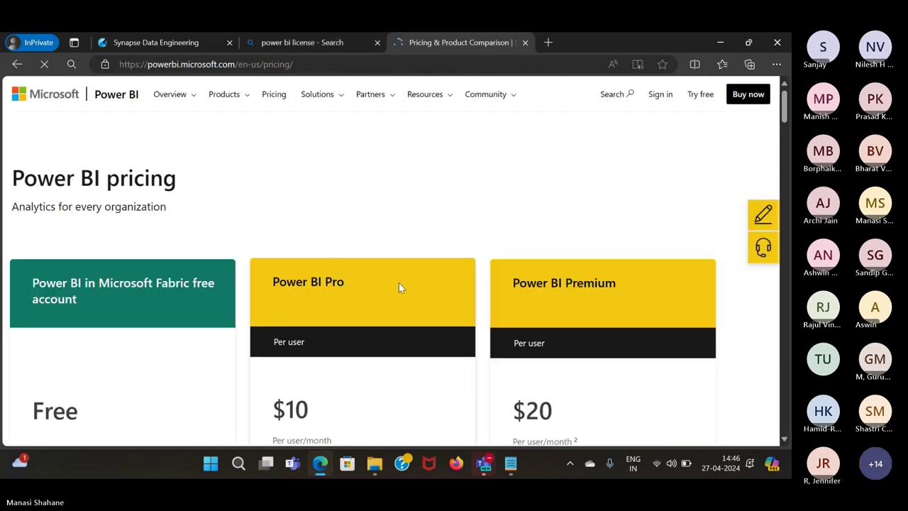
scroll(398, 284, down, 2)
scroll(399, 288, down, 15)
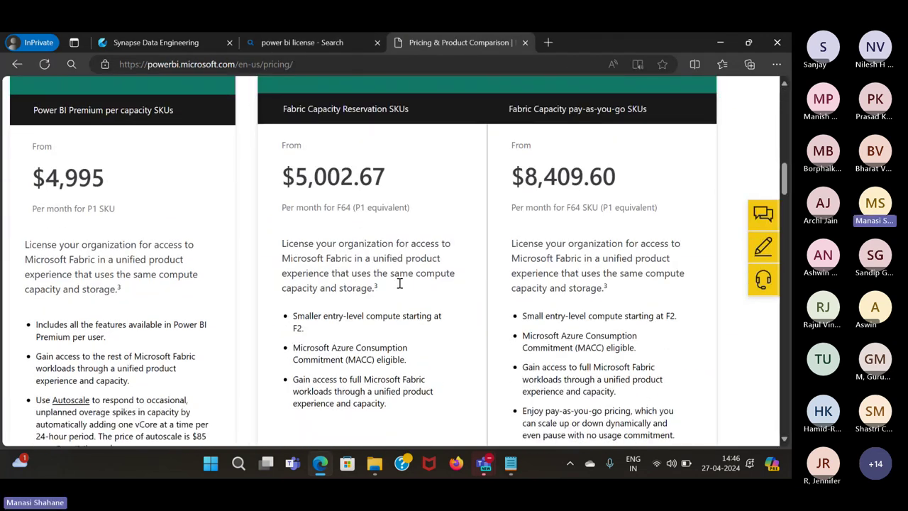
scroll(399, 287, down, 10)
scroll(398, 283, up, 1)
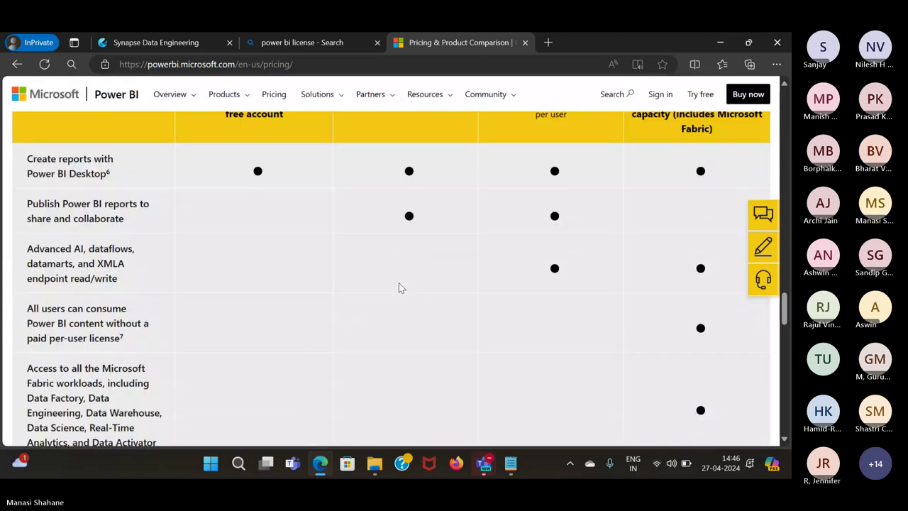
scroll(495, 248, up, 1)
scroll(495, 248, down, 5)
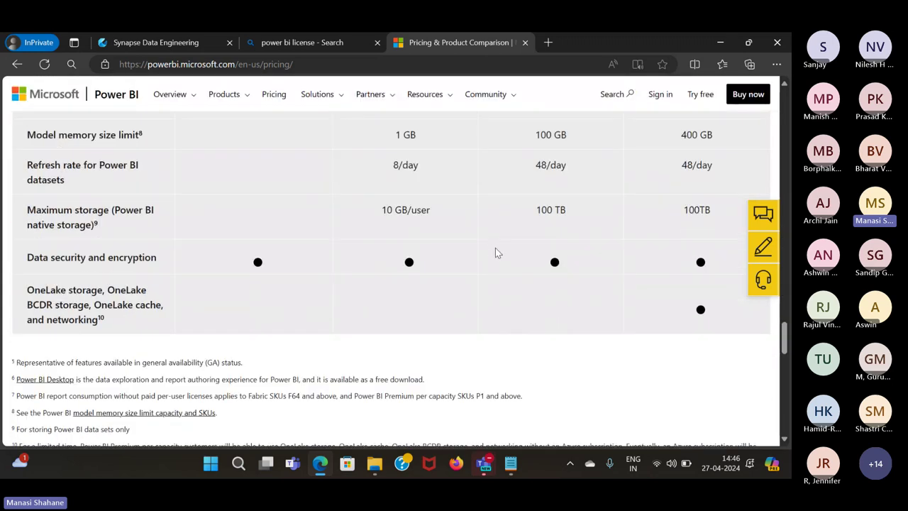
drag(399, 168, 750, 167)
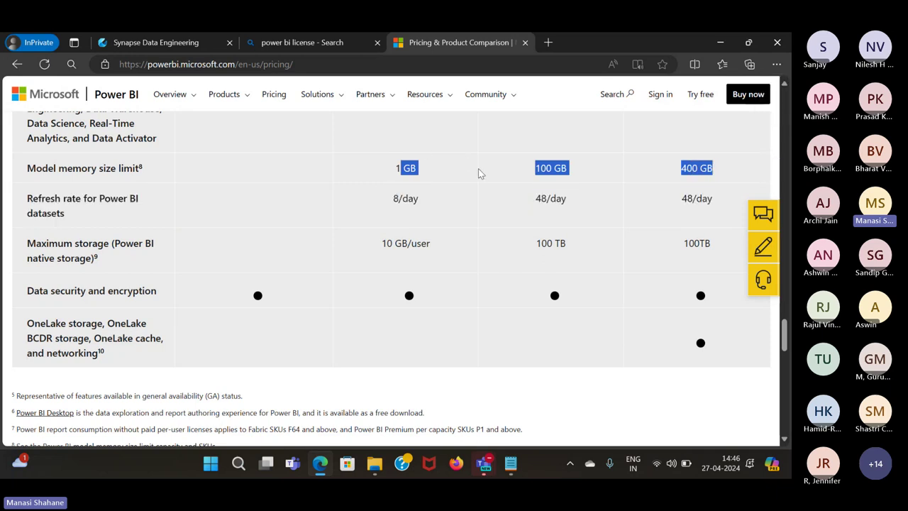
click(393, 167)
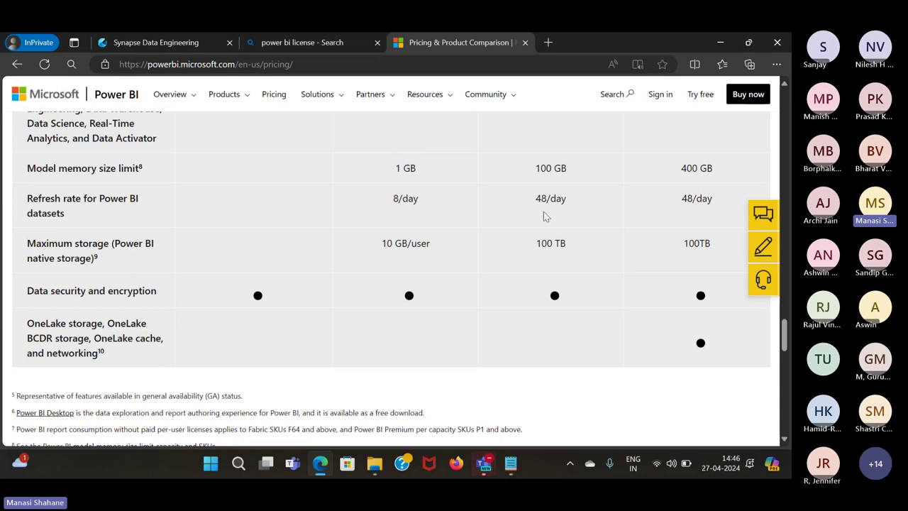
Finish reviewing the comparison table and return to the WebinarWS workspace.
scroll(545, 216, down, 5)
scroll(545, 216, up, 10)
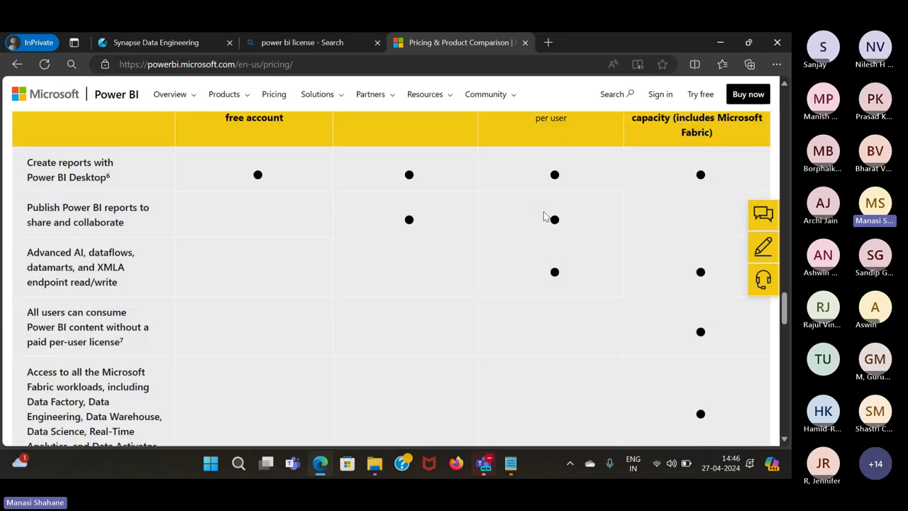
scroll(543, 212, down, 5)
scroll(544, 211, up, 15)
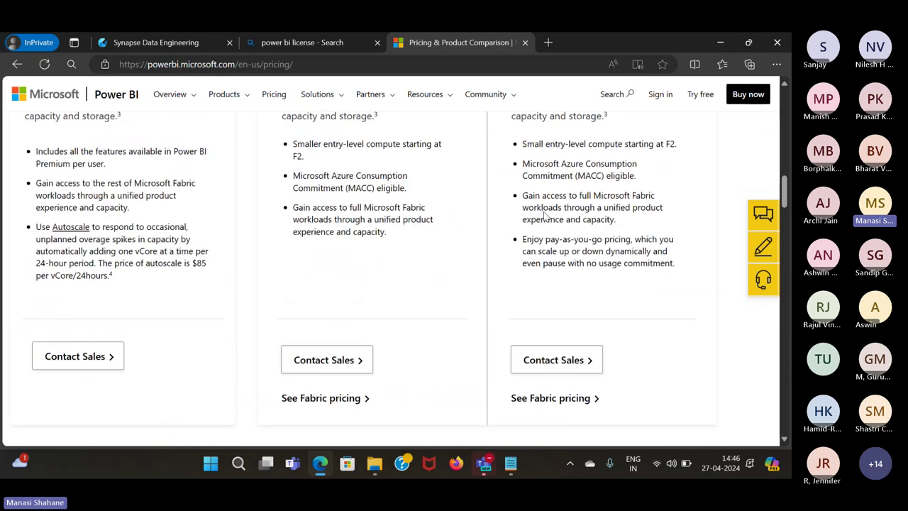
scroll(543, 211, up, 10)
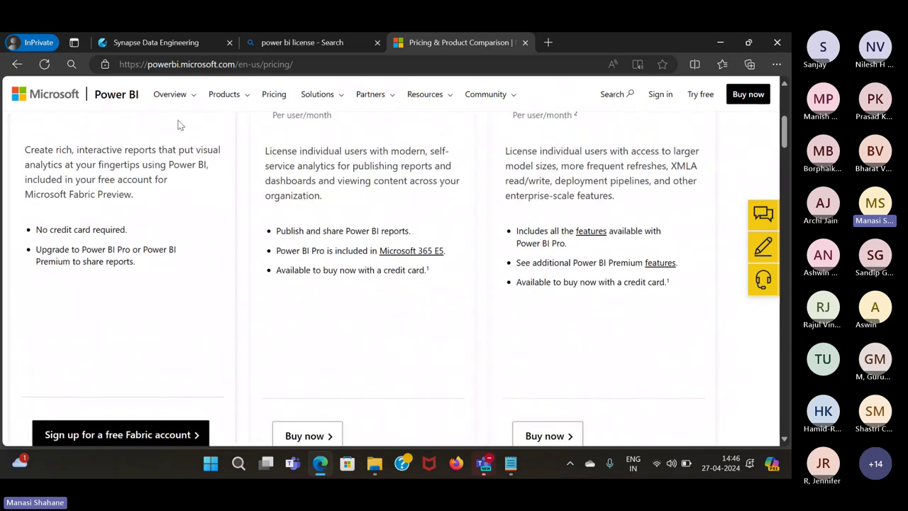
click(158, 42)
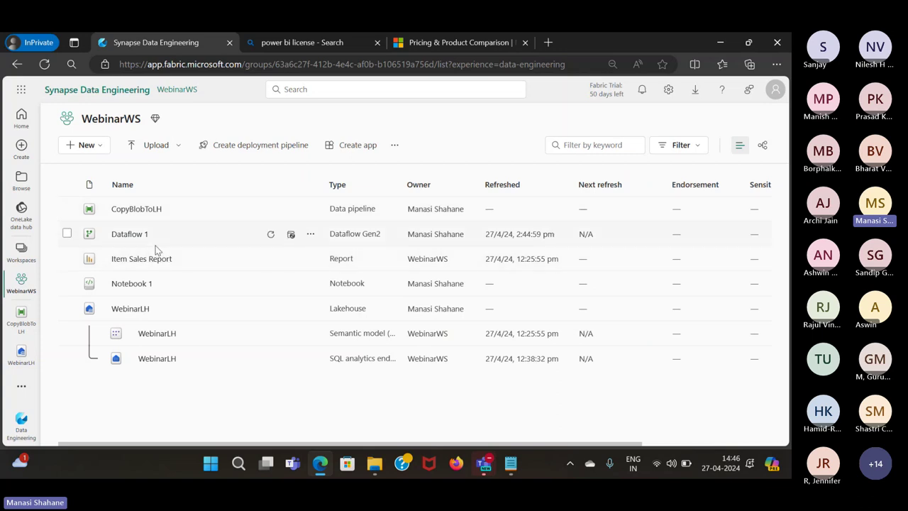
Open the WebinarLH lakehouse and refresh its Tables folder.
click(136, 308)
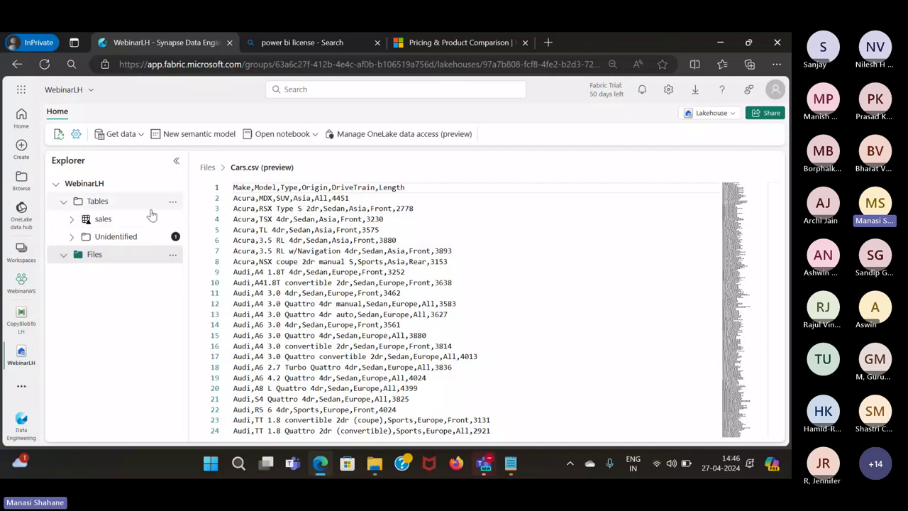
click(173, 202)
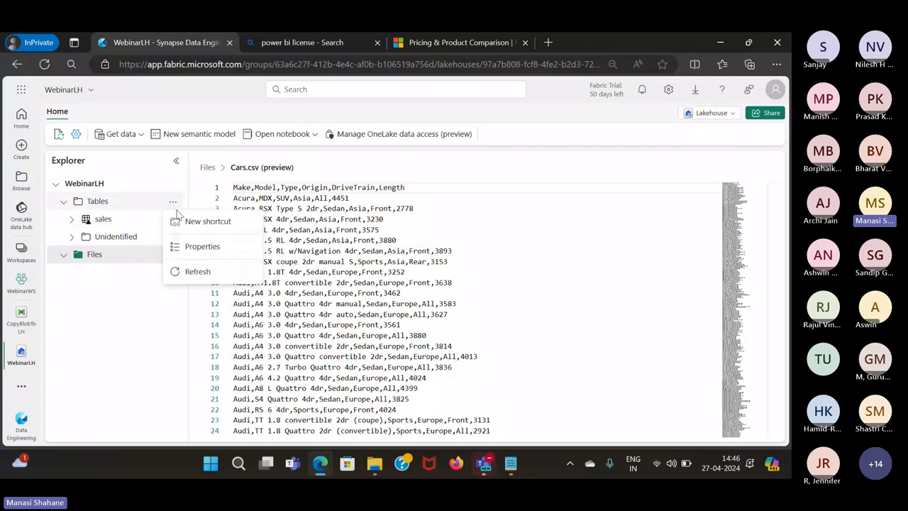
click(192, 272)
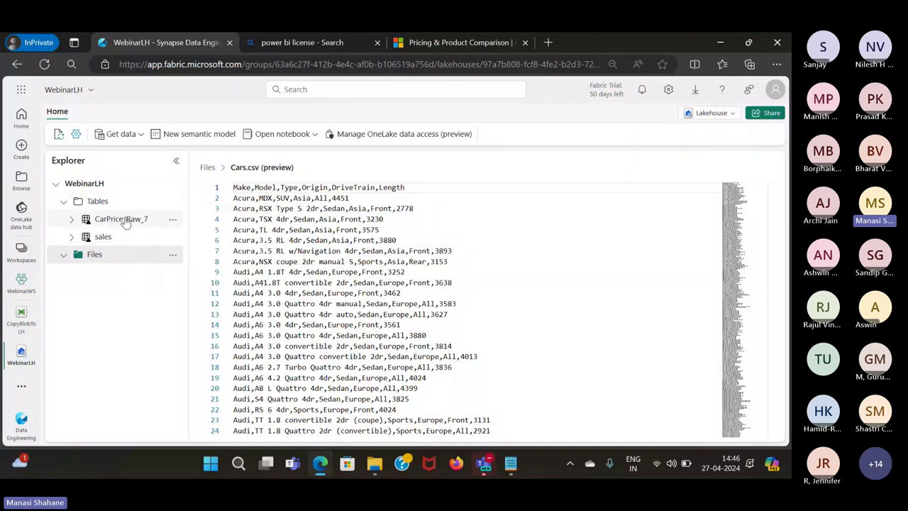
Preview the CarPrice_Raw_7 table, scanning across its 26 columns of 205 rows.
click(122, 220)
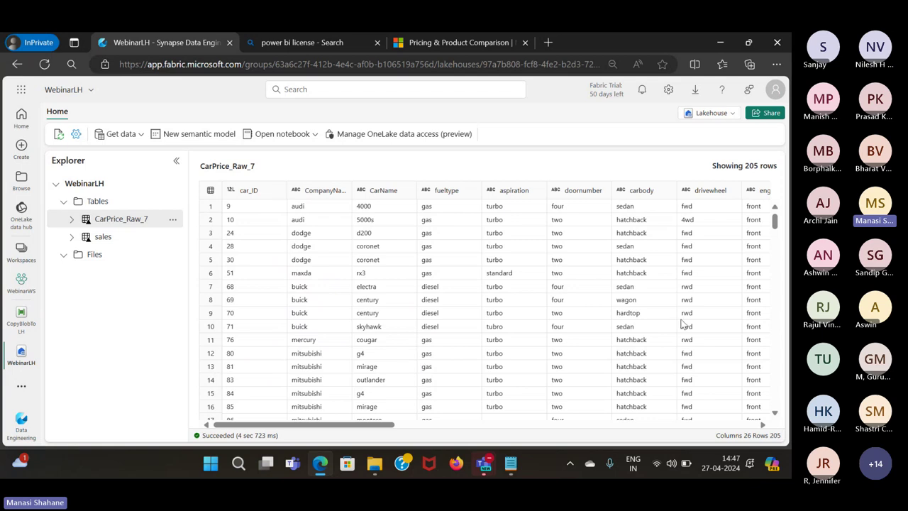
scroll(525, 338, right, 10)
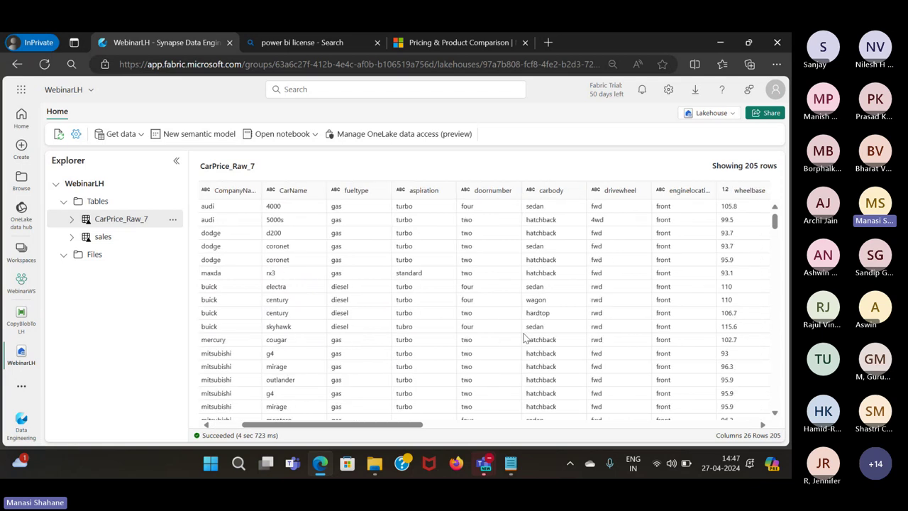
scroll(525, 339, right, 5)
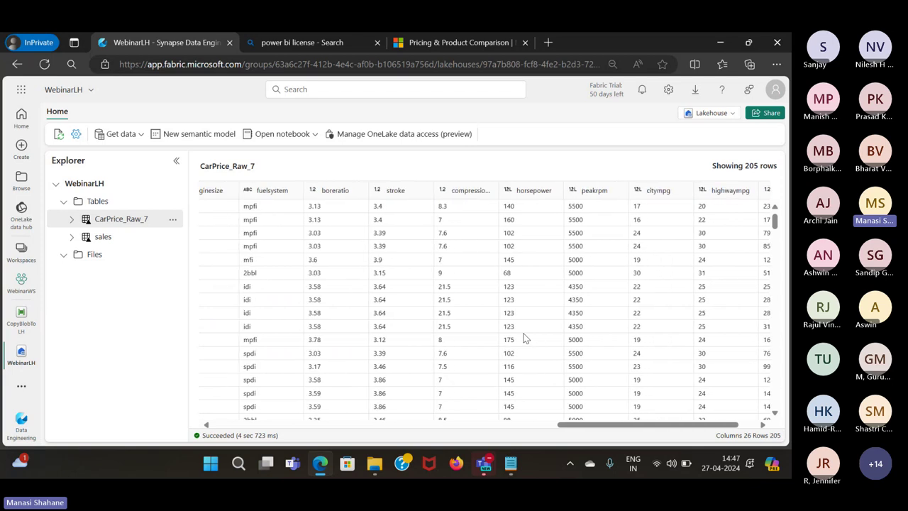
scroll(525, 339, left, 10)
scroll(525, 339, left, 5)
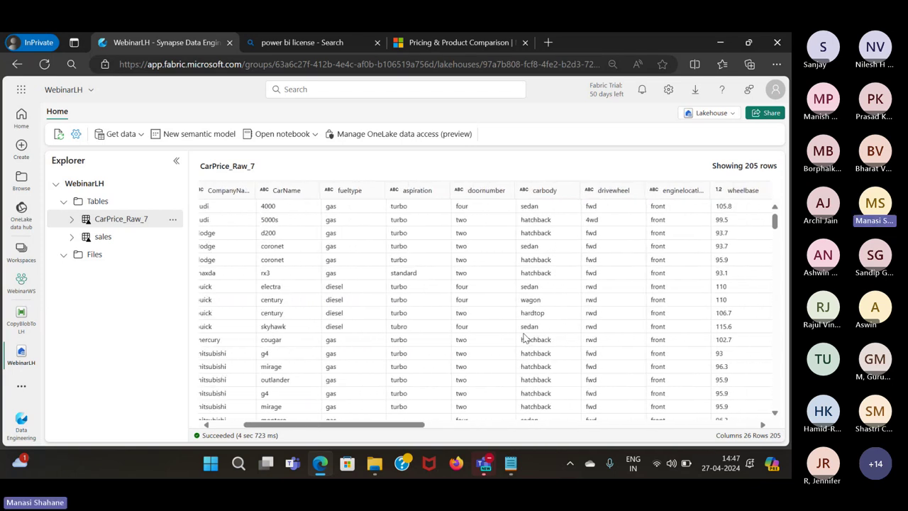
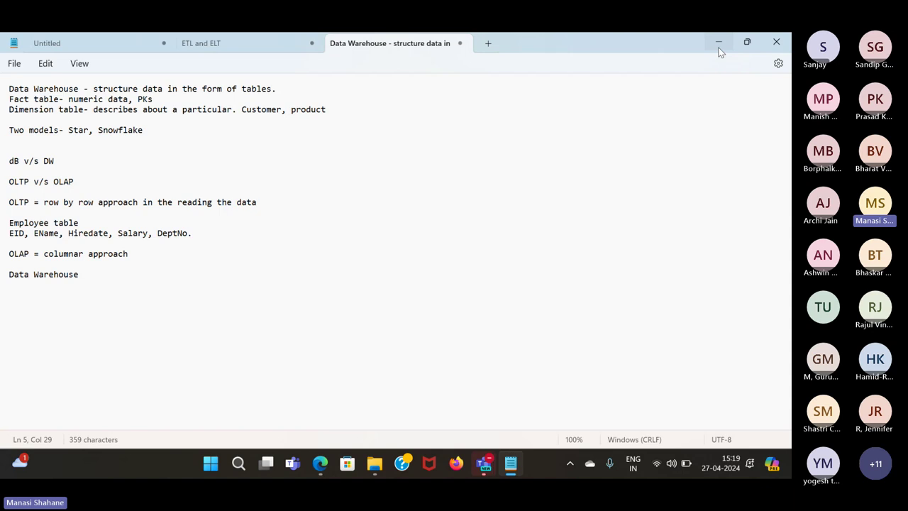
Start a new note line: 'SQL analytical Endpoint- read-only endpoint. DQL commands'.
click(92, 306)
key(Return)
text(SQL analy)
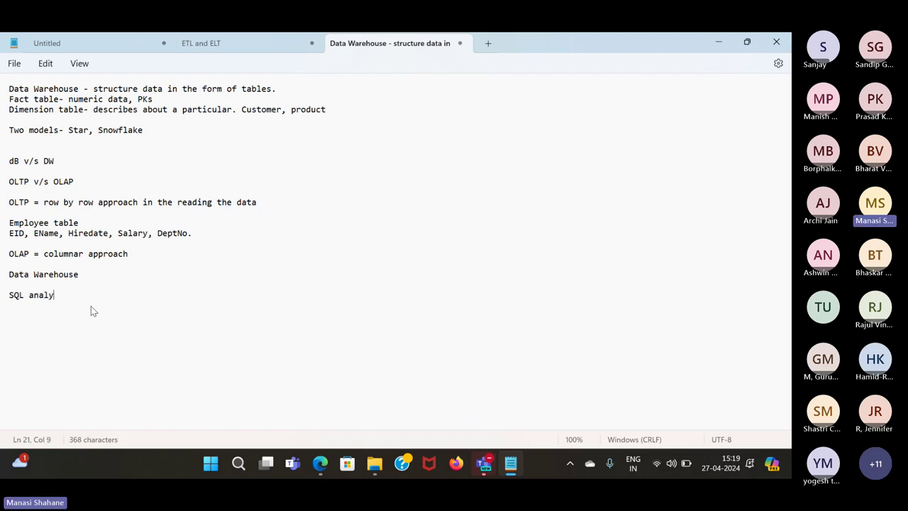
text(tical )
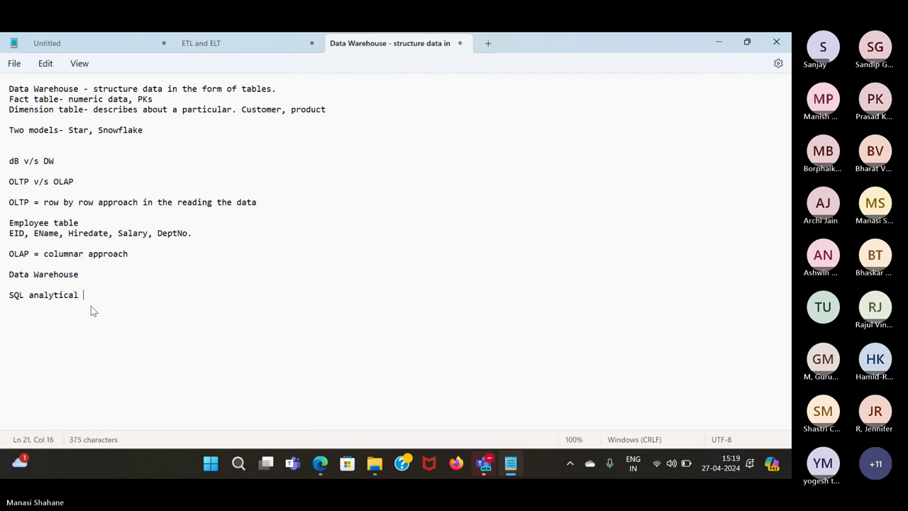
text(Endpoint)
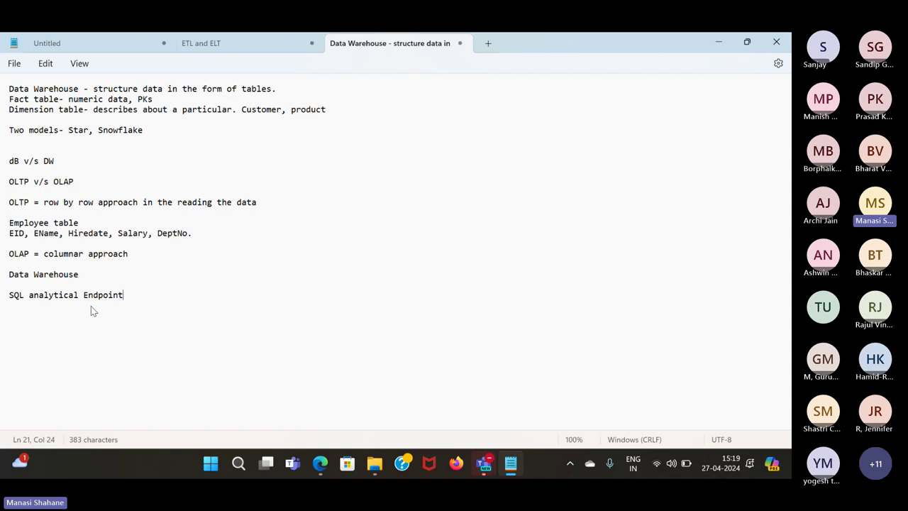
text(- re)
text(ad-only e)
text(ndpoint)
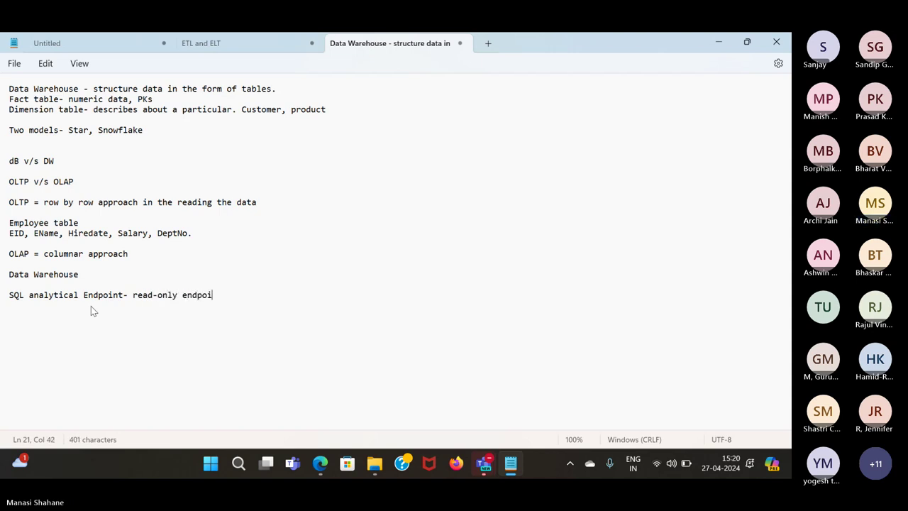
text(. )
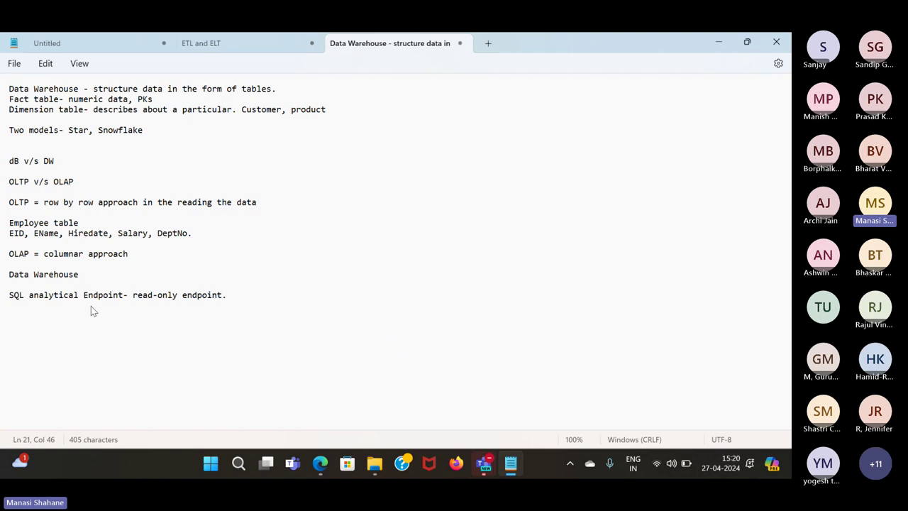
text(DQL commands)
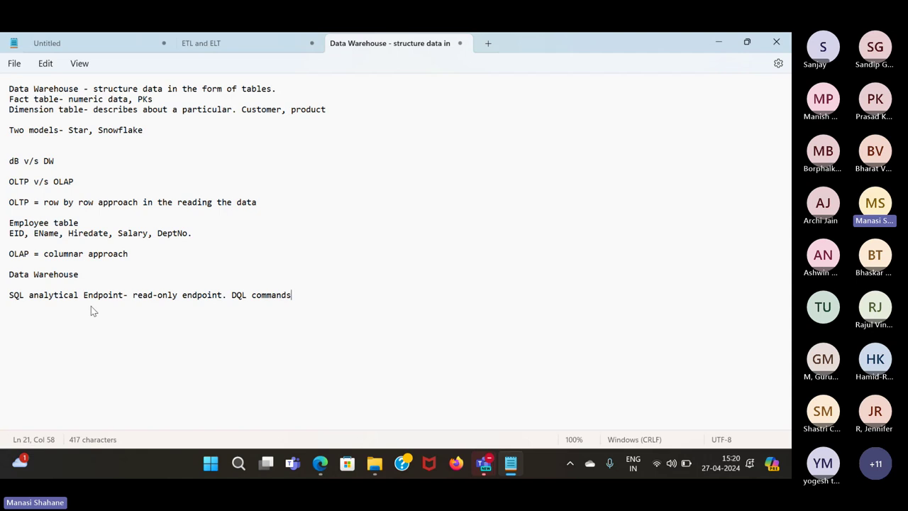
Finish the endpoint note saying it cannot perform DDL or DML writes, then add blank lines.
text(. )
text(C)
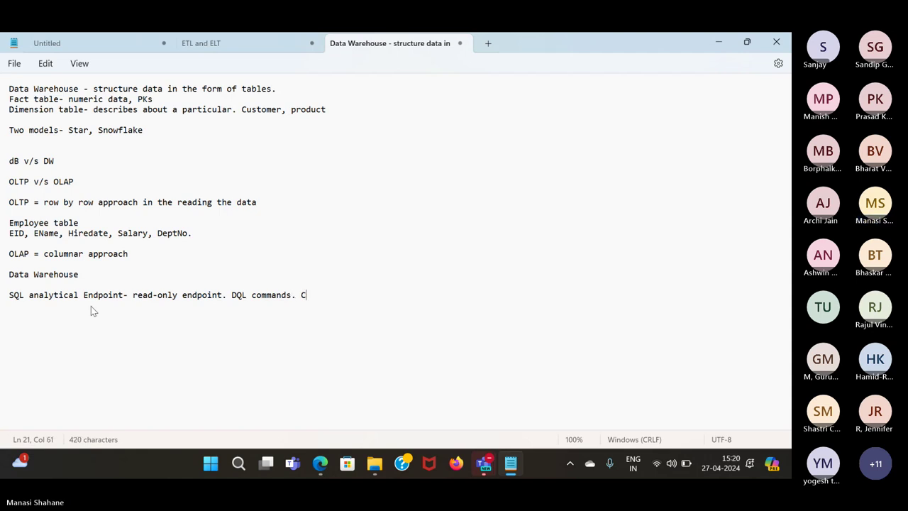
text(annot perform CRUD)
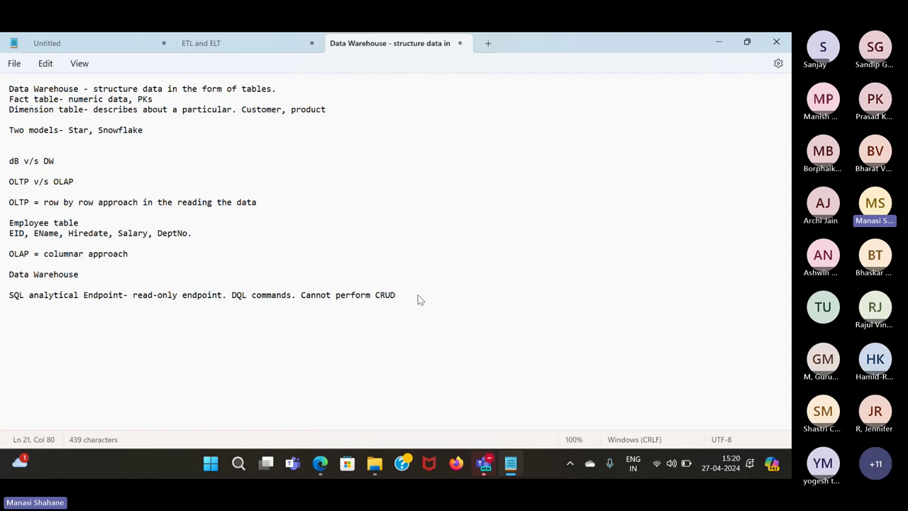
text( operatio)
key(BackSpace)
key(BackSpace)
key(BackSpace)
key(BackSpace)
key(BackSpace)
key(BackSpace)
key(BackSpace)
key(BackSpace)
key(BackSpace)
key(BackSpace)
key(BackSpace)
key(BackSpace)
key(BackSpace)
text(DDL.DML)
key(BackSpace)
key(BackSpace)
key(BackSpace)
key(BackSpace)
text(,)
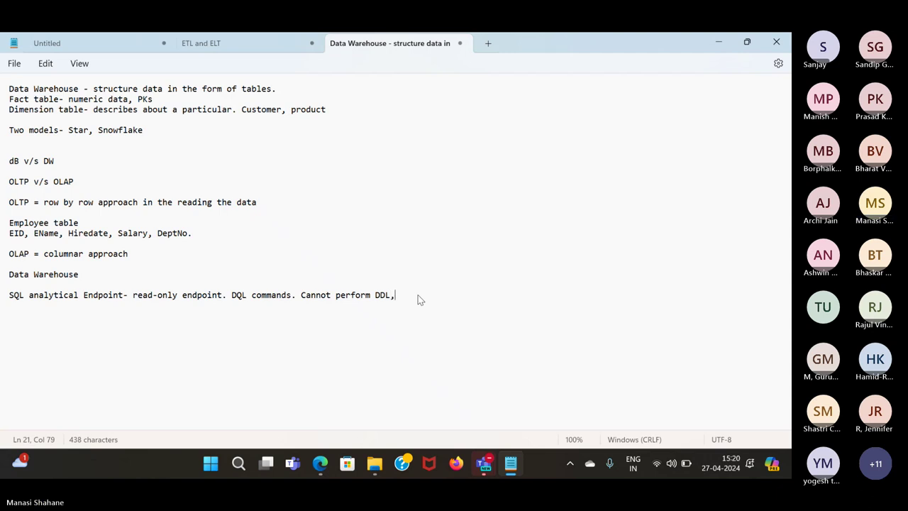
click(370, 300)
key(BackSpace)
key(BackSpace)
key(BackSpace)
key(BackSpace)
key(BackSpace)
key(BackSpace)
key(BackSpace)
text(write)
click(403, 294)
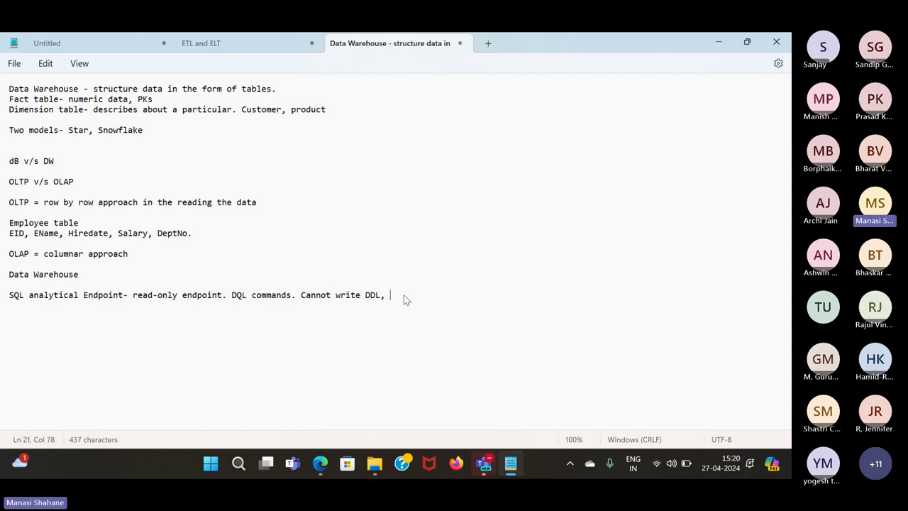
text(DML)
key(Return)
key(Return)
key(Return)
Type 'Warehouse in Microsoft Fabric- Create, Analyze, Query, Monitor, data modeling,' on the new line.
text(Warehouse)
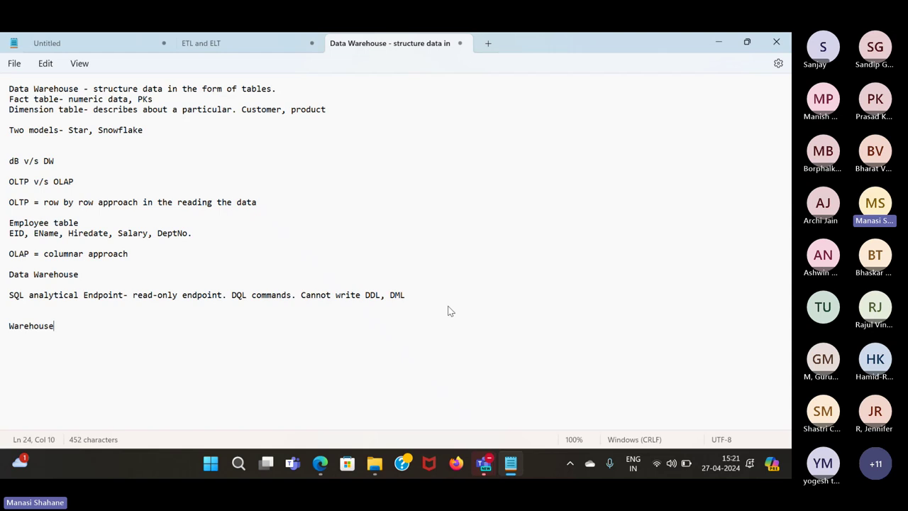
text( in Microsoft Fabric)
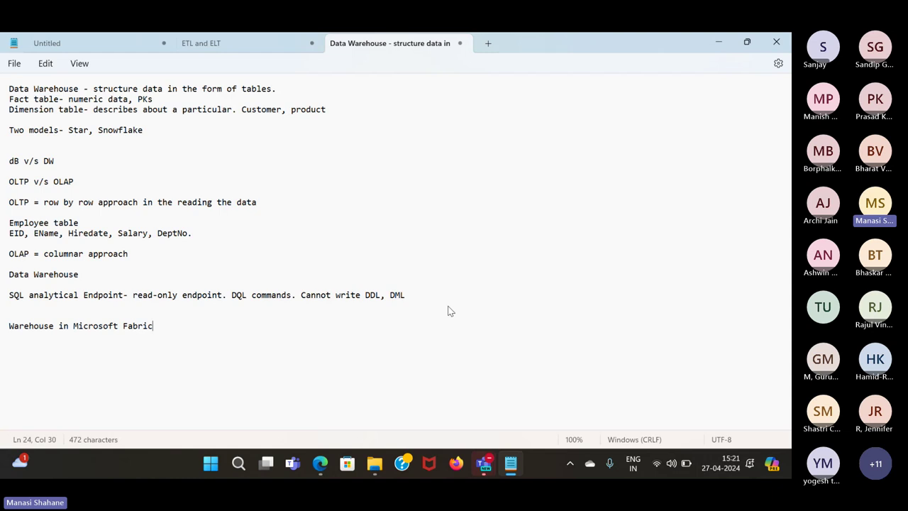
text(- Create, A)
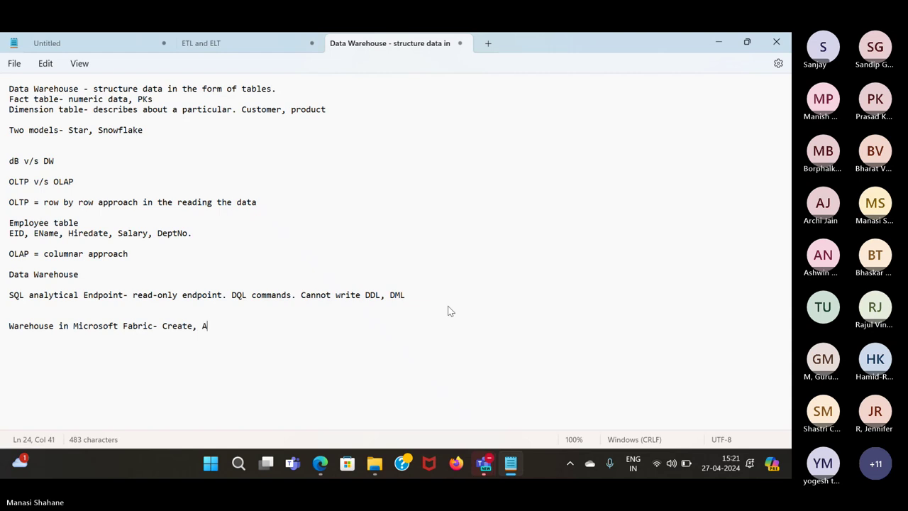
text(nalyze)
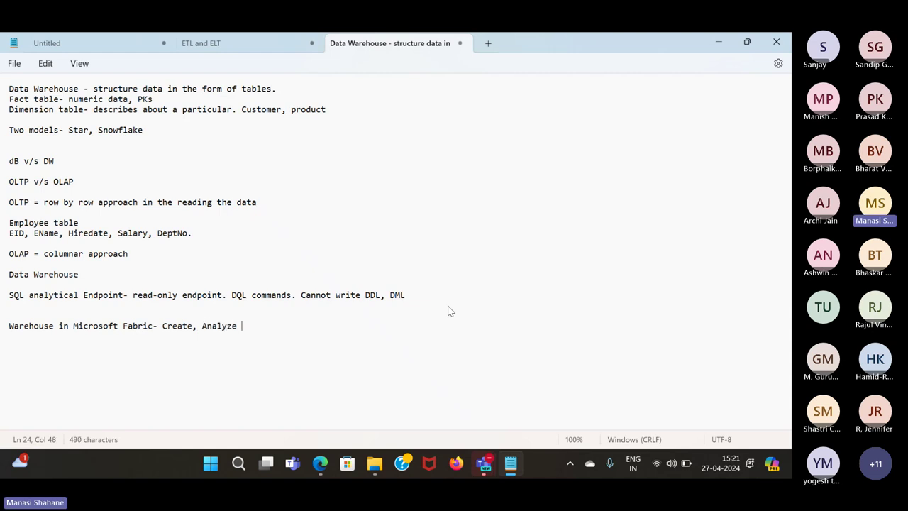
key(BackSpace)
text(, QUery)
key(BackSpace)
key(BackSpace)
key(BackSpace)
key(BackSpace)
text(uery, Monitor)
text(, data m)
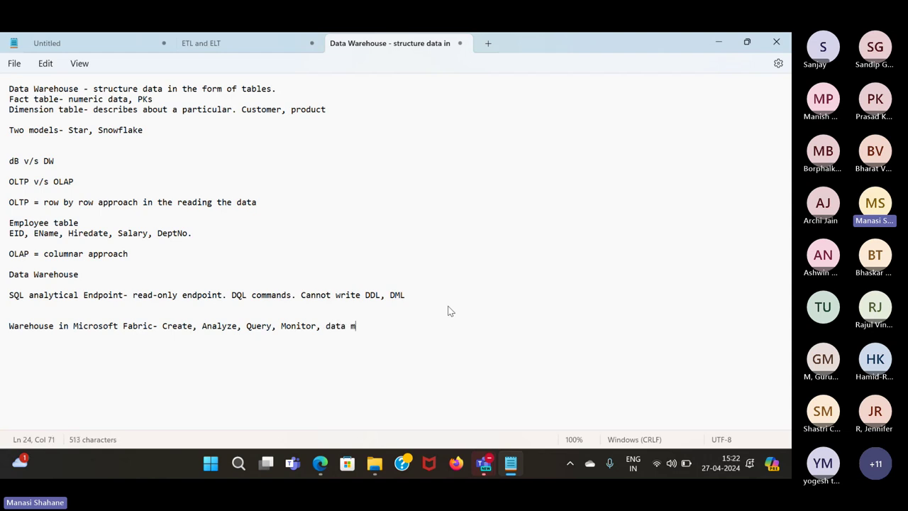
text(odeling,)
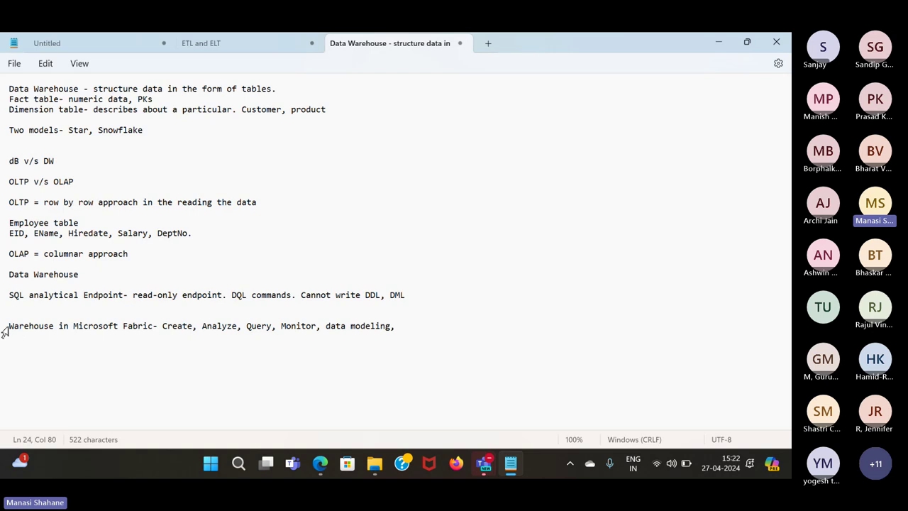
drag(8, 326, 53, 329)
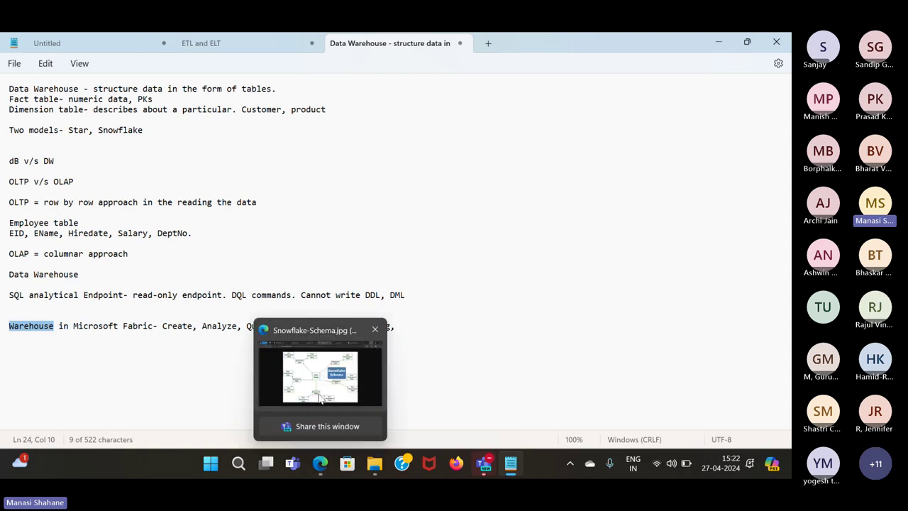
Close the star and snowflake schema image and search tabs in Edge, returning to WebinarLH.
click(320, 463)
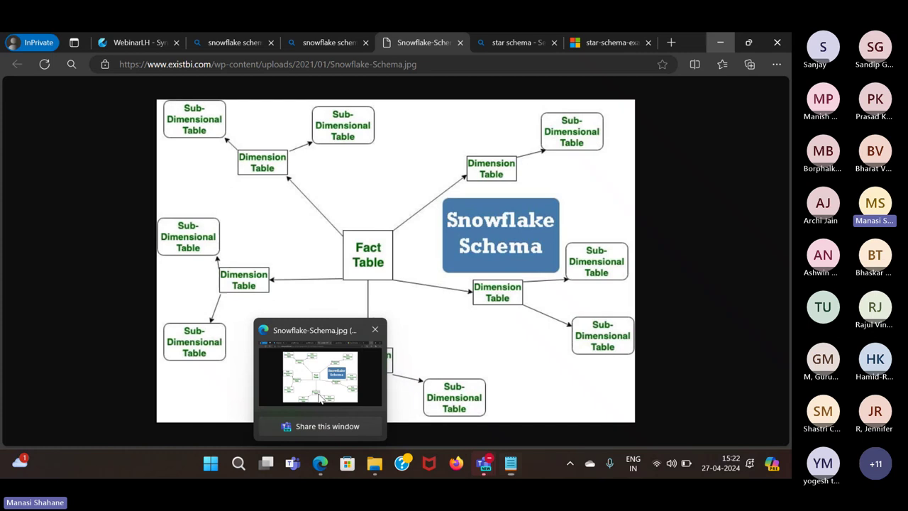
click(647, 43)
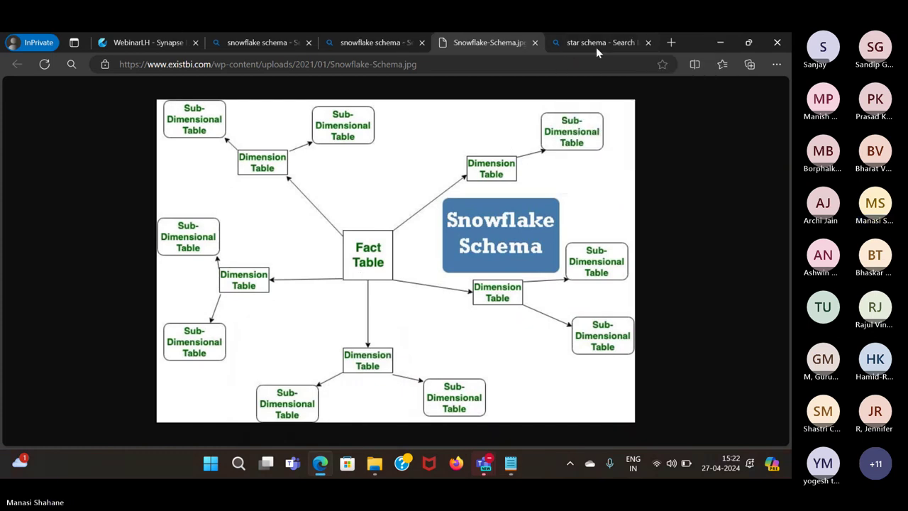
click(647, 43)
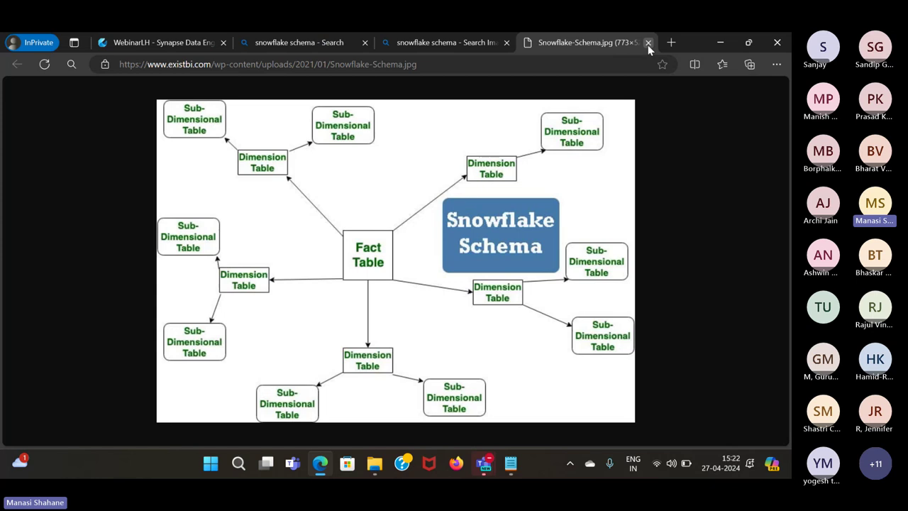
click(647, 42)
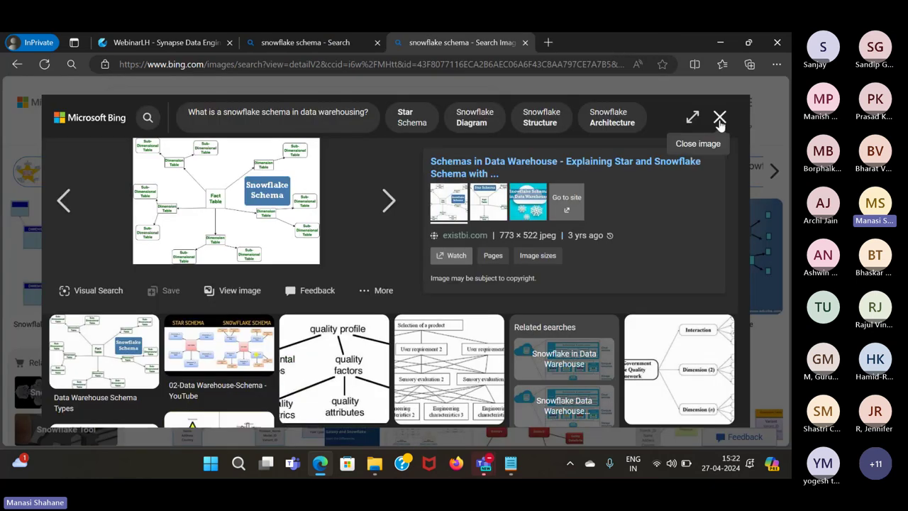
click(719, 121)
click(525, 43)
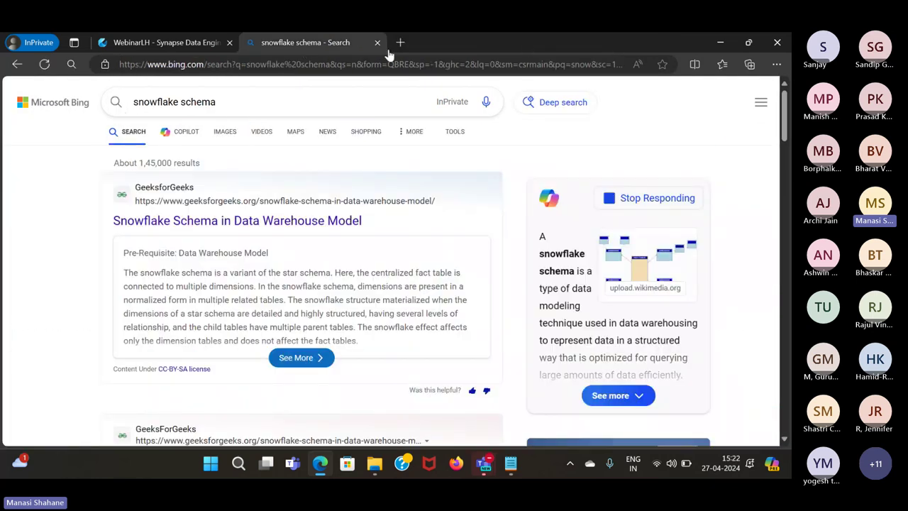
click(130, 41)
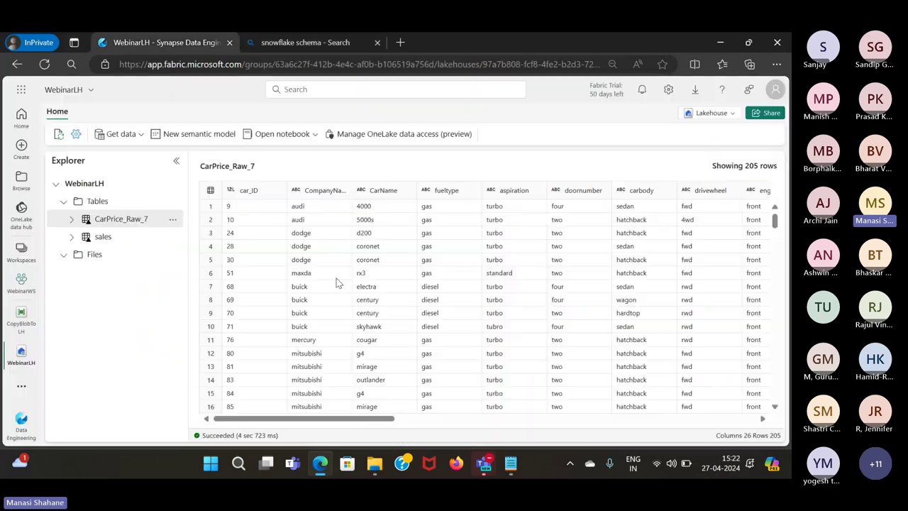
In the WebinarWS workspace, start a new Warehouse and name it WebinarWH.
click(21, 249)
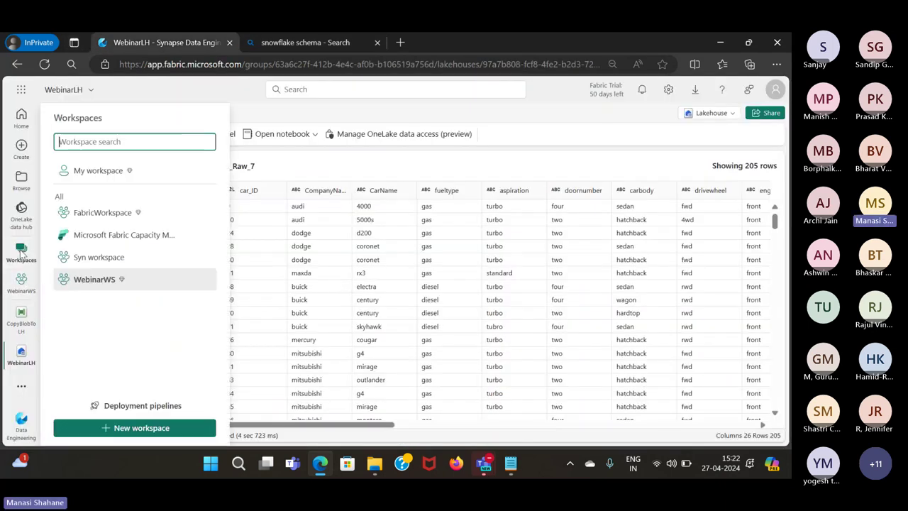
click(104, 279)
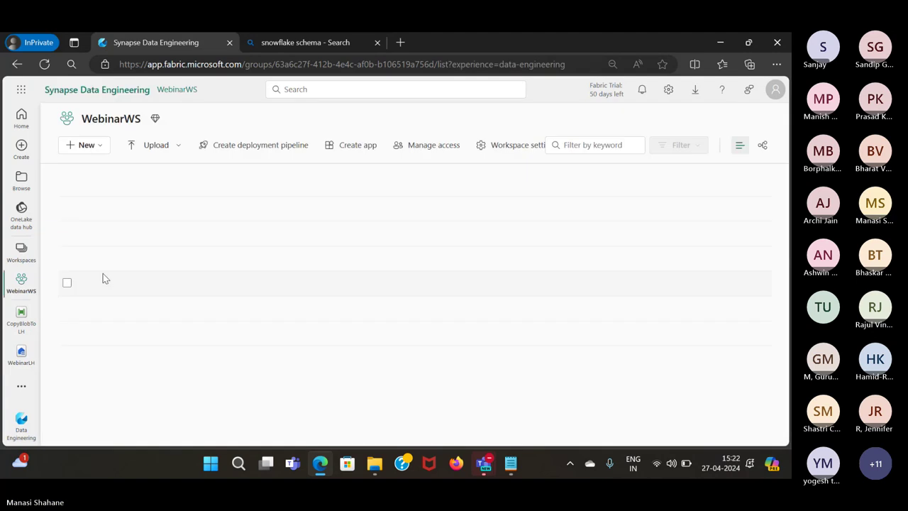
click(85, 145)
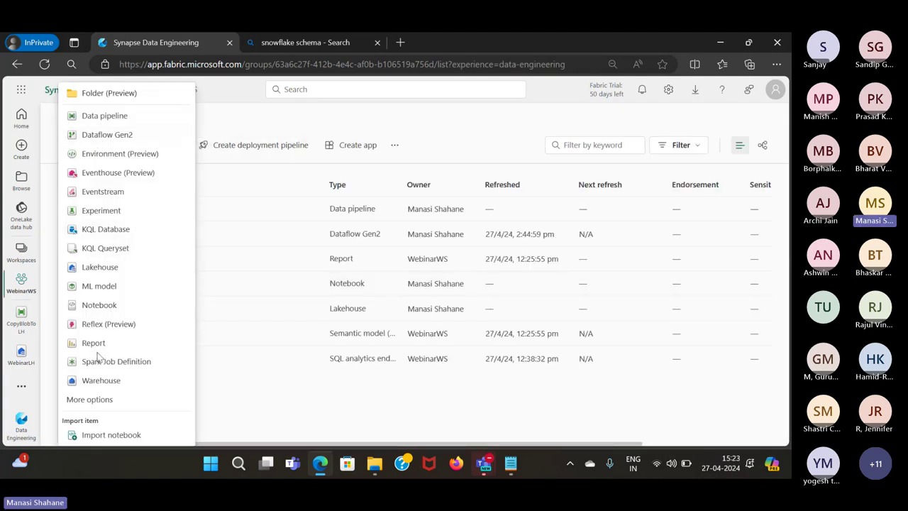
click(98, 383)
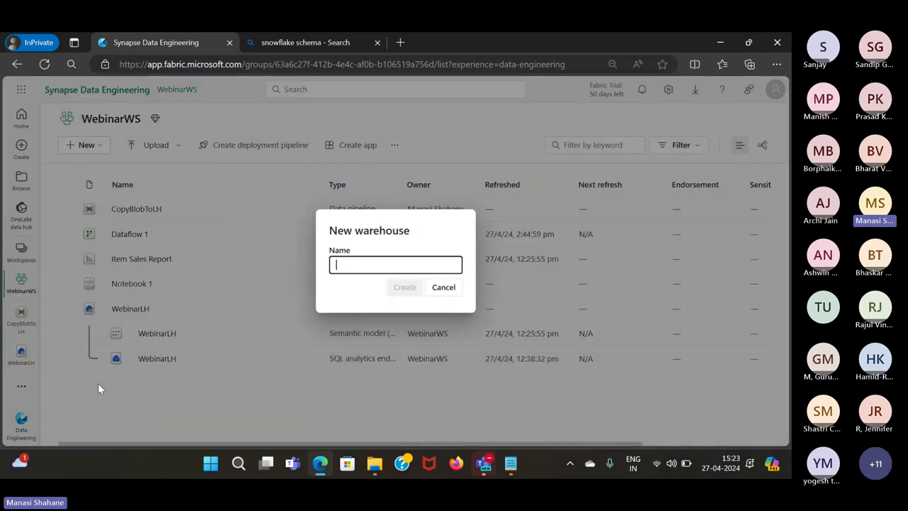
text(Web)
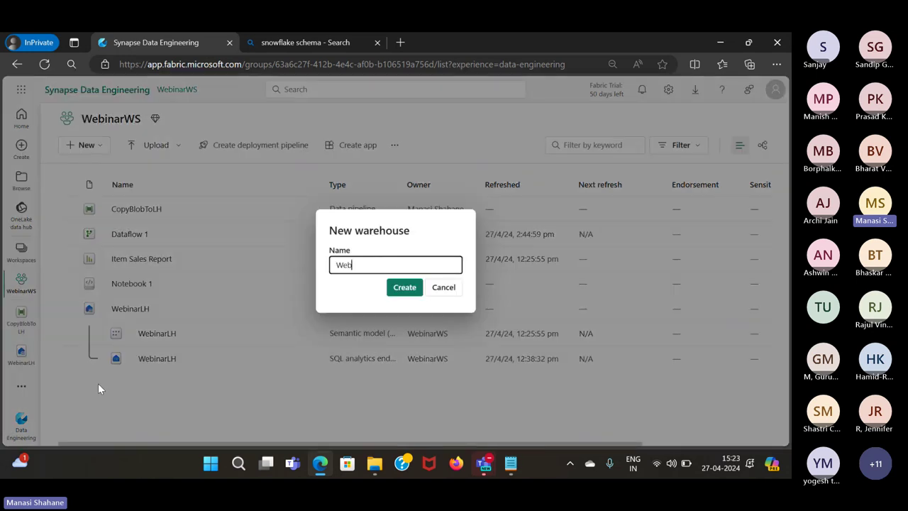
text(inarWH)
Confirm the New warehouse dialog to create WebinarWH.
click(405, 286)
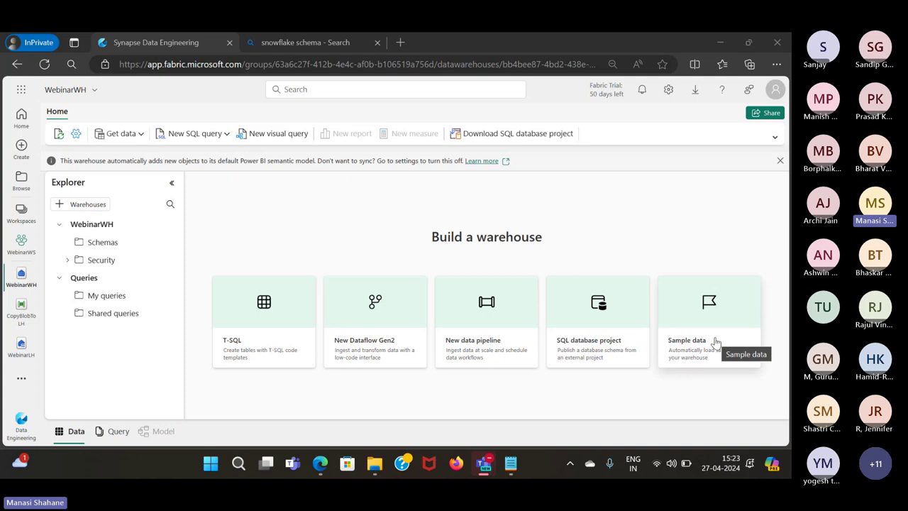
Load Sample data into WebinarWH, dismiss the semantic model banner, and switch to the Model view.
click(715, 306)
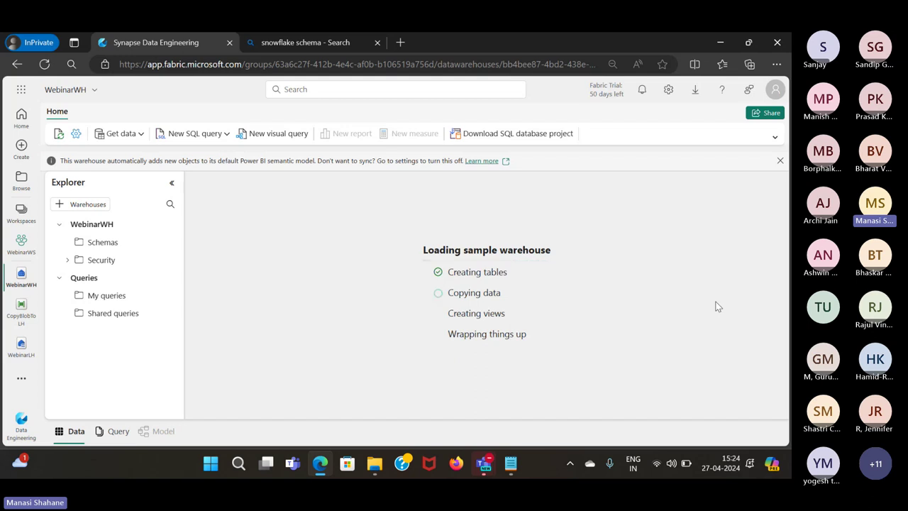
click(220, 141)
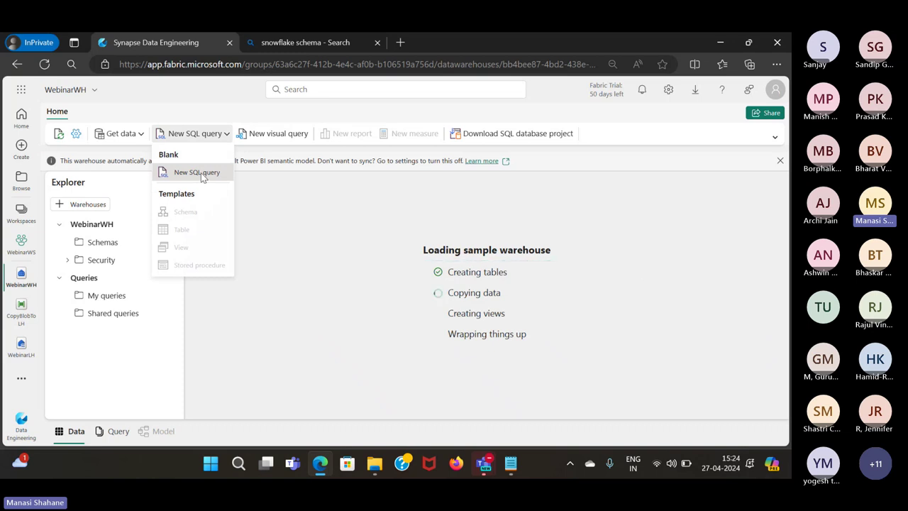
click(91, 387)
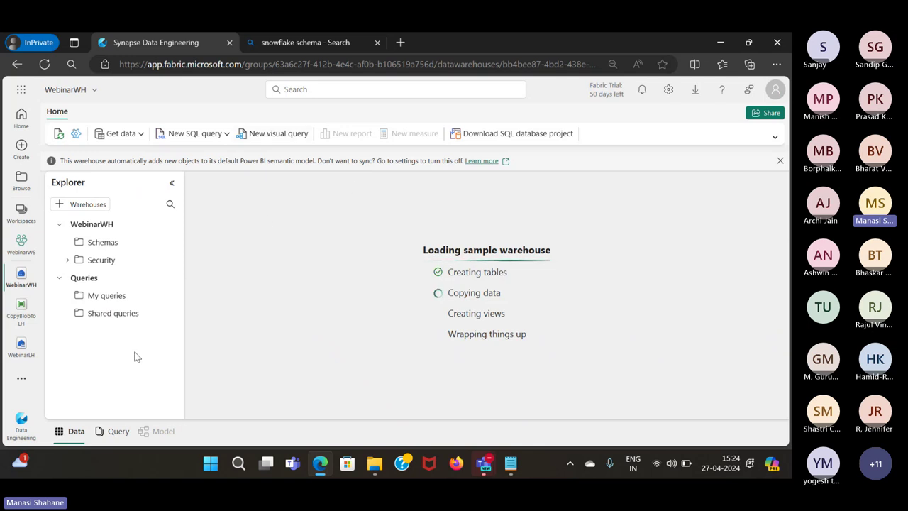
click(780, 160)
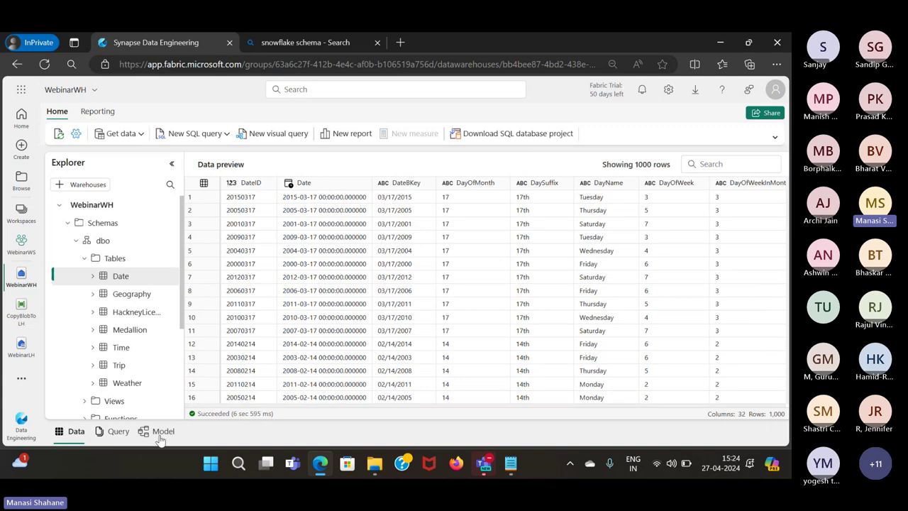
click(162, 431)
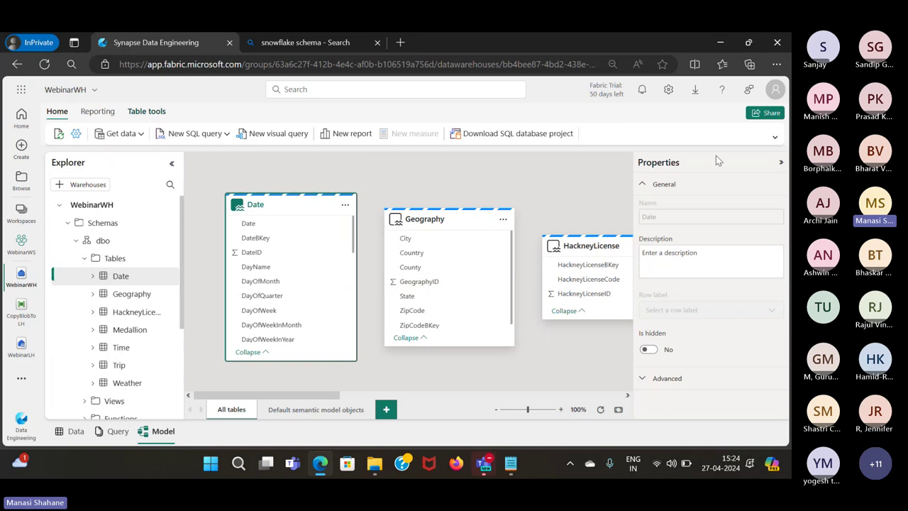
Collapse the Properties pane and zoom out until all seven tables and vw_PaymentAnalysis fit.
click(781, 162)
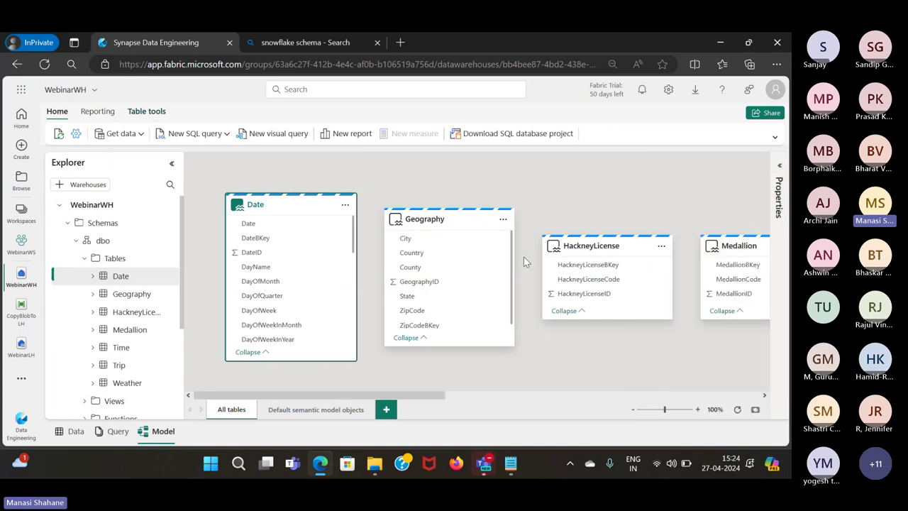
drag(427, 401, 502, 399)
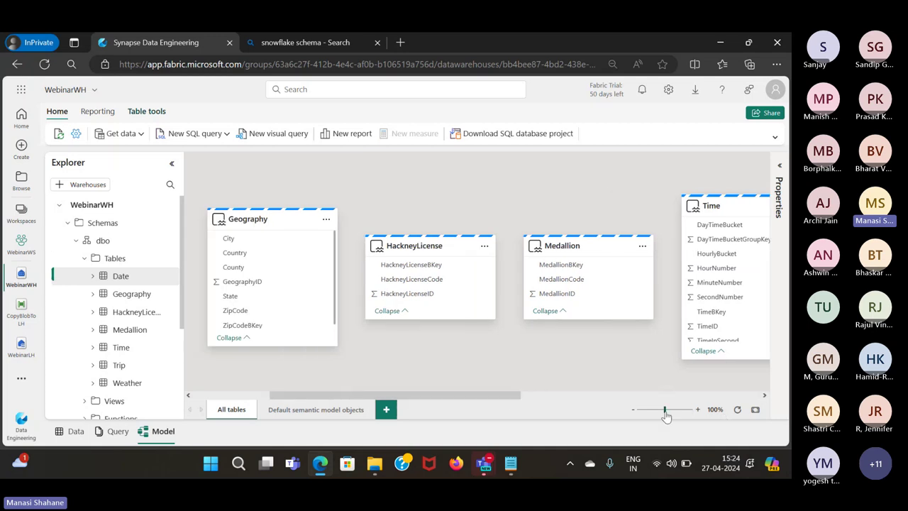
drag(664, 409, 644, 408)
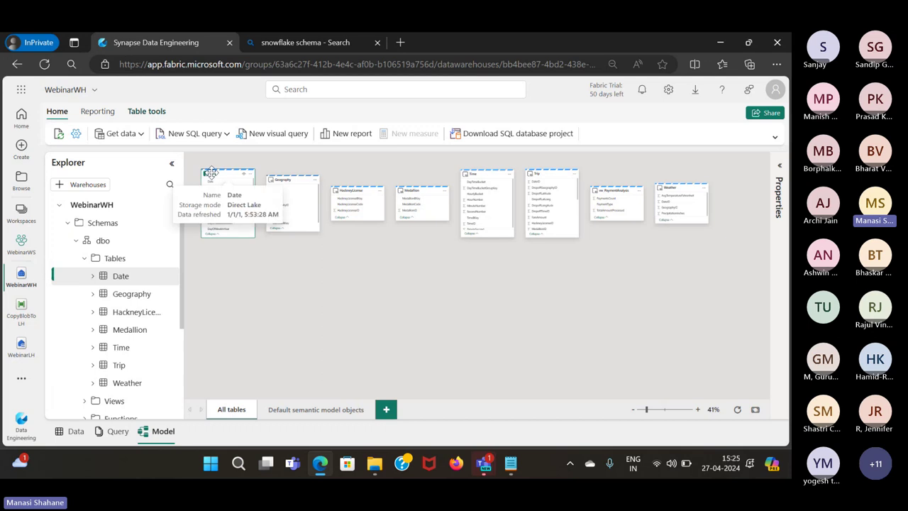
Drag the Date table card from the top-left to the lower middle of the canvas.
drag(211, 172, 425, 275)
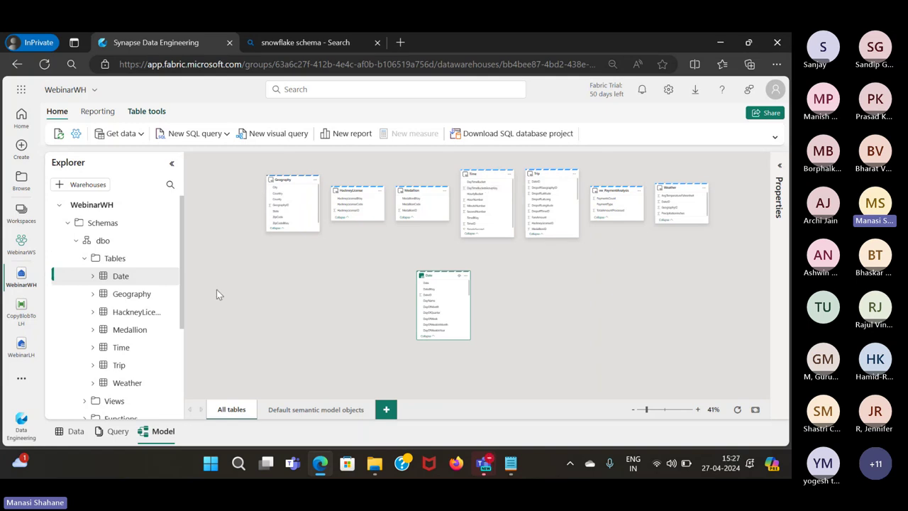
Search the Start menu for 'ser' to find SQL Server Management Studio 19.
click(210, 464)
click(302, 93)
text(ser)
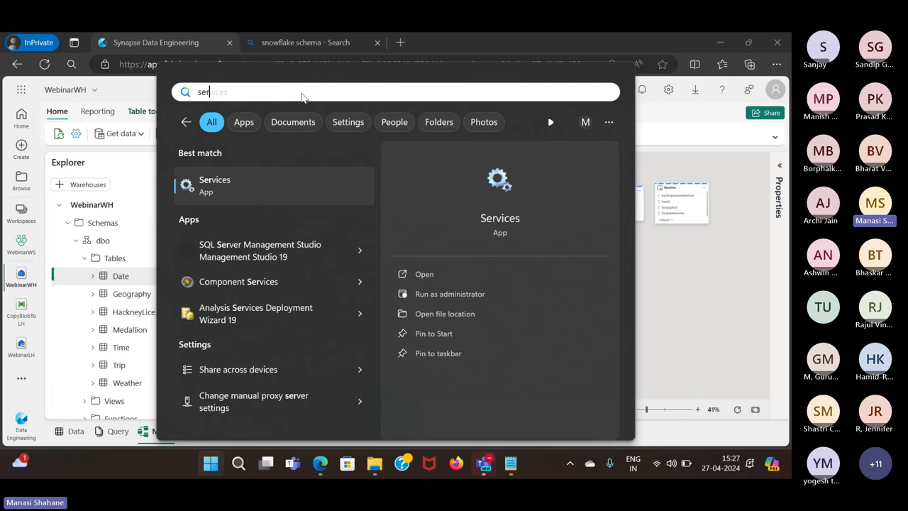
key(Escape)
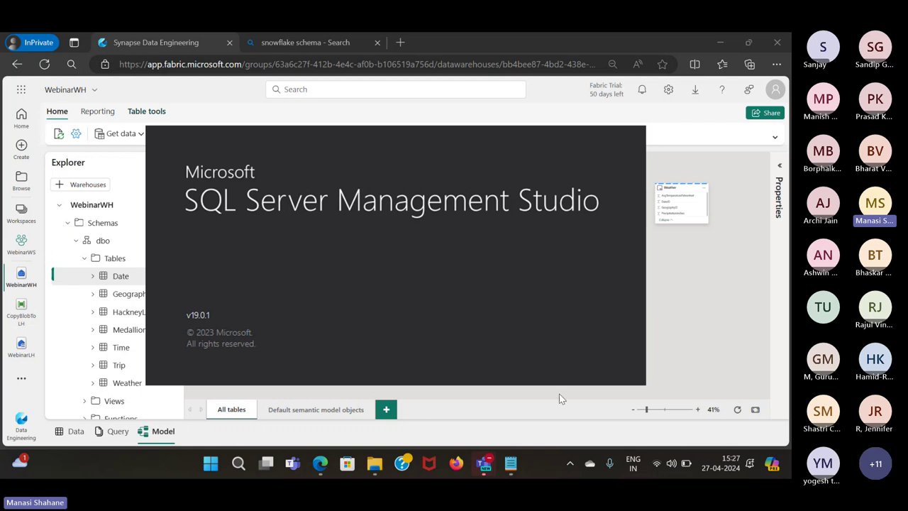
Bring the Fabric window back to view the WebinarWH model diagram with its seven tables.
mouse_move(484, 463)
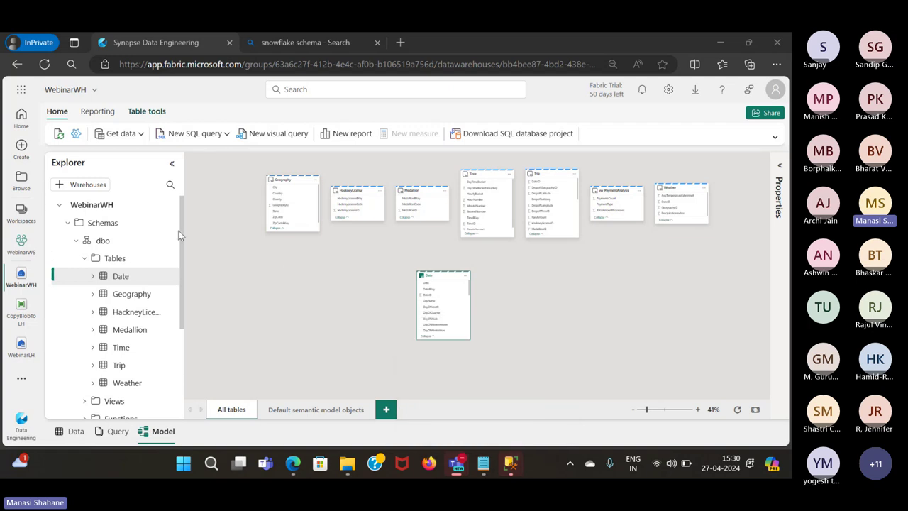
Return to the WebinarWS workspace item list after checking the SSMS Connect to Server dialog.
click(20, 248)
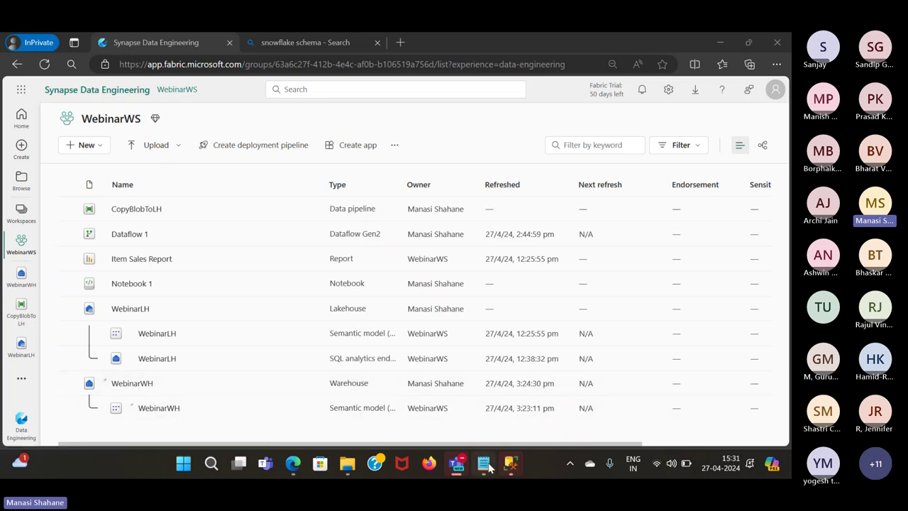
mouse_move(510, 463)
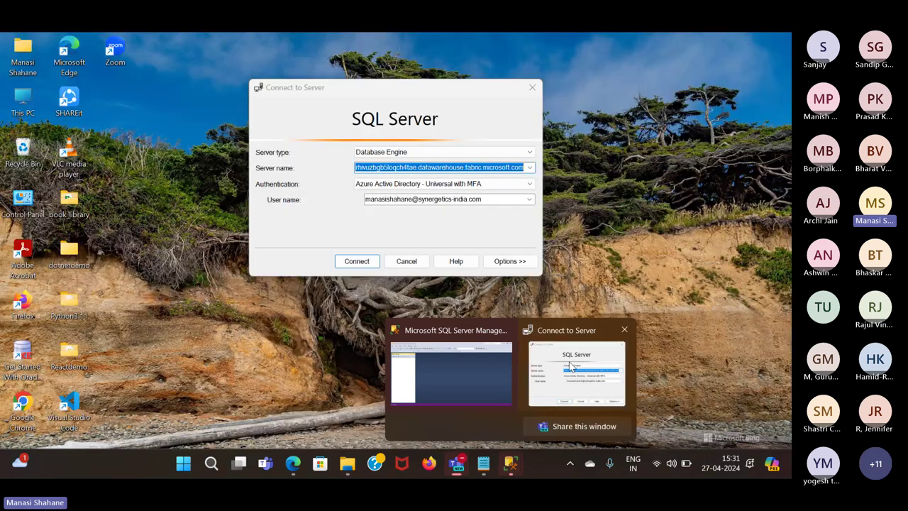
click(571, 367)
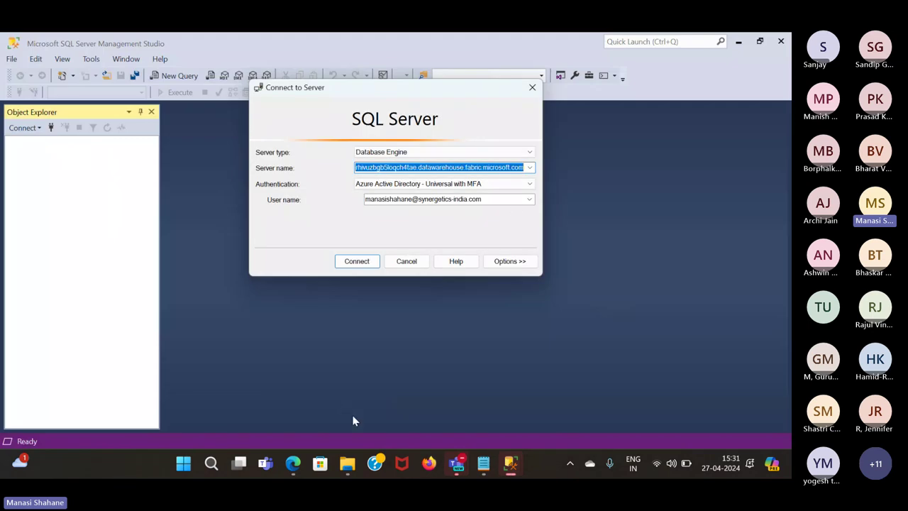
mouse_move(293, 463)
click(293, 398)
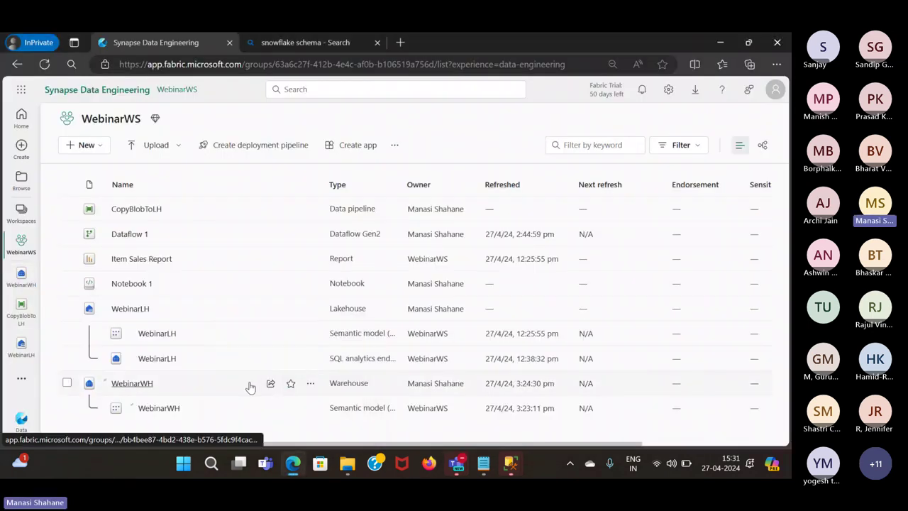
Look through the options menus of the WebinarWH warehouse and WebinarLH SQL analytics endpoint.
click(310, 383)
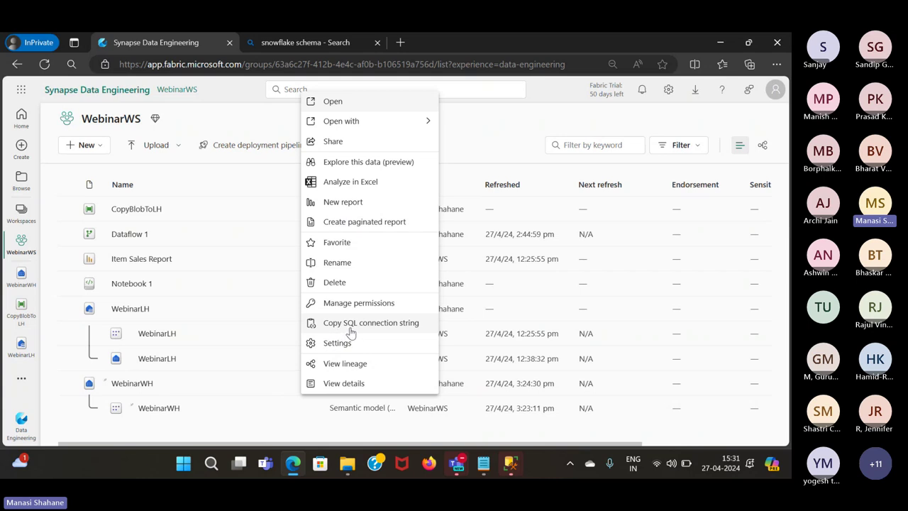
click(285, 424)
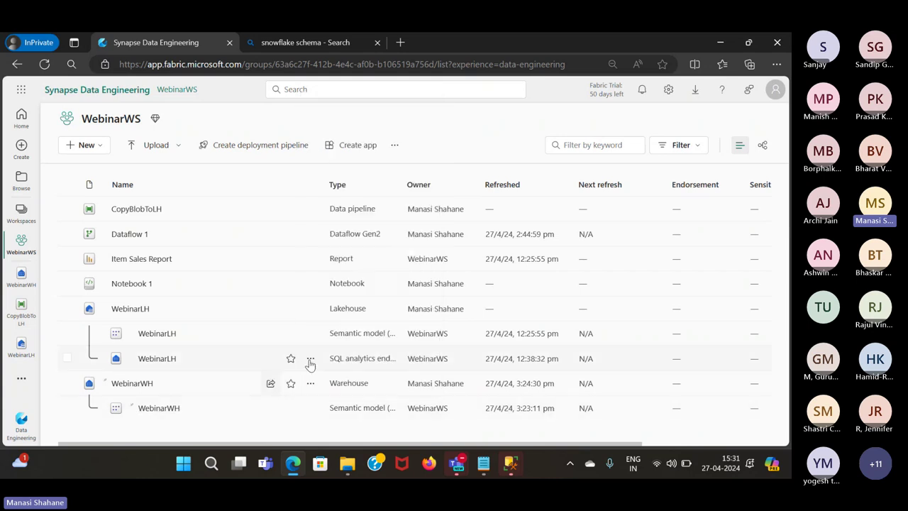
click(310, 363)
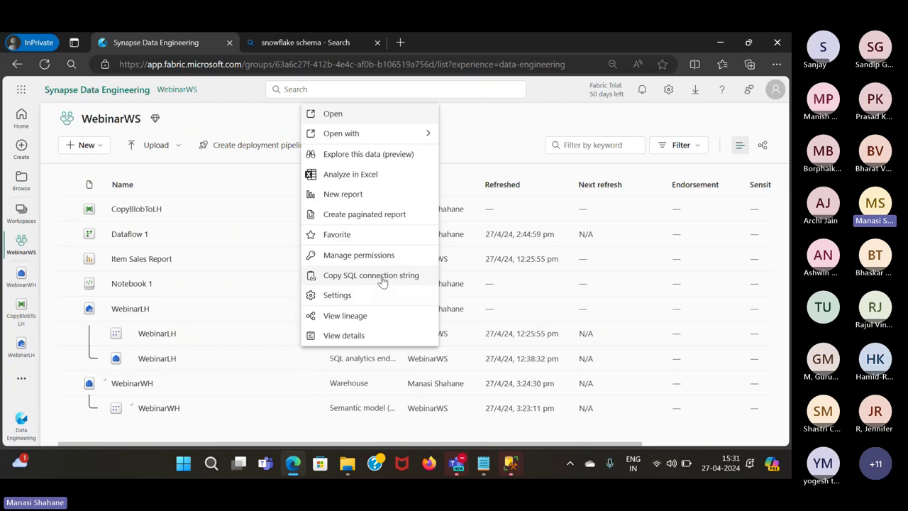
click(304, 411)
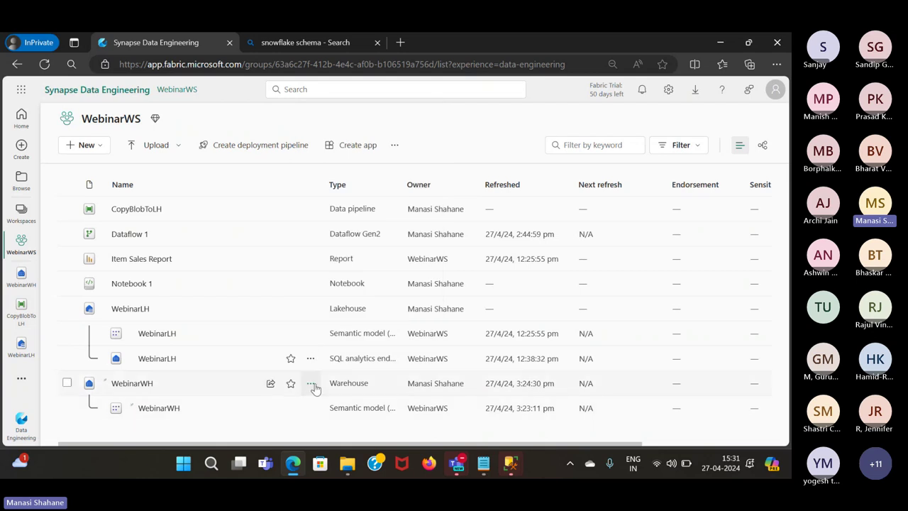
Copy WebinarWH's SQL connection string to the clipboard as the SSMS server name.
click(311, 383)
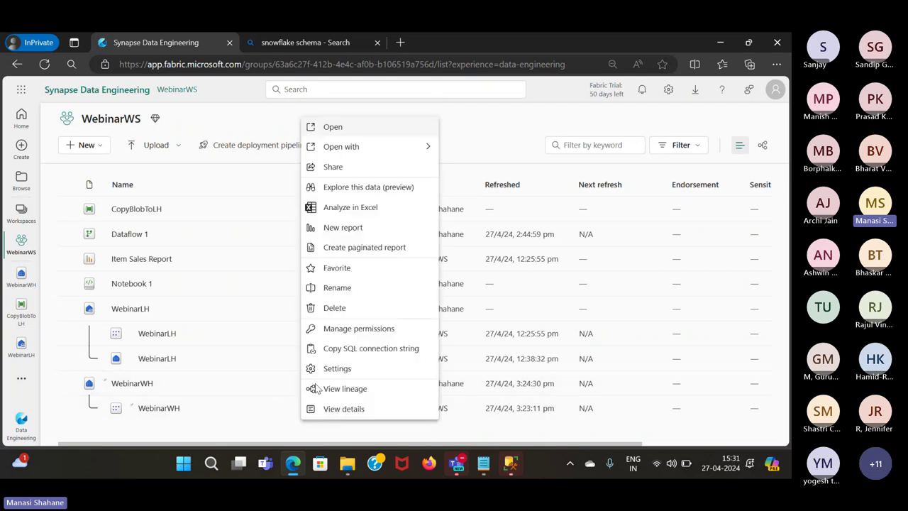
click(359, 351)
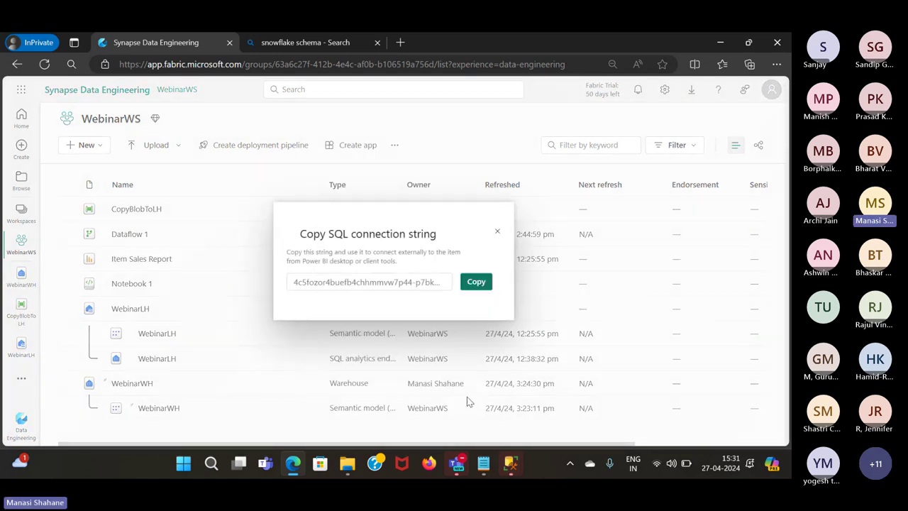
click(475, 291)
mouse_move(510, 463)
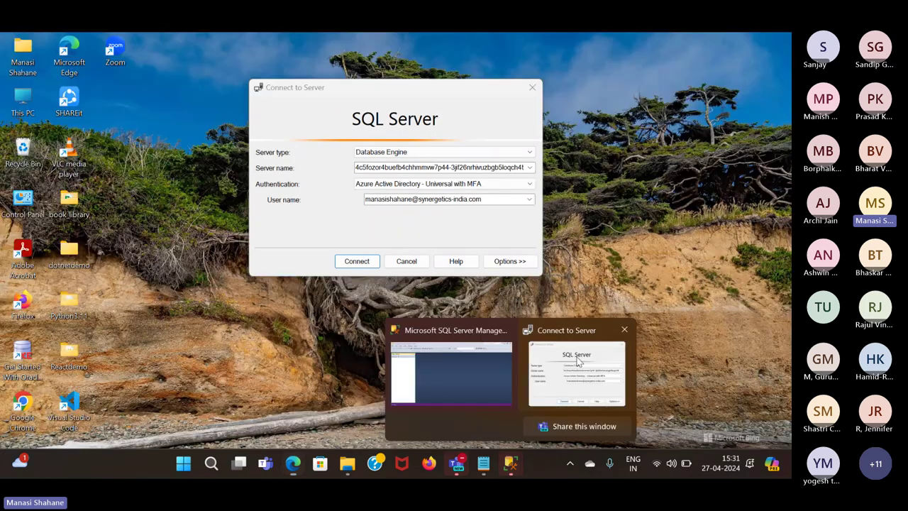
click(578, 362)
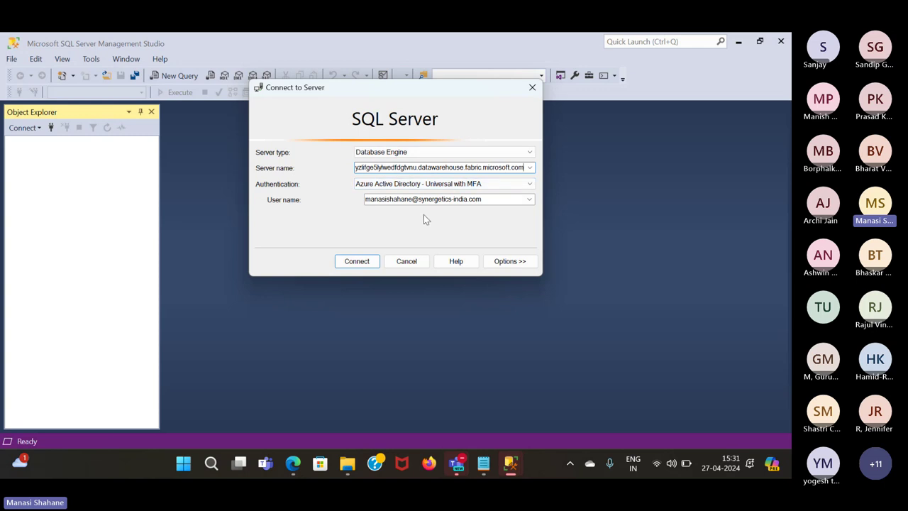
mouse_move(291, 467)
click(300, 332)
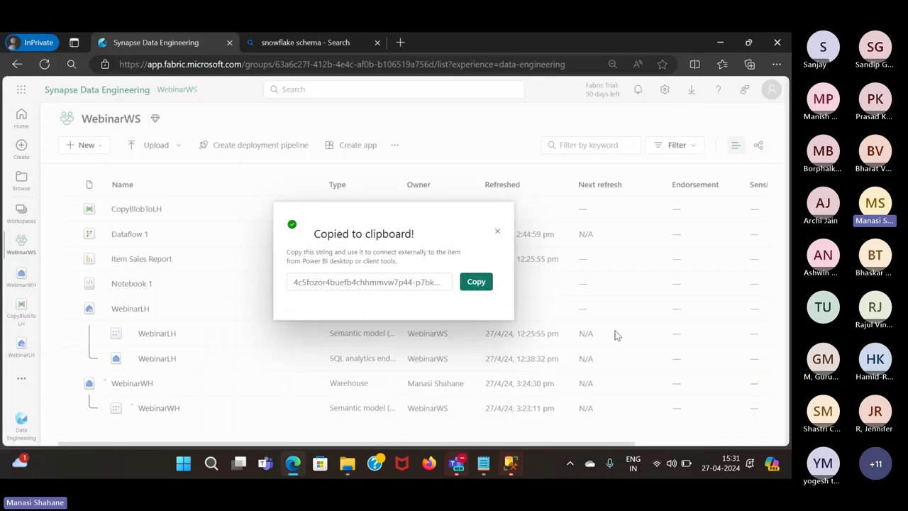
mouse_move(511, 464)
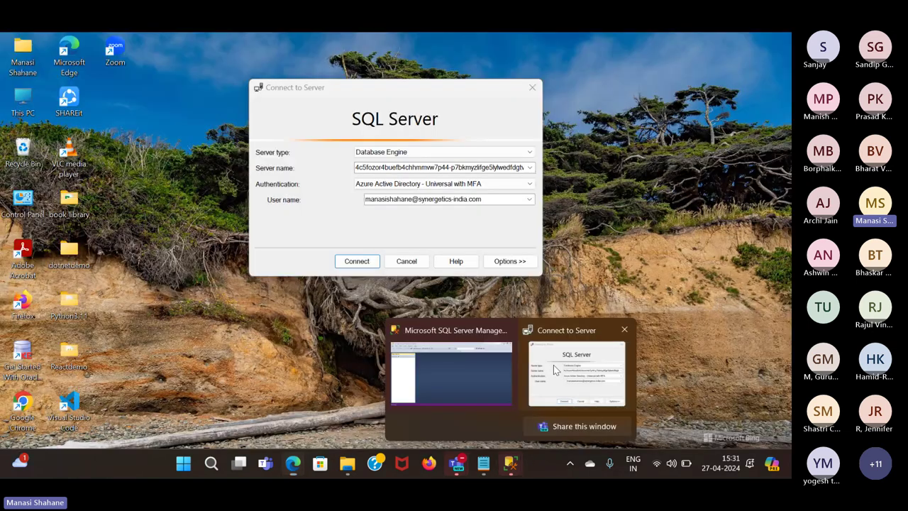
Connect SSMS to the Fabric warehouse endpoint, signing in with the account password.
click(554, 369)
click(362, 262)
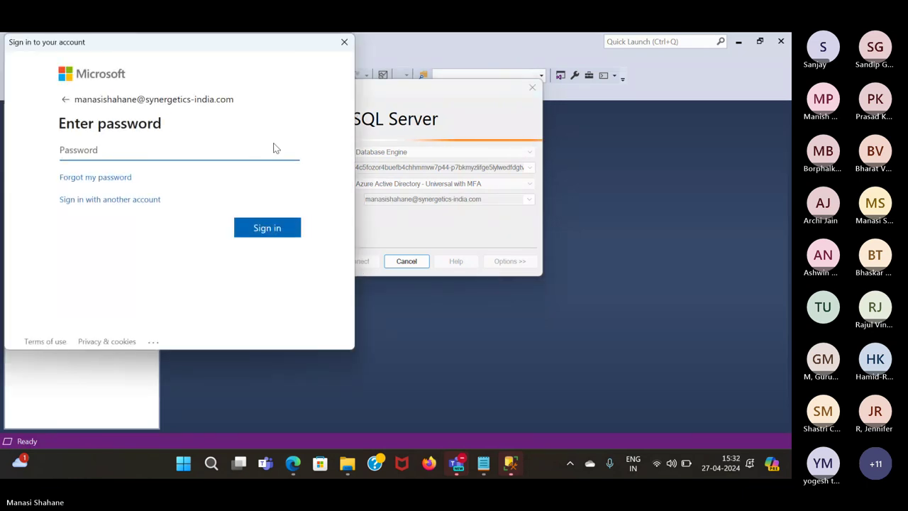
text(***************)
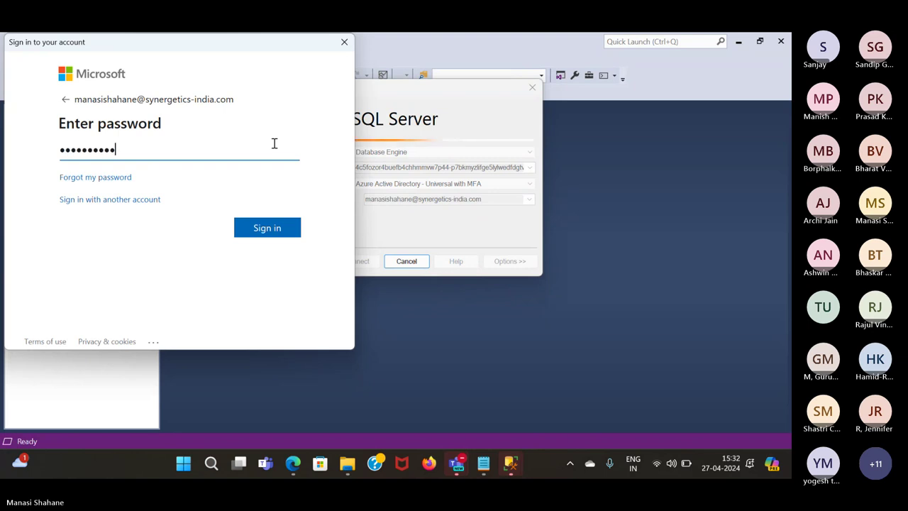
key(Return)
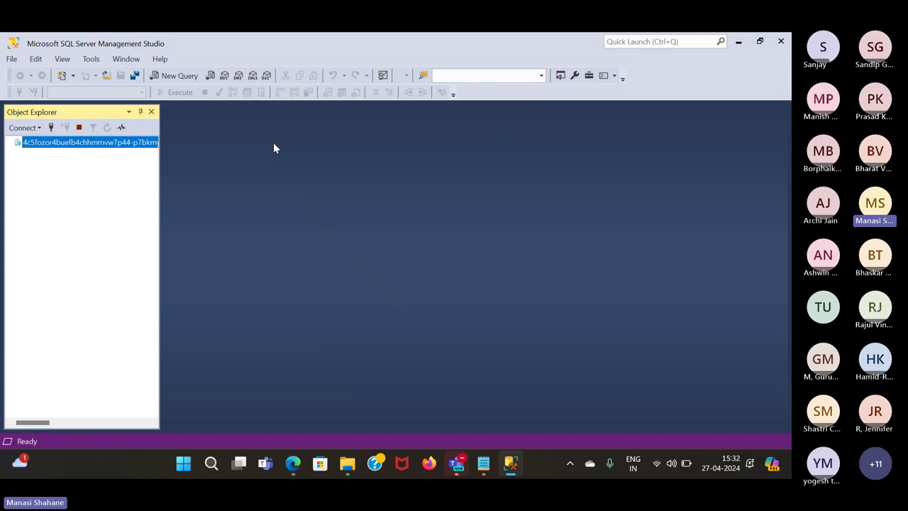
double_click(126, 142)
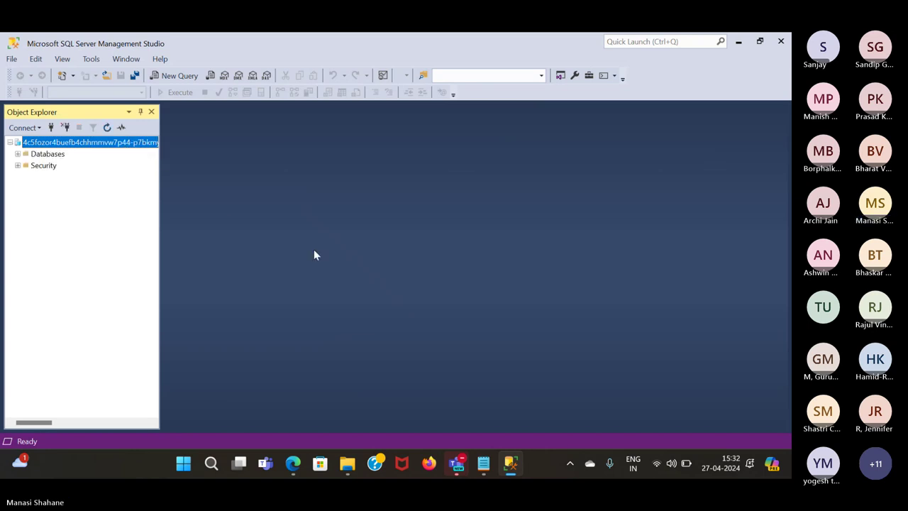
click(18, 154)
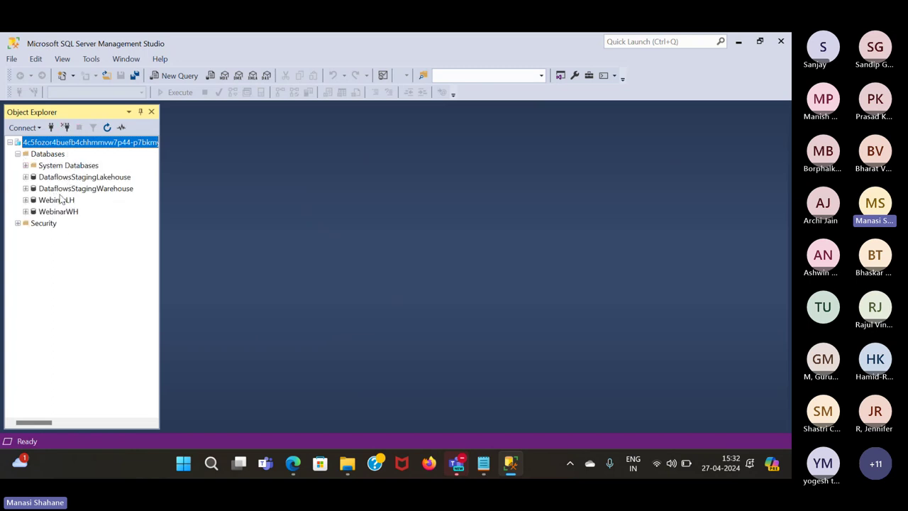
click(26, 212)
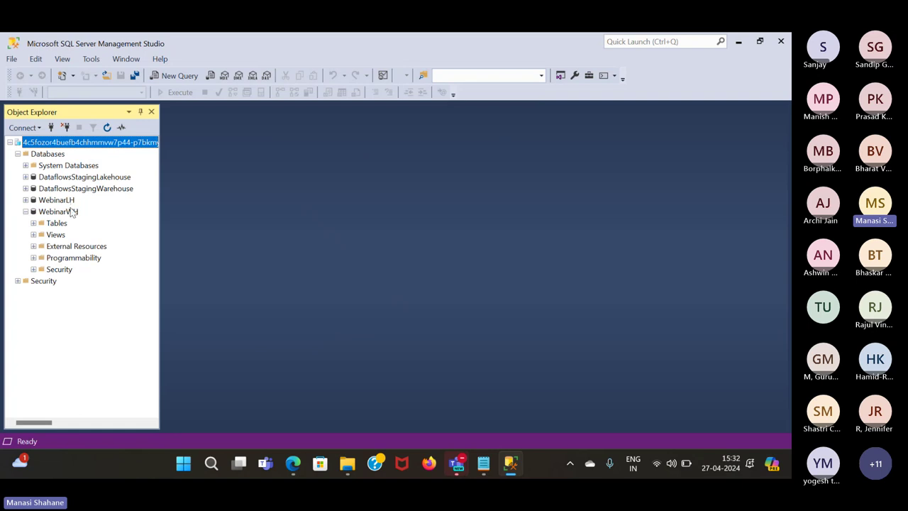
click(25, 201)
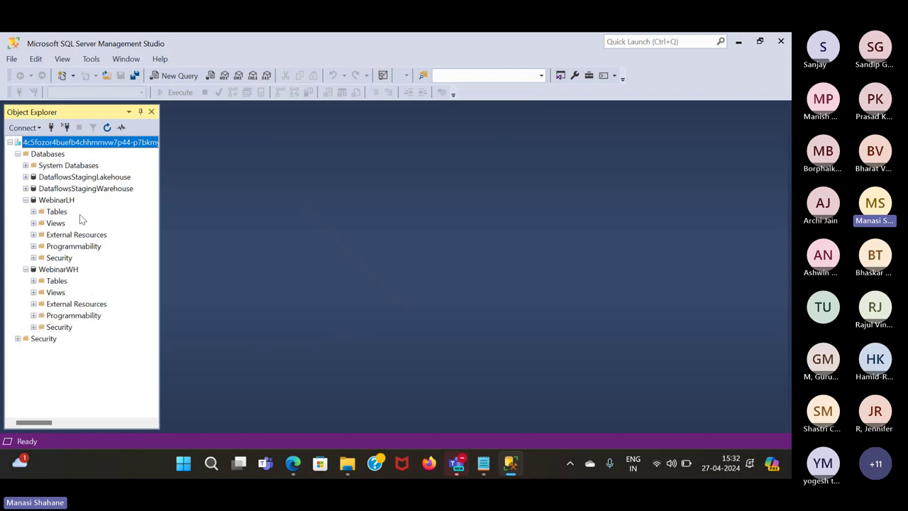
click(33, 211)
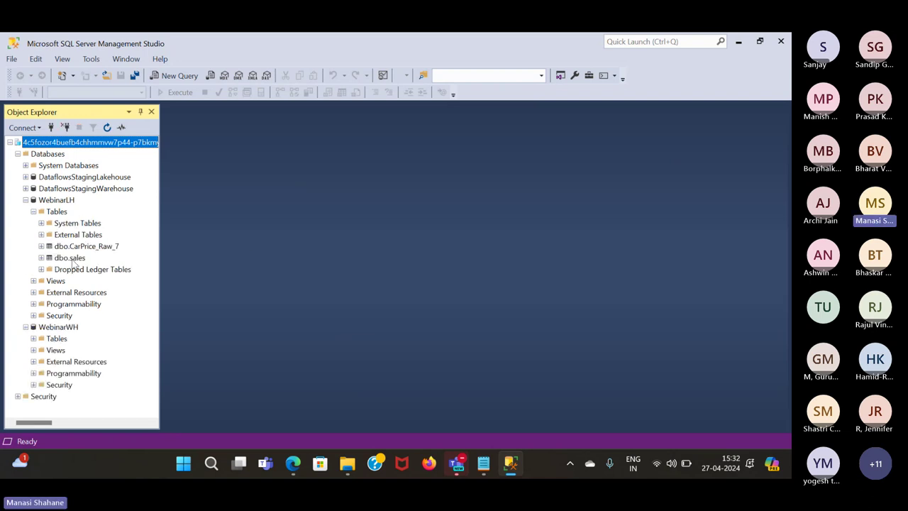
click(33, 338)
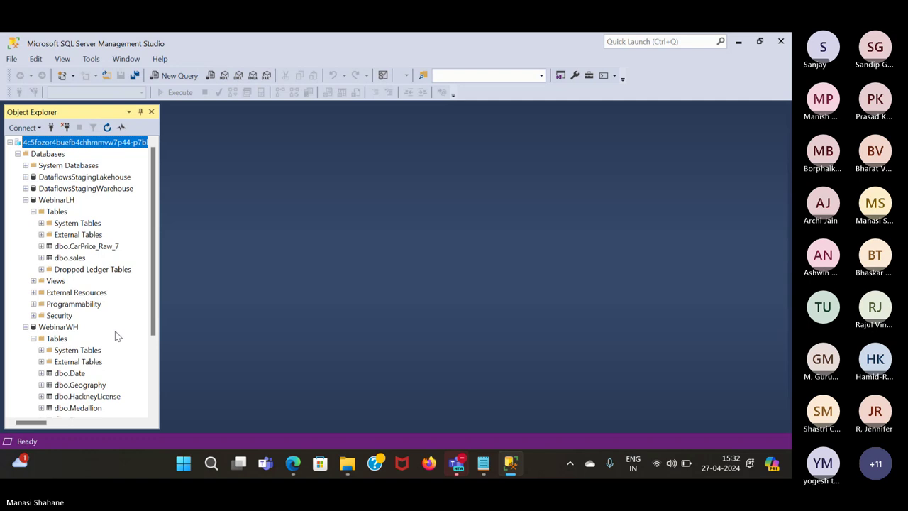
scroll(115, 331, down, 3)
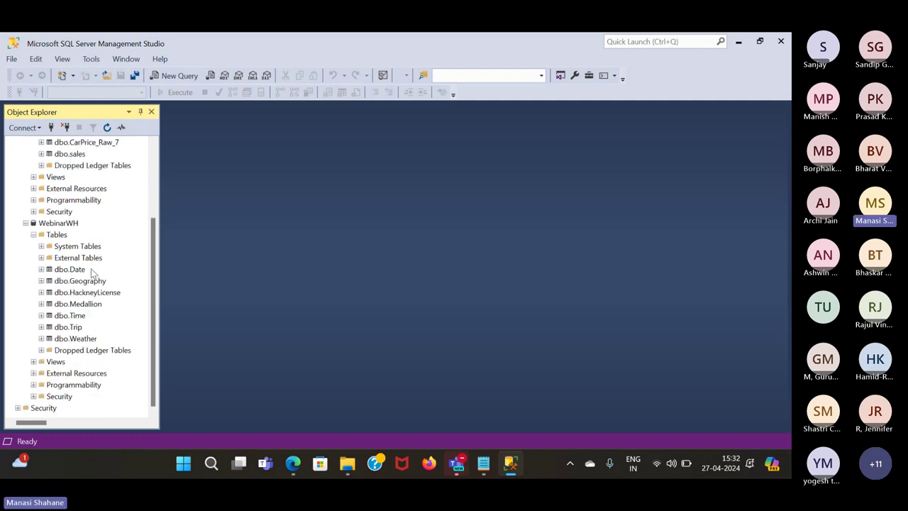
click(25, 224)
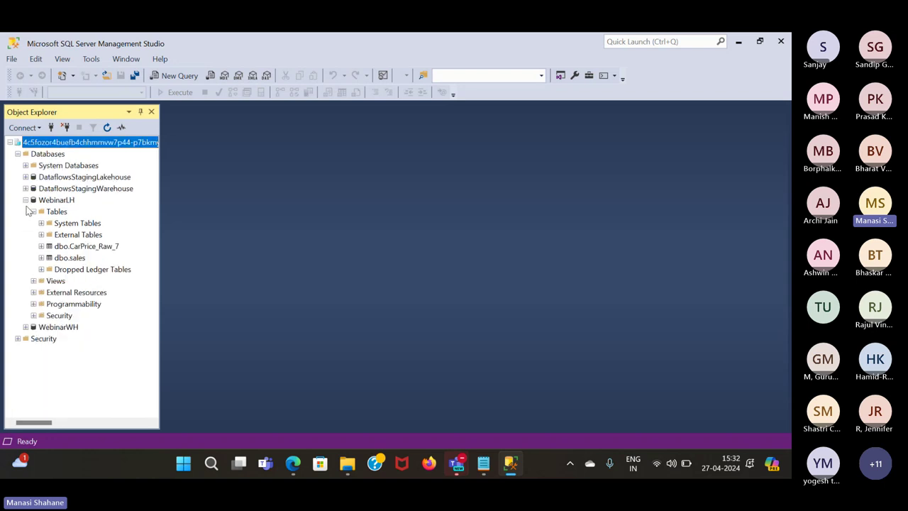
click(26, 200)
click(11, 143)
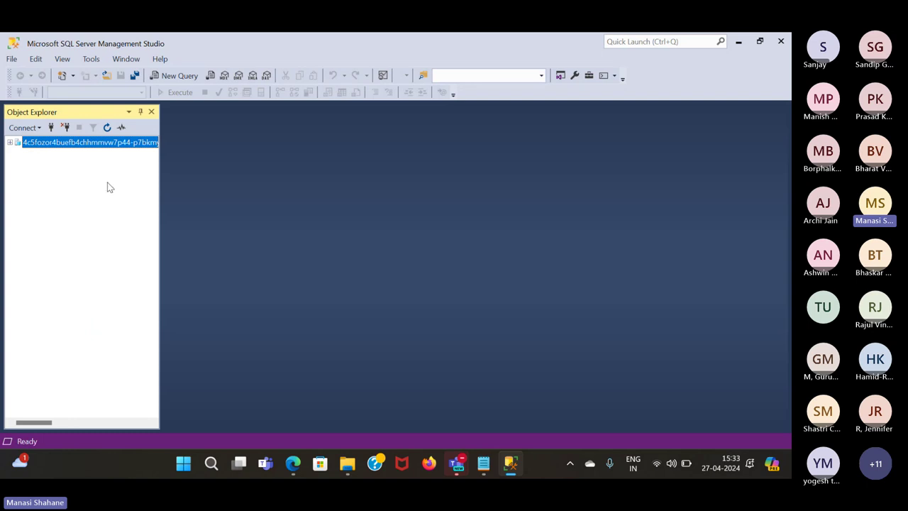
Disconnect from the warehouse, close SSMS and the Copied to clipboard dialog, and stop screen sharing.
click(64, 129)
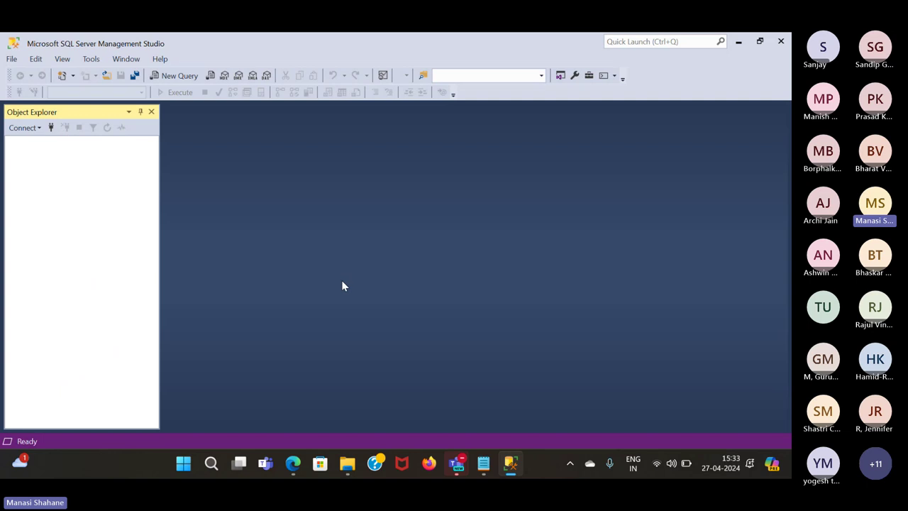
click(781, 40)
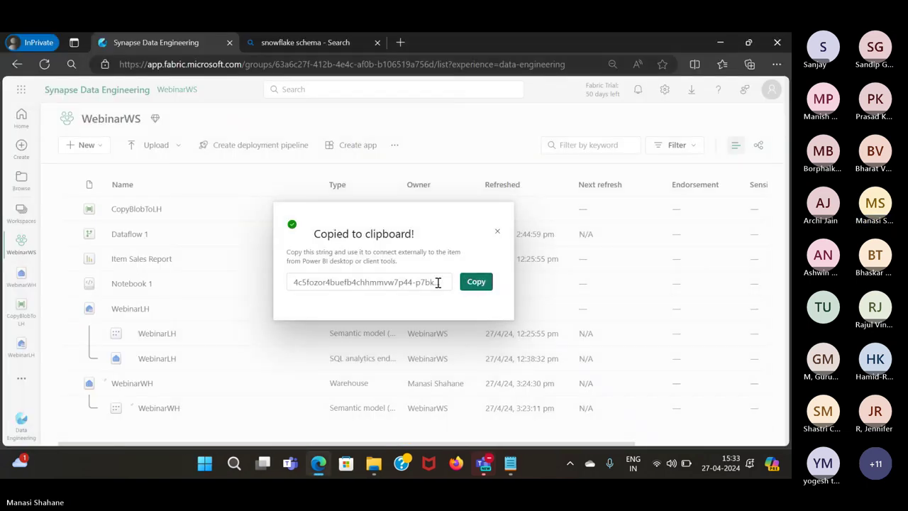
click(497, 232)
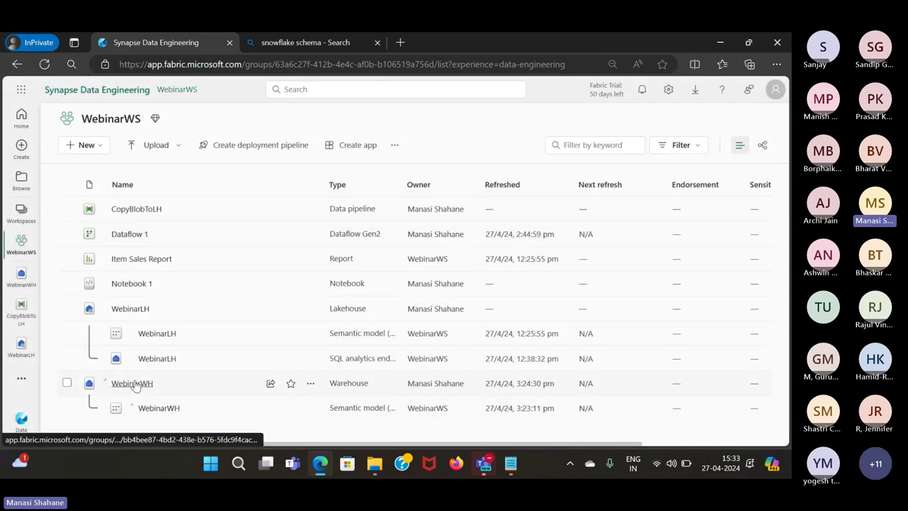
click(458, 45)
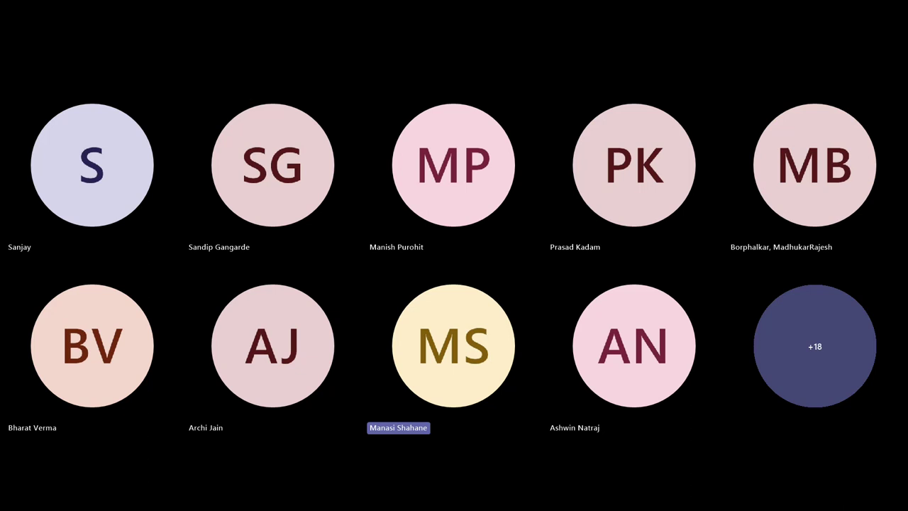